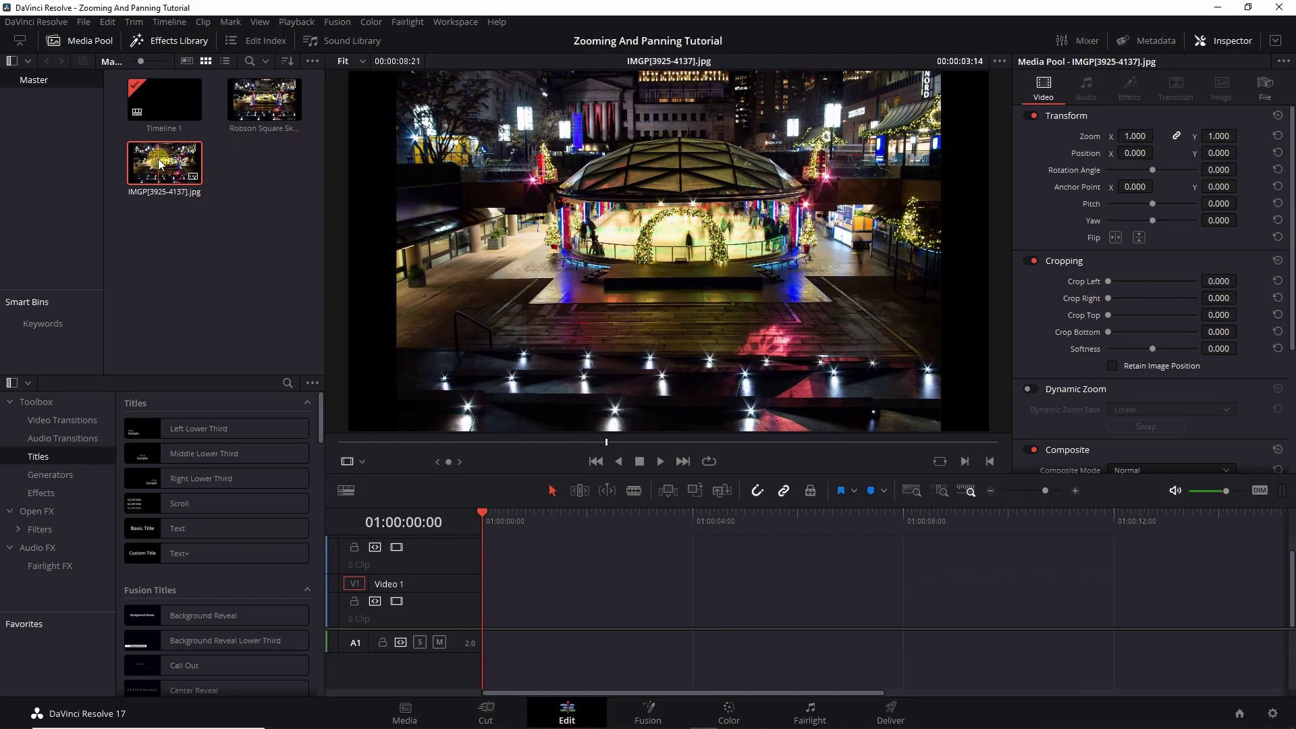
Drag the IMGP[3925-4137].jpg clip from the Media Pool onto the V1 track of Timeline 1
left_click_drag(159, 164, 645, 589)
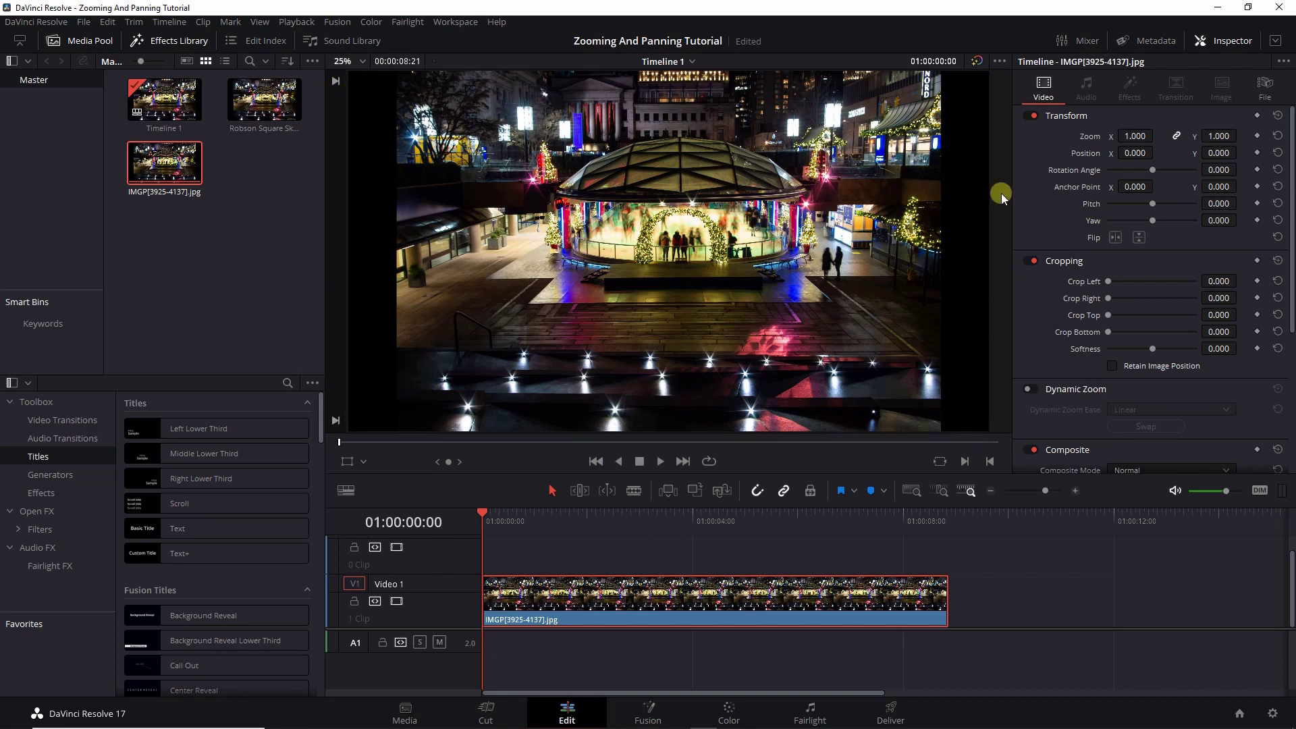
left_click(983, 72)
left_click_drag(484, 511, 625, 510)
left_click(550, 548)
key("space")
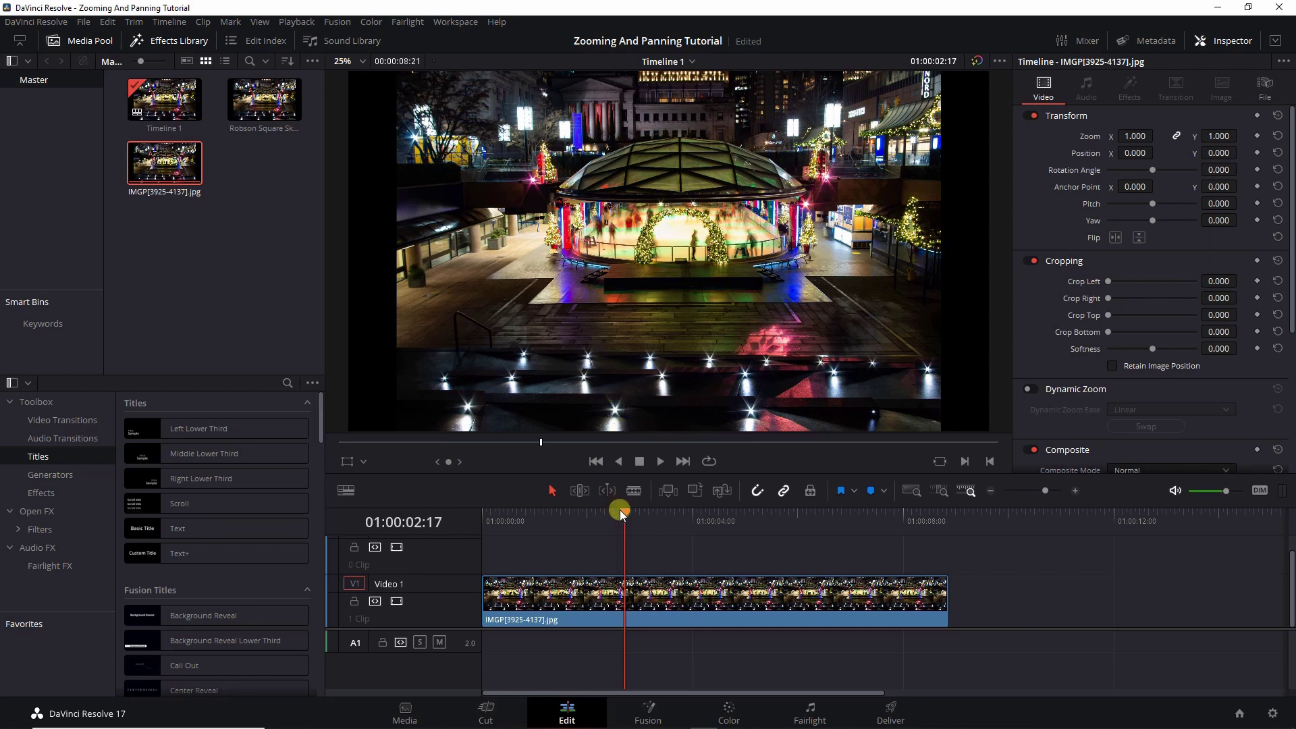
left_click_drag(621, 512, 592, 516)
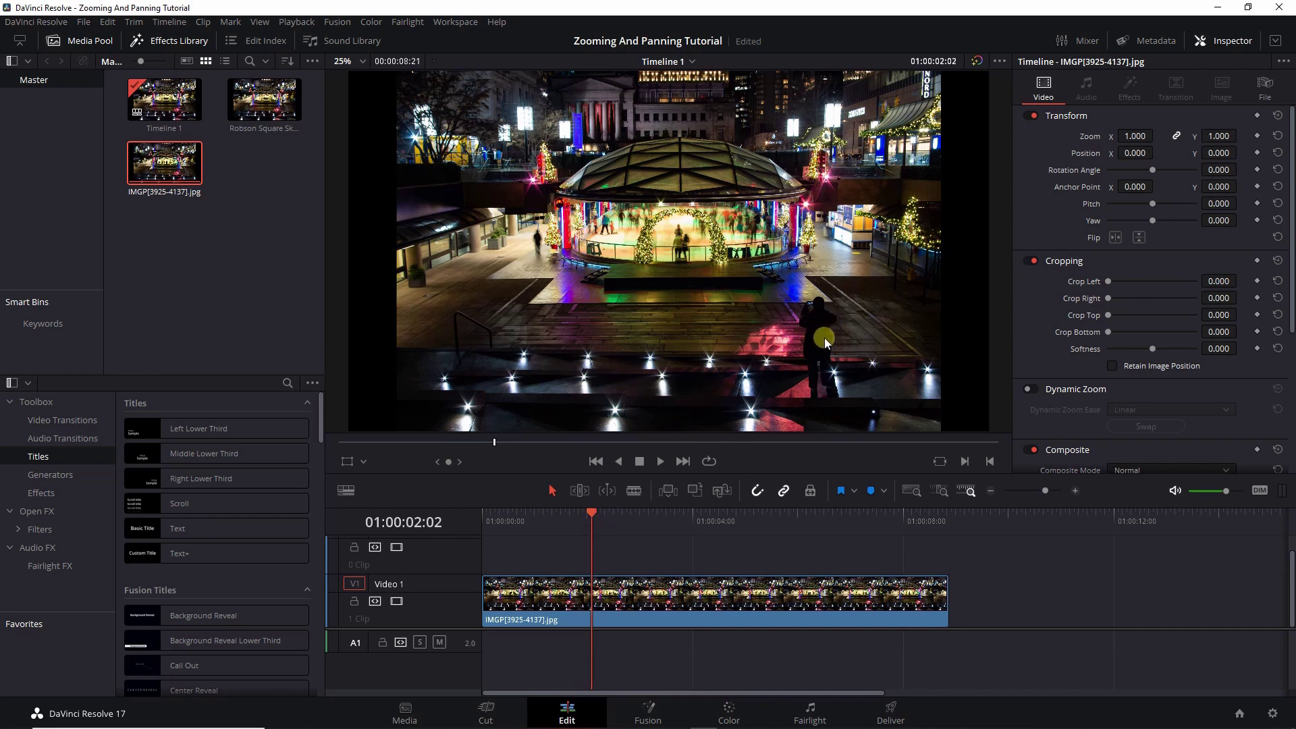
left_click_drag(590, 510, 499, 530)
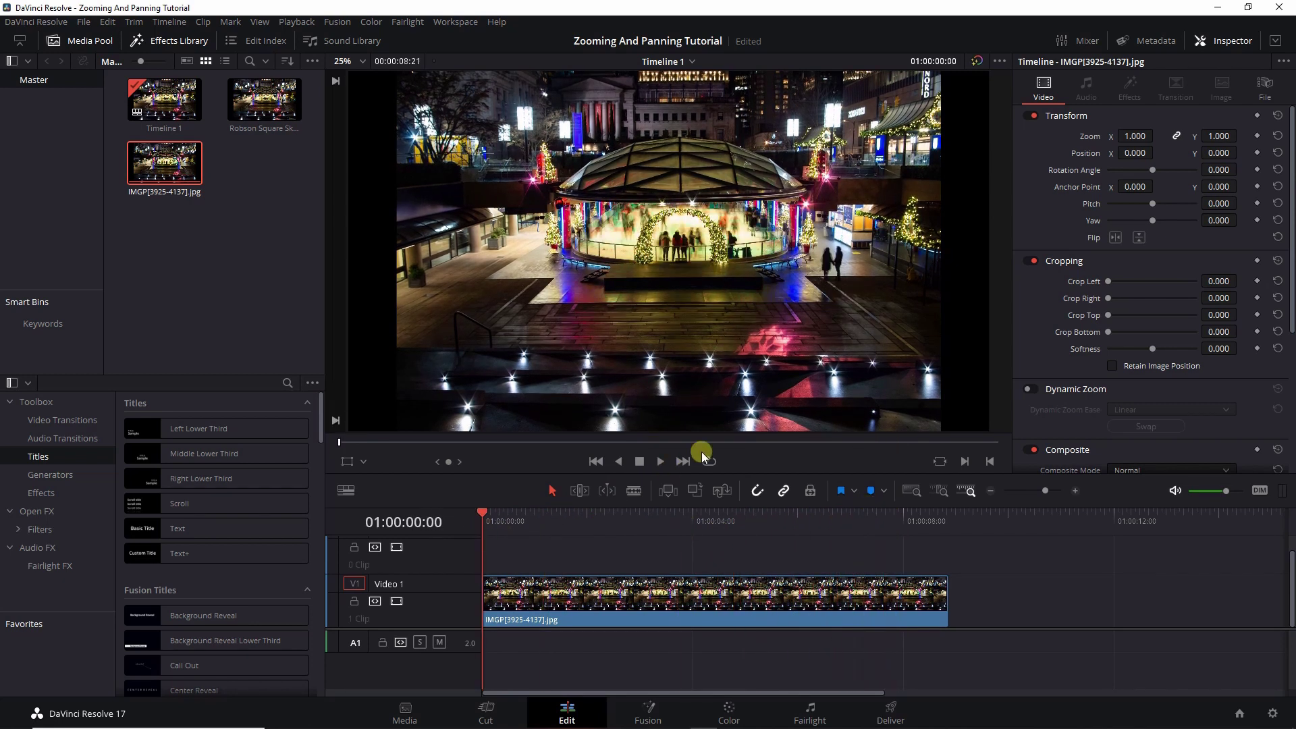
left_click(660, 461)
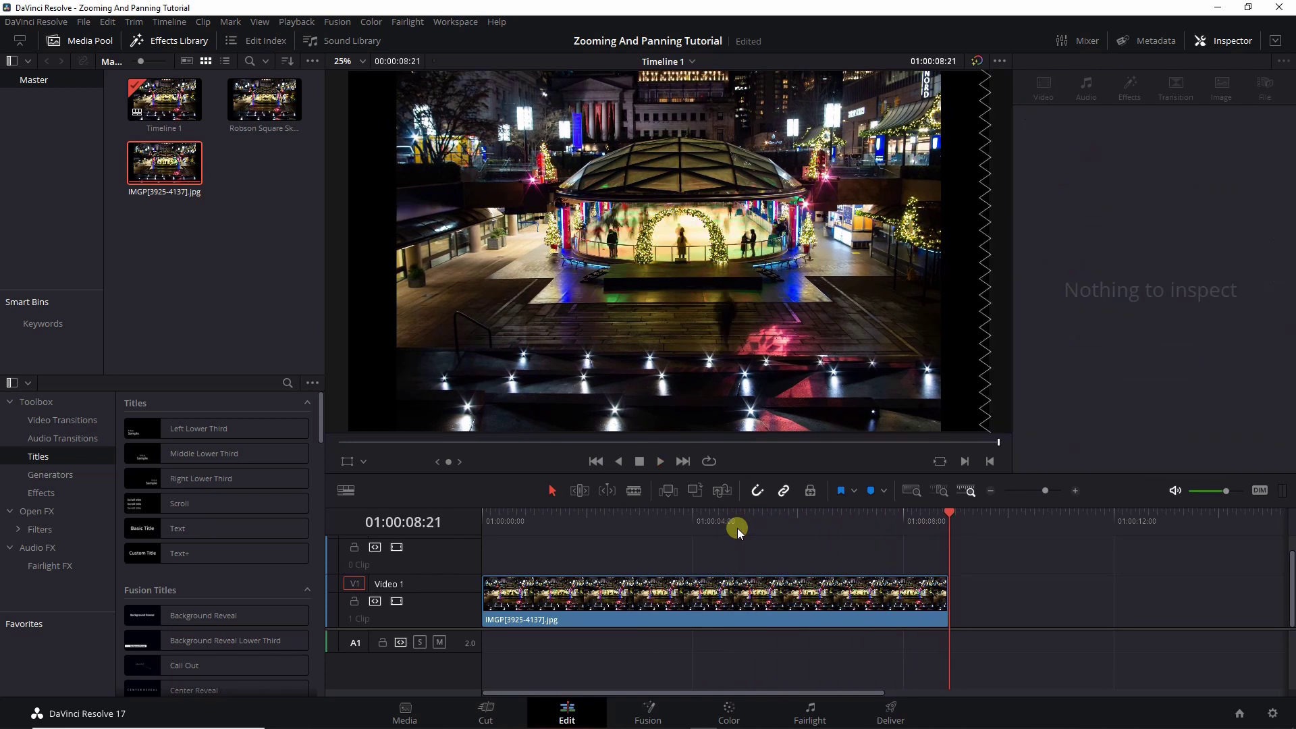
Move the playhead to 01:00:03:17 and select the timelapse clip
left_click_drag(948, 515, 476, 536)
left_click(662, 463)
left_click_drag(758, 516, 677, 515)
left_click(696, 585)
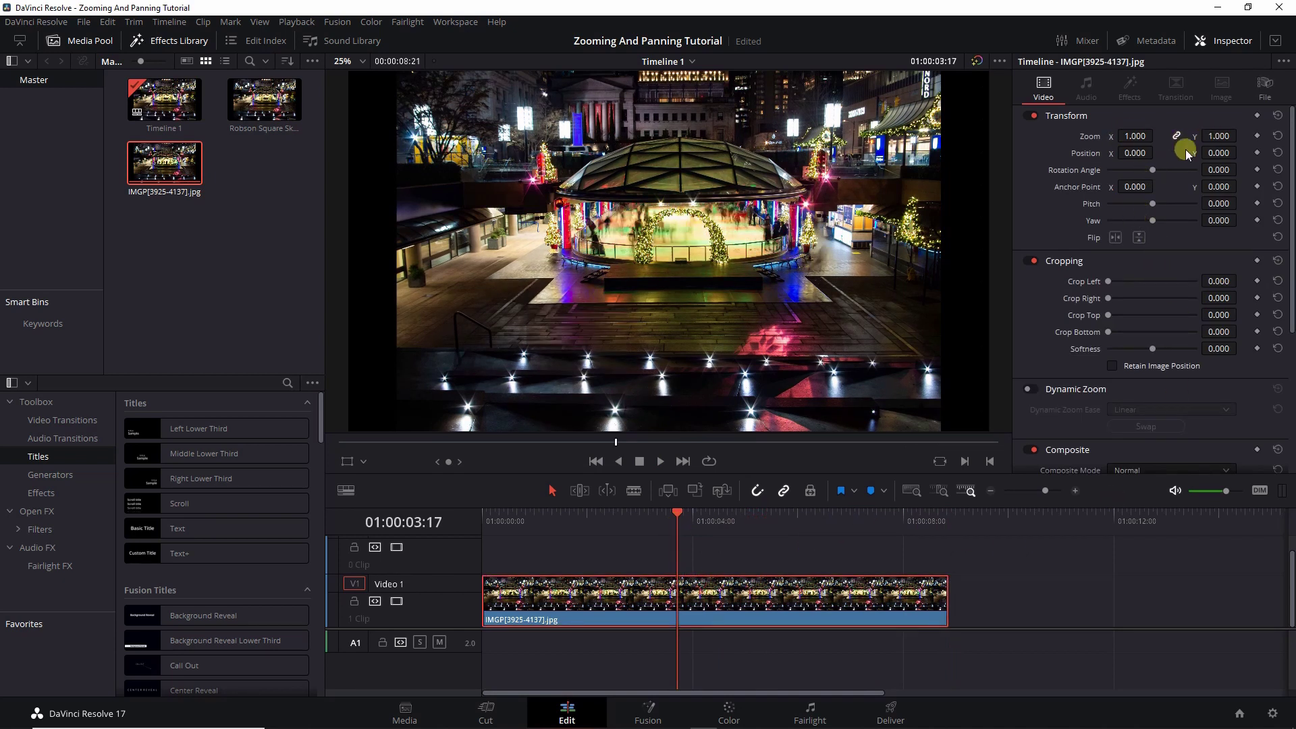
Stabilize the clip in Perspective mode, adjusting Zoom and a 0.500 cropping ratio
scroll(1224, 324, "down", 3)
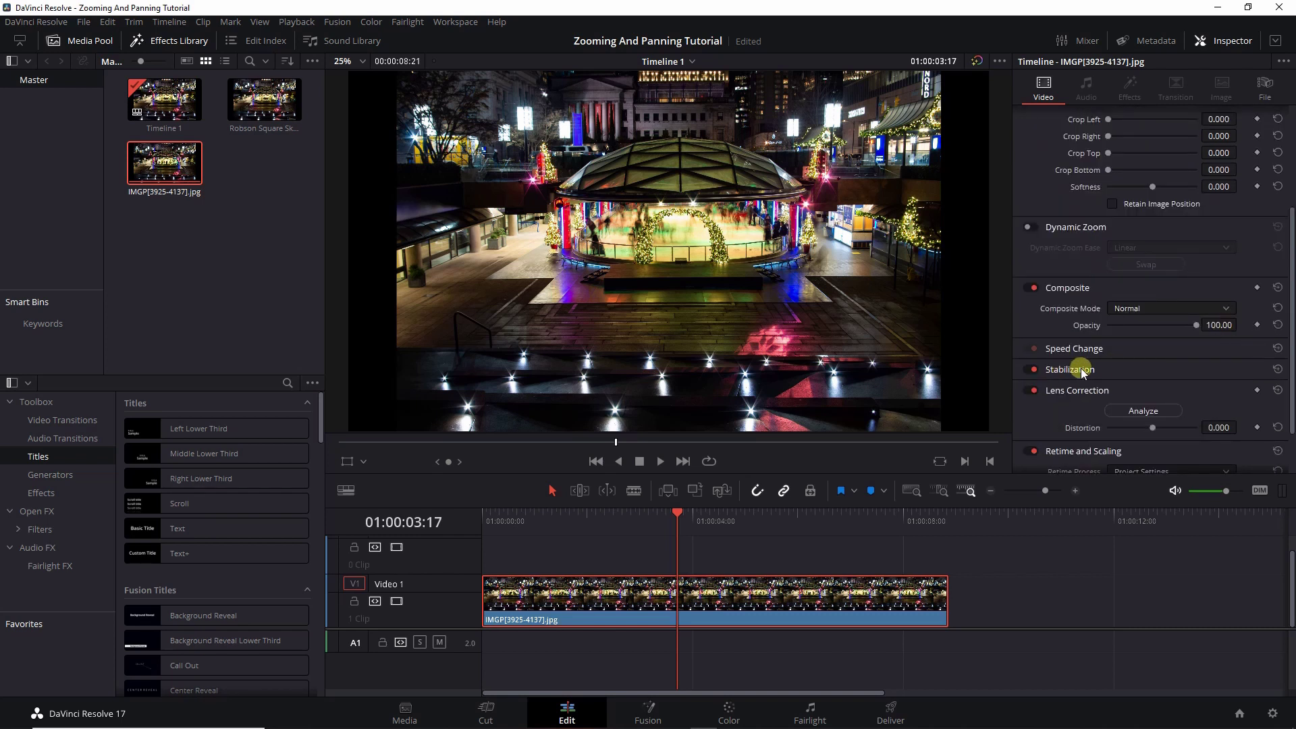
left_click(1129, 369)
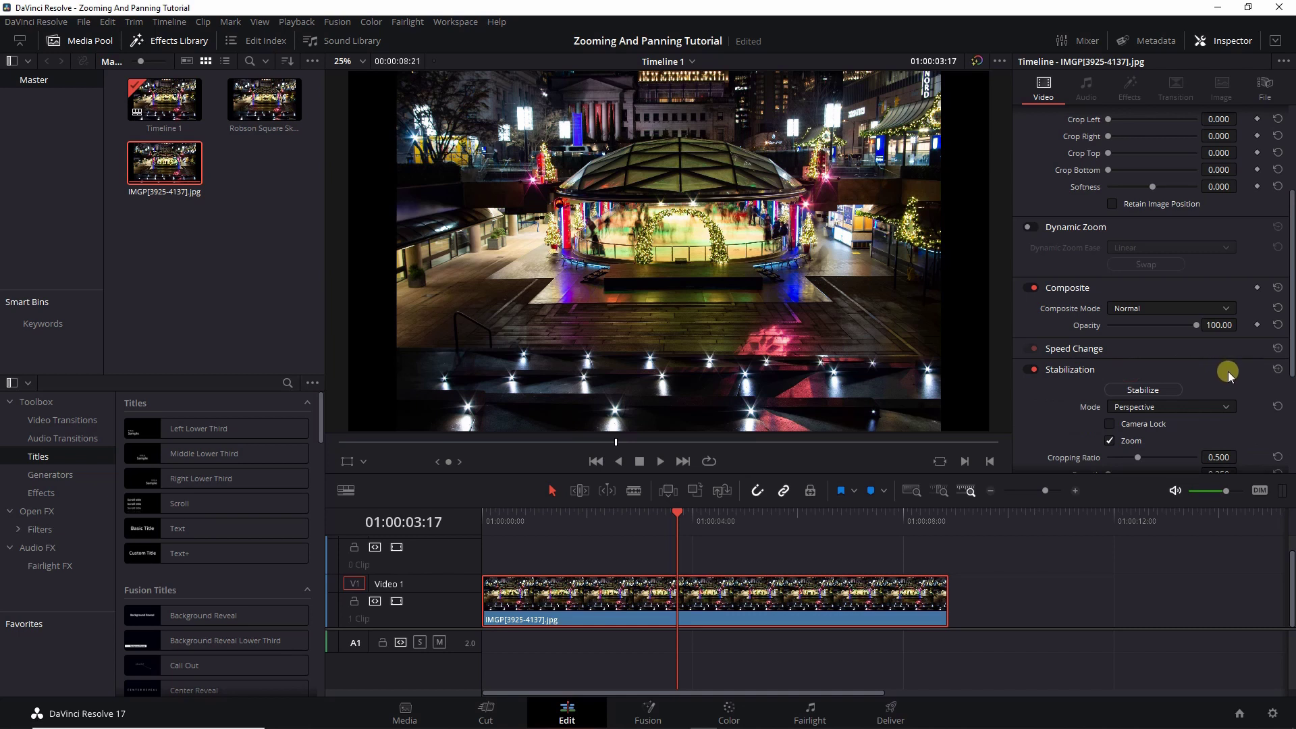
scroll(1235, 370, "down", 2)
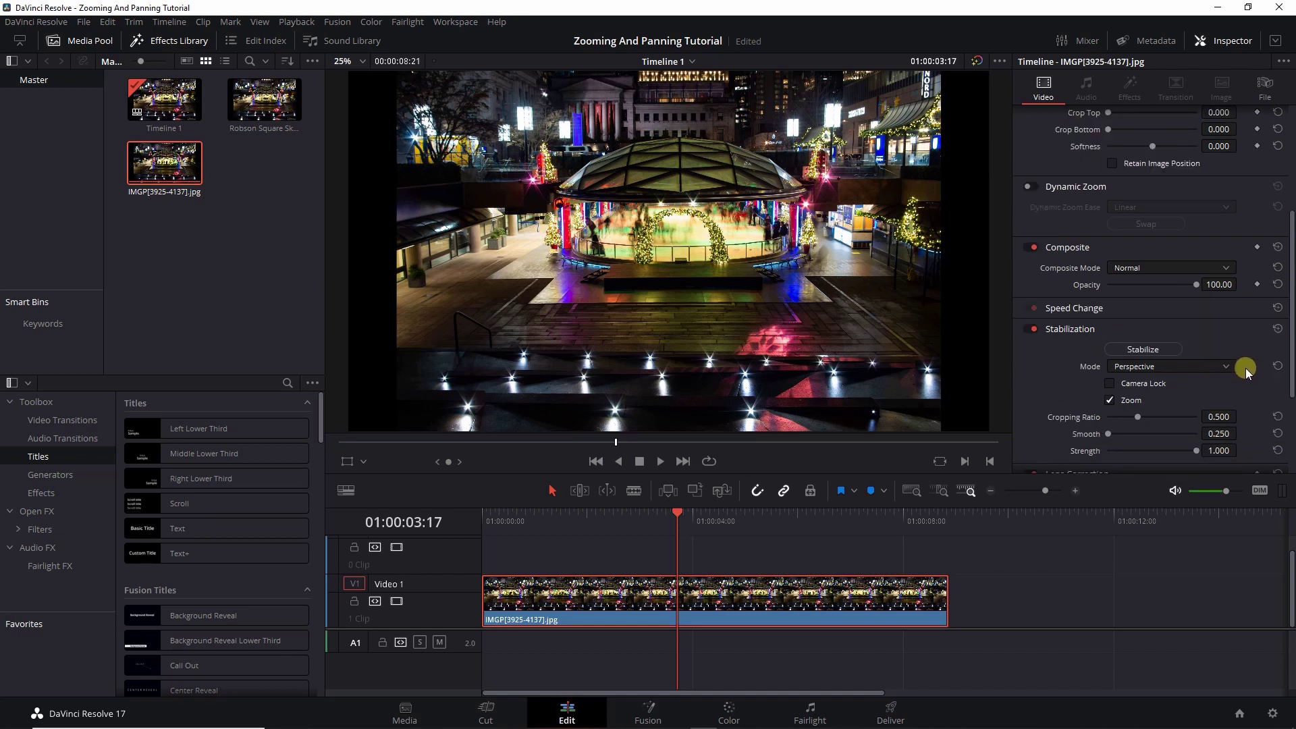
left_click(1169, 367)
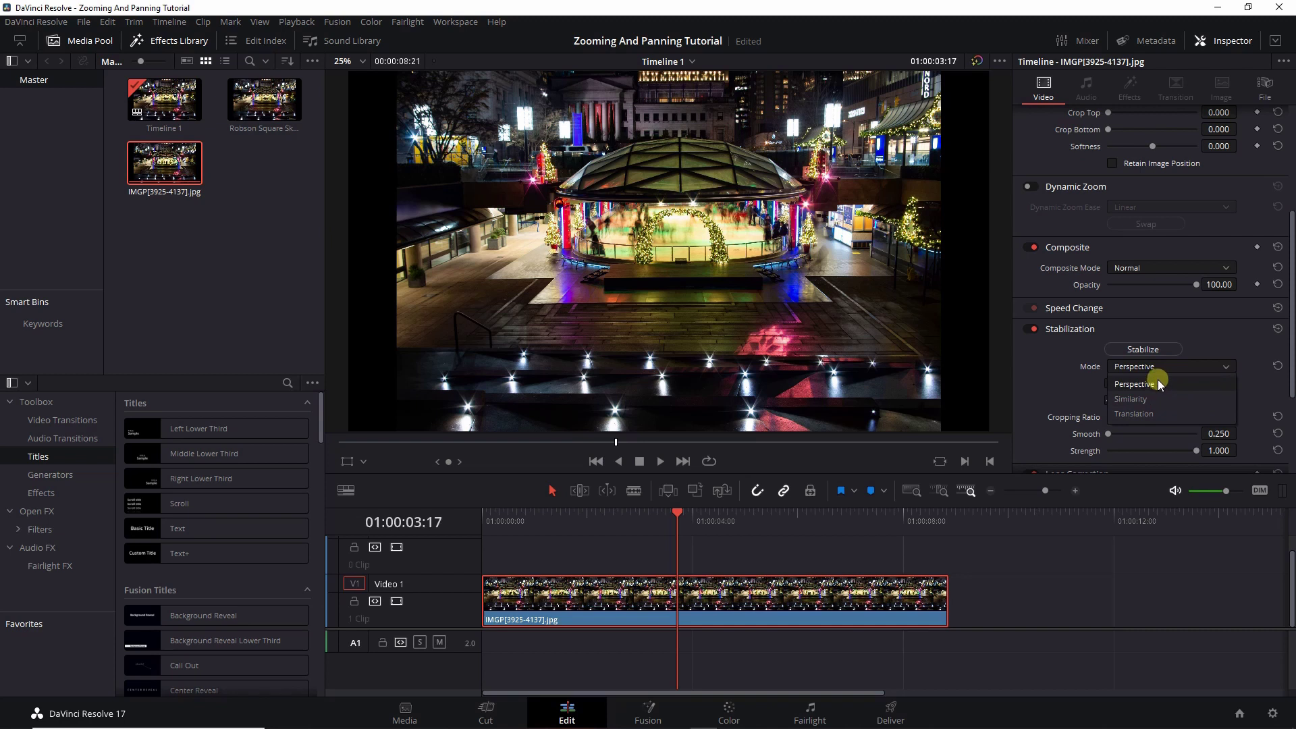
left_click(1157, 381)
left_click(1110, 400)
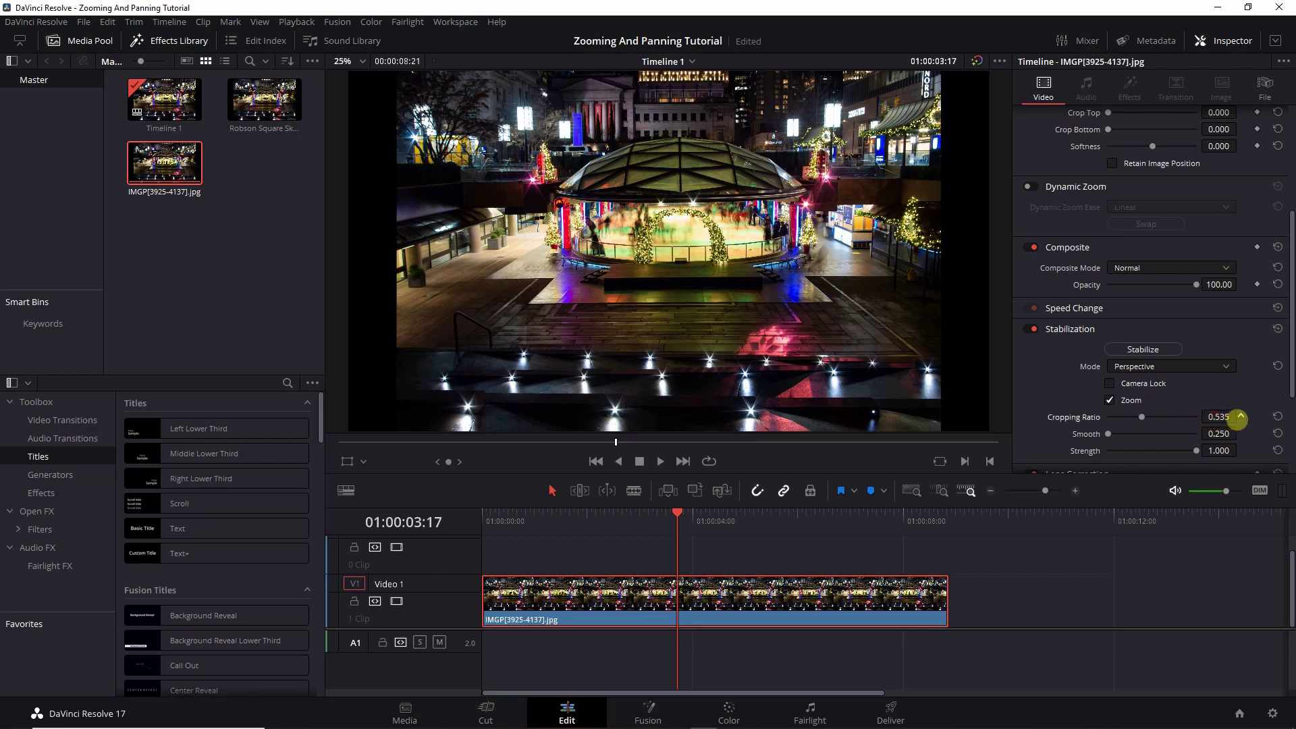
left_click_drag(1237, 420, 1168, 436)
left_click(1159, 347)
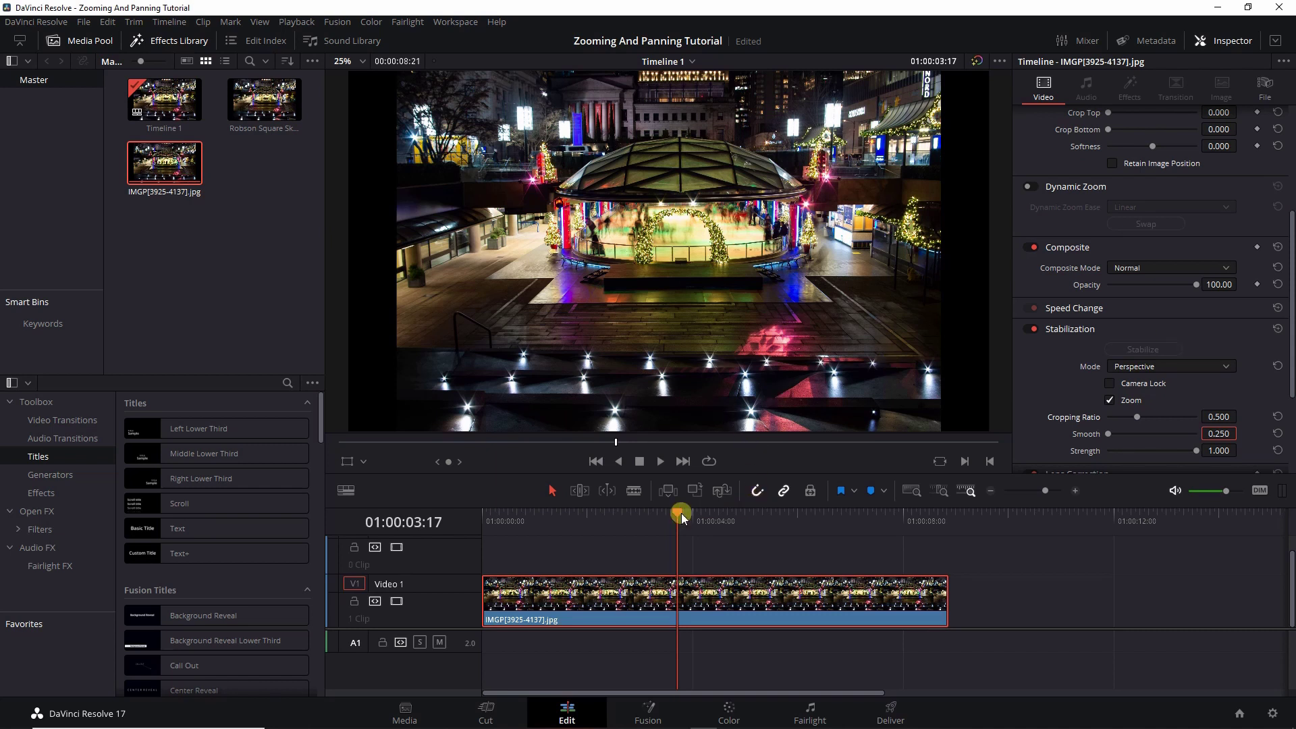
left_click_drag(679, 516, 496, 529)
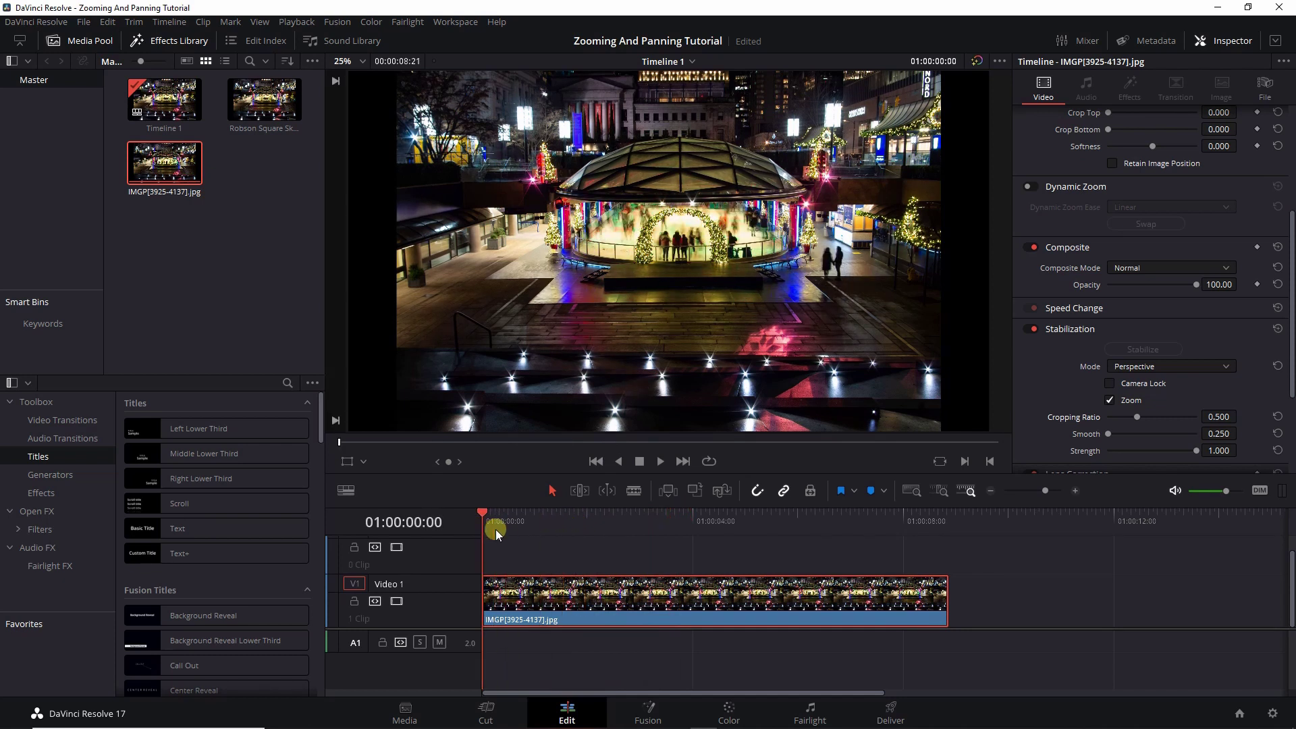
left_click(659, 460)
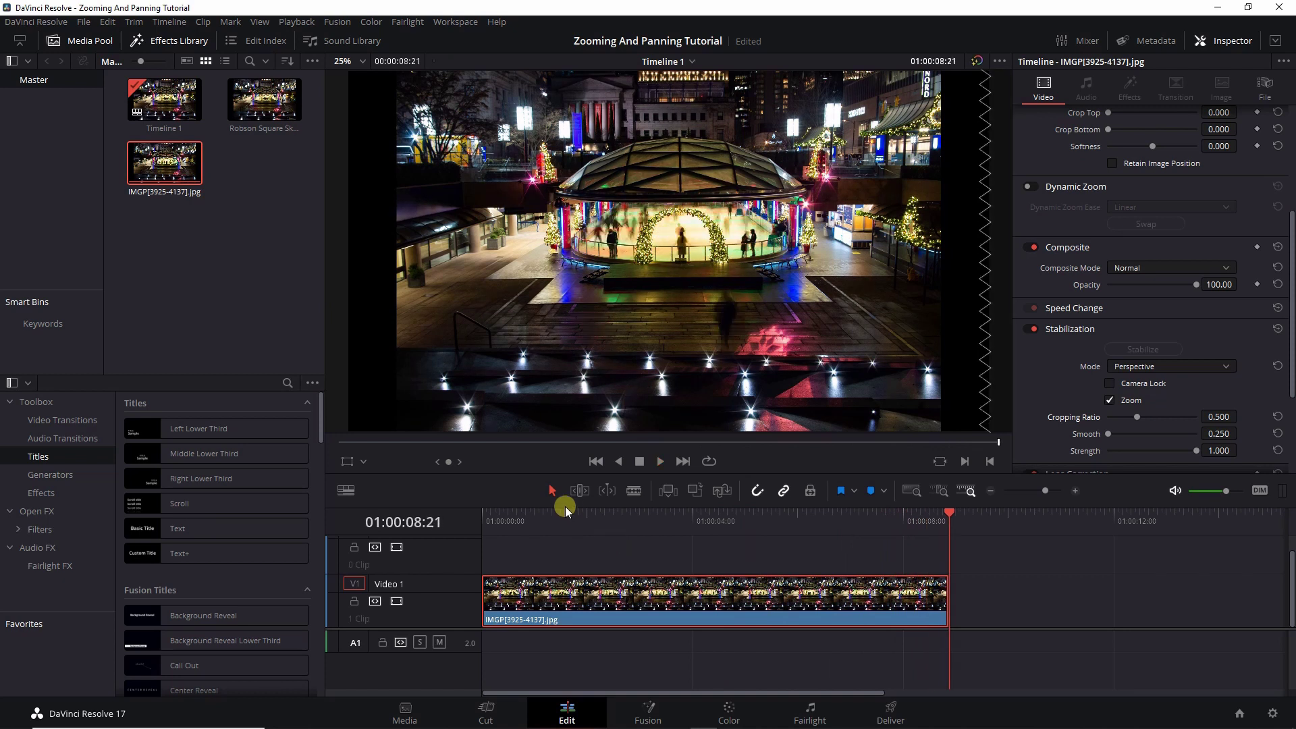
key("Home")
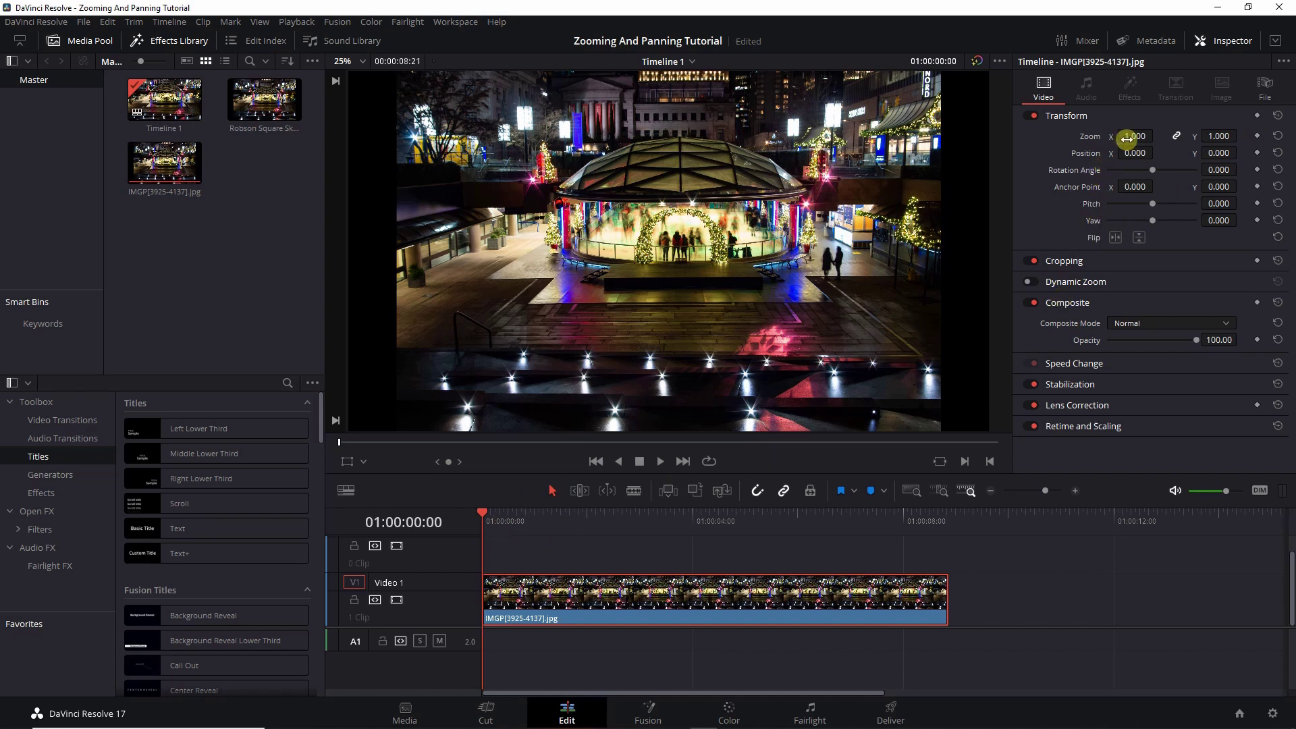
Set the clip's Transform Zoom to 1.190 and Position Y to 124
left_click_drag(1126, 139, 1136, 137)
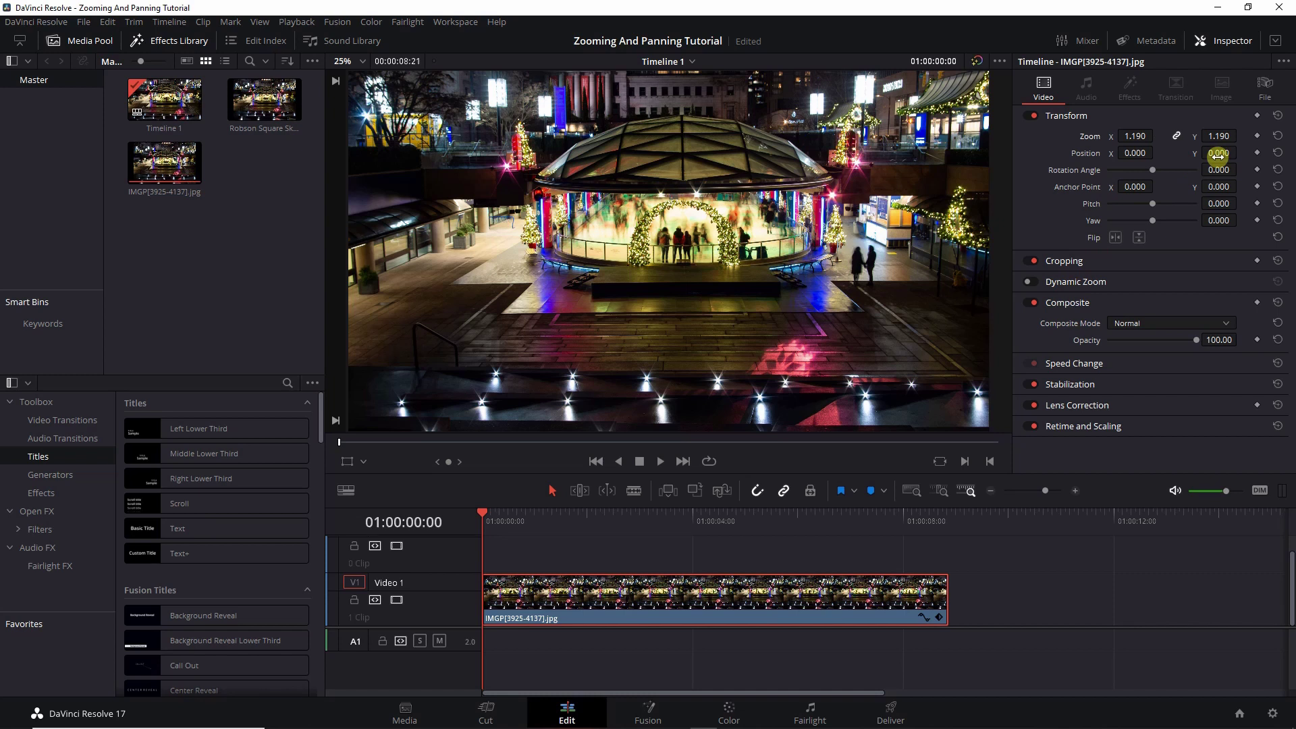
left_click_drag(1219, 153, 666, 362)
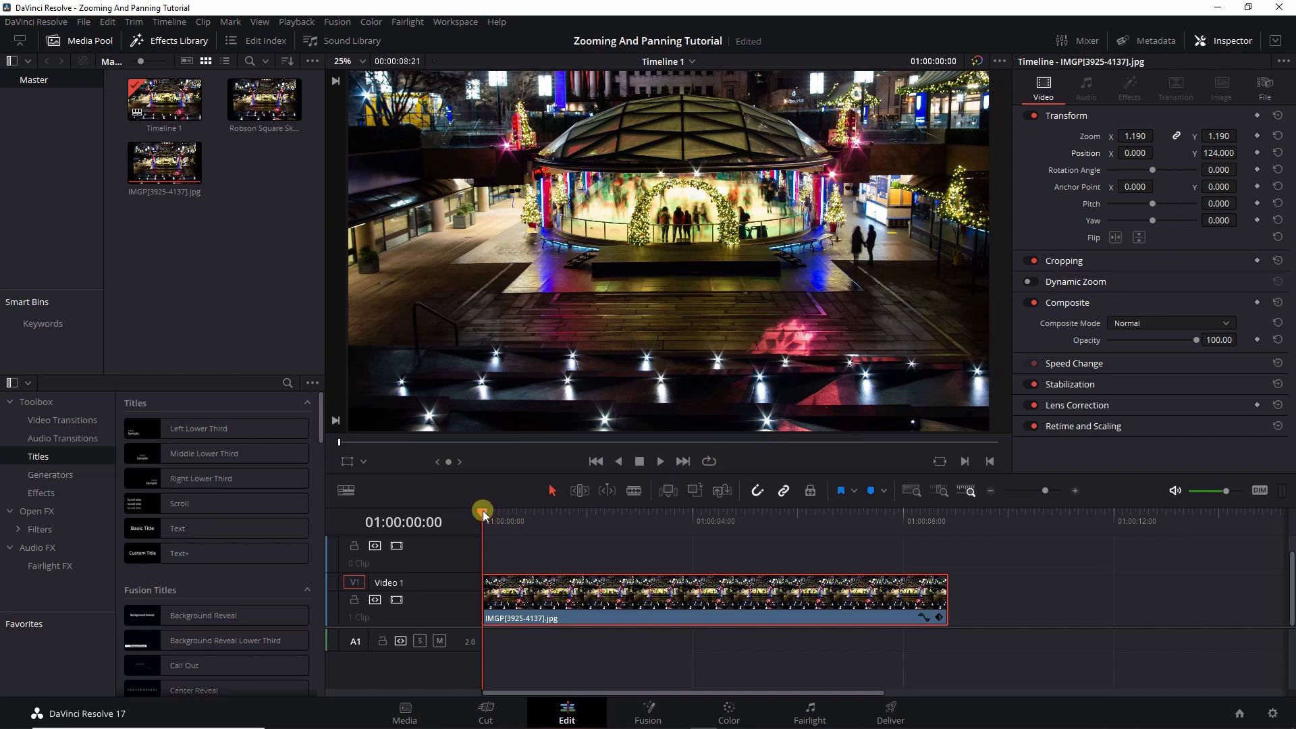
Keyframe Zoom 1.190 and Position Y 124 at 01:00:07:01, then show the keyframe curves
left_click_drag(483, 510, 873, 531)
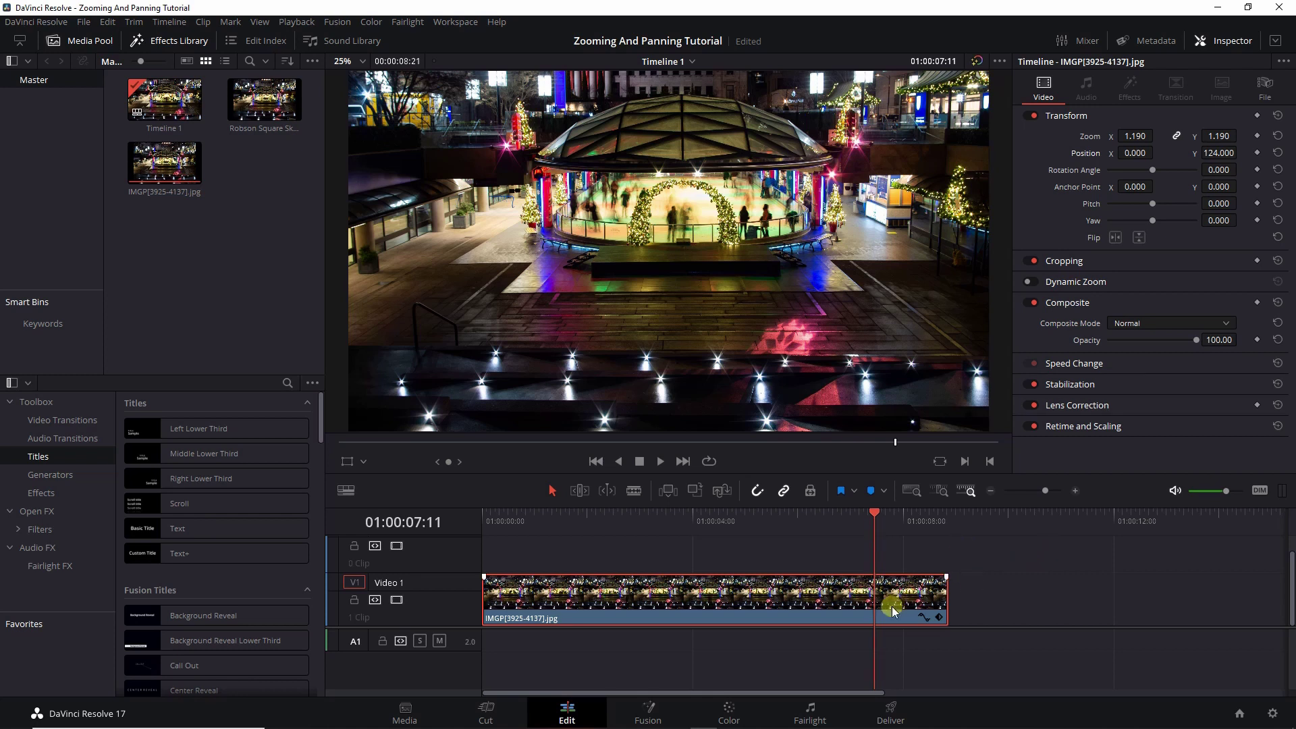
left_click_drag(880, 516, 853, 518)
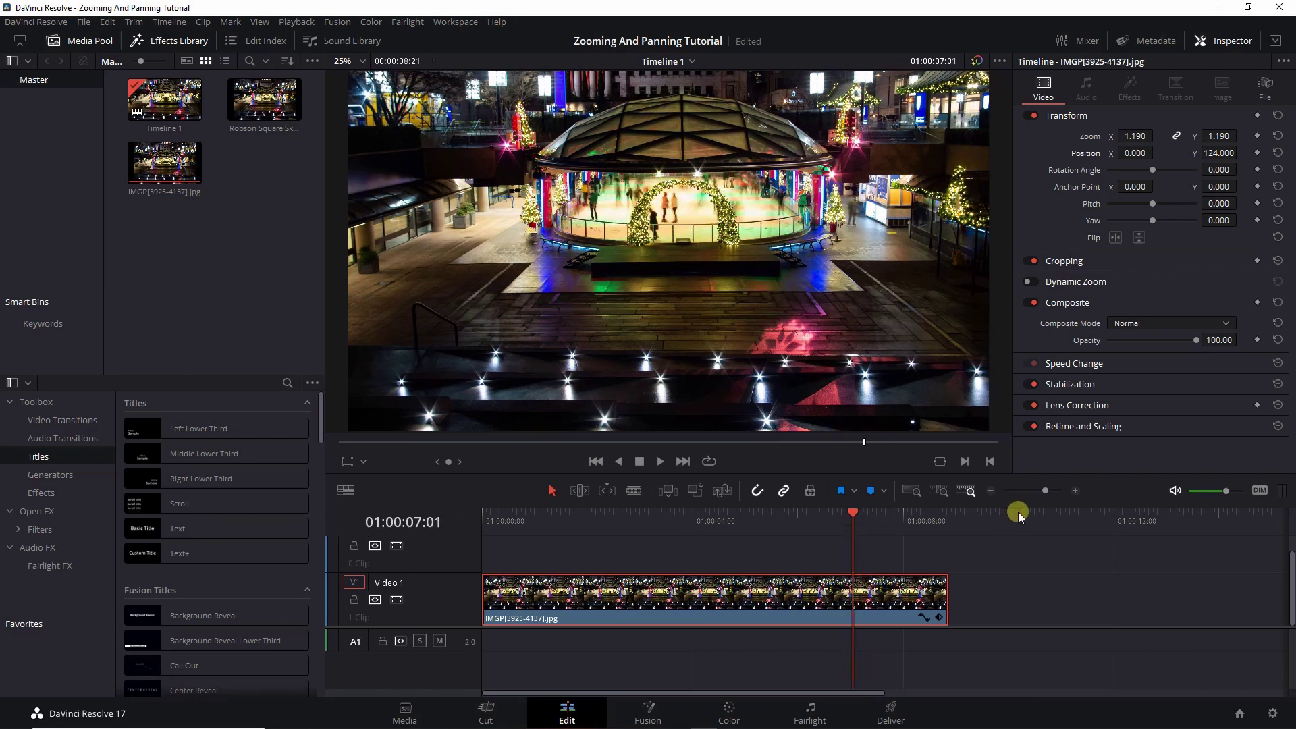
left_click(1258, 137)
left_click(1258, 154)
left_click(1258, 137)
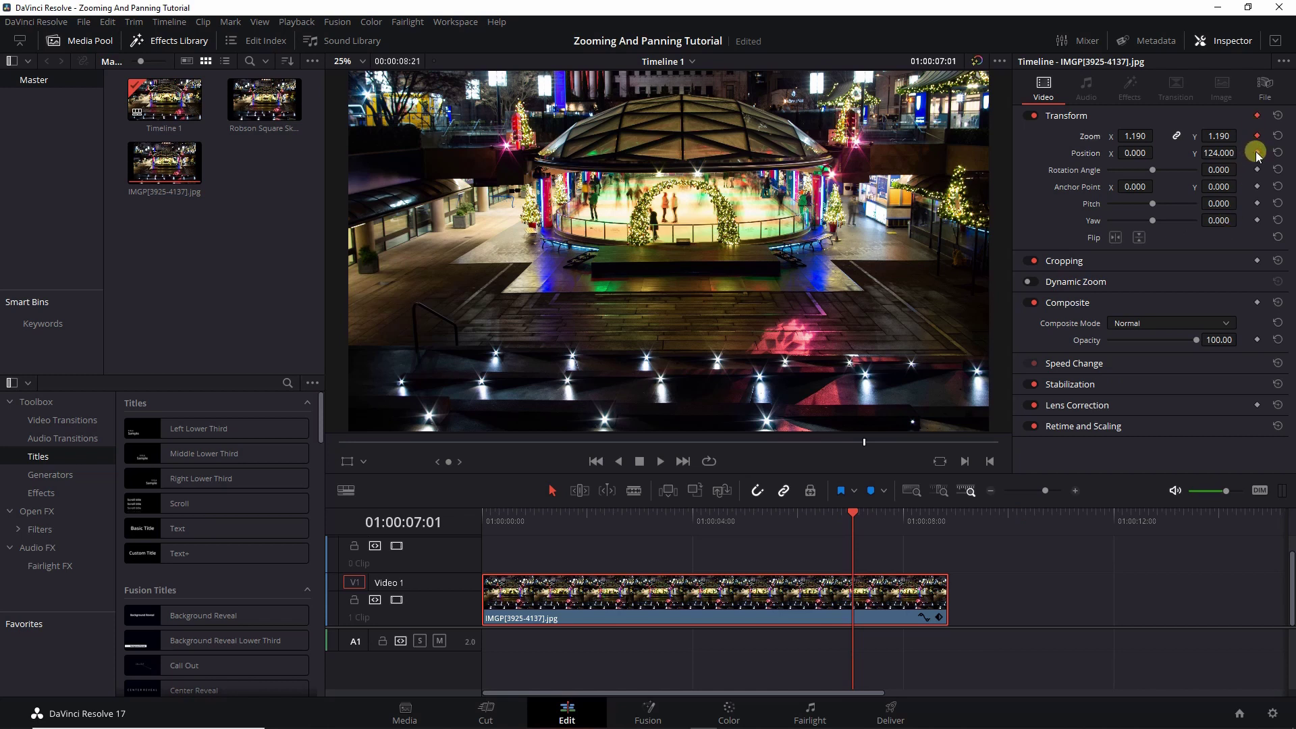
left_click(922, 618)
scroll(1000, 569, "down", 3)
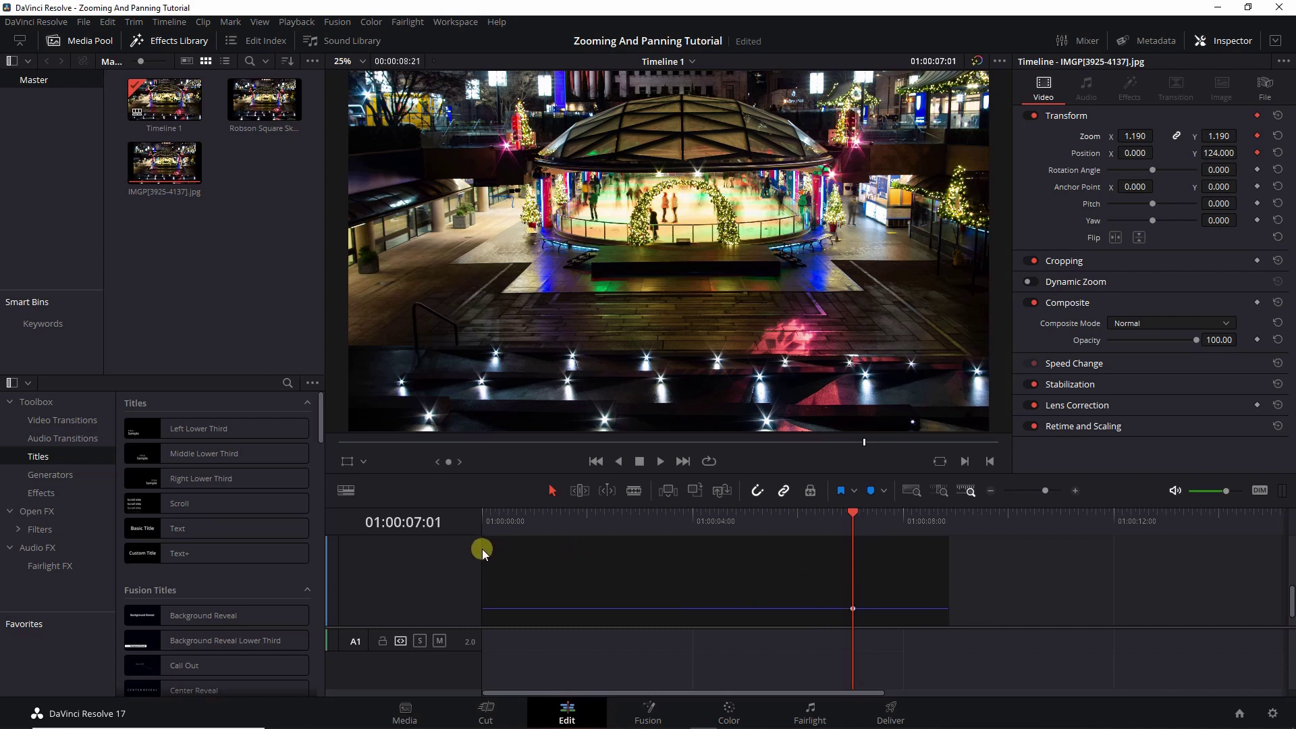
scroll(1078, 588, "up", 2)
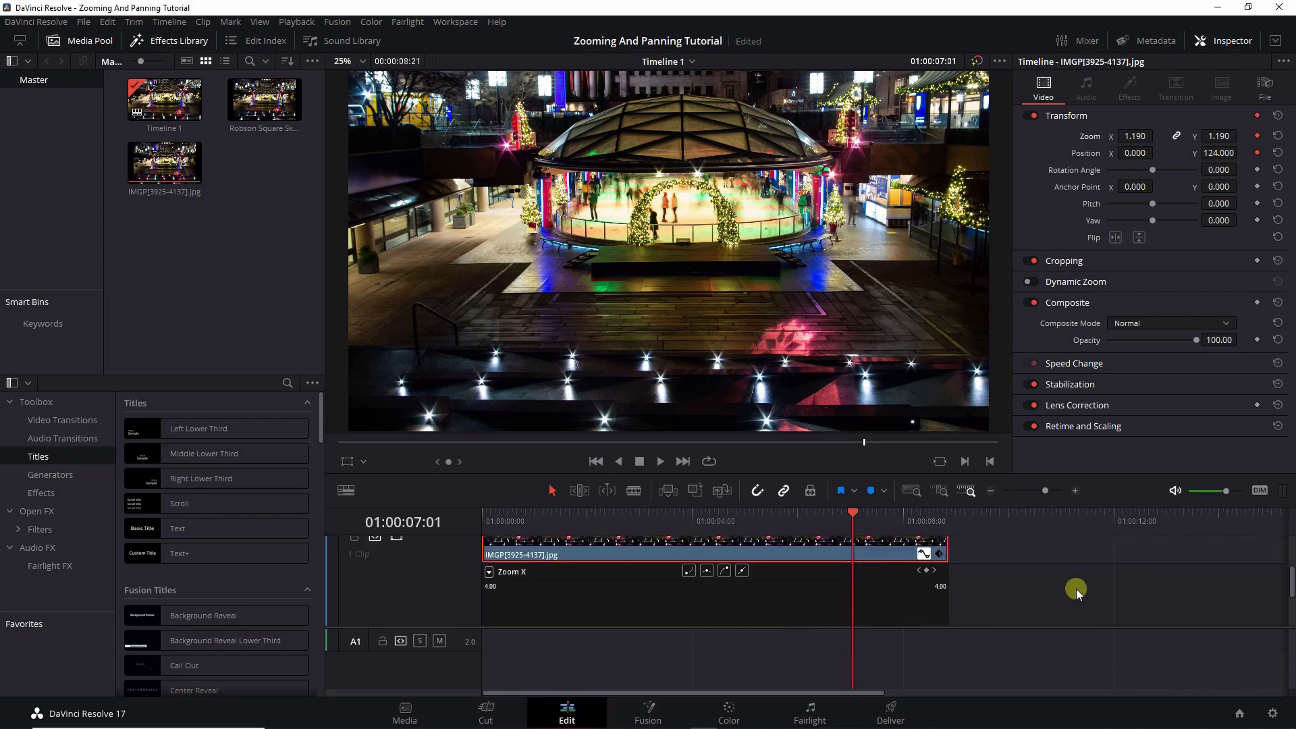
scroll(1076, 588, "up", 2)
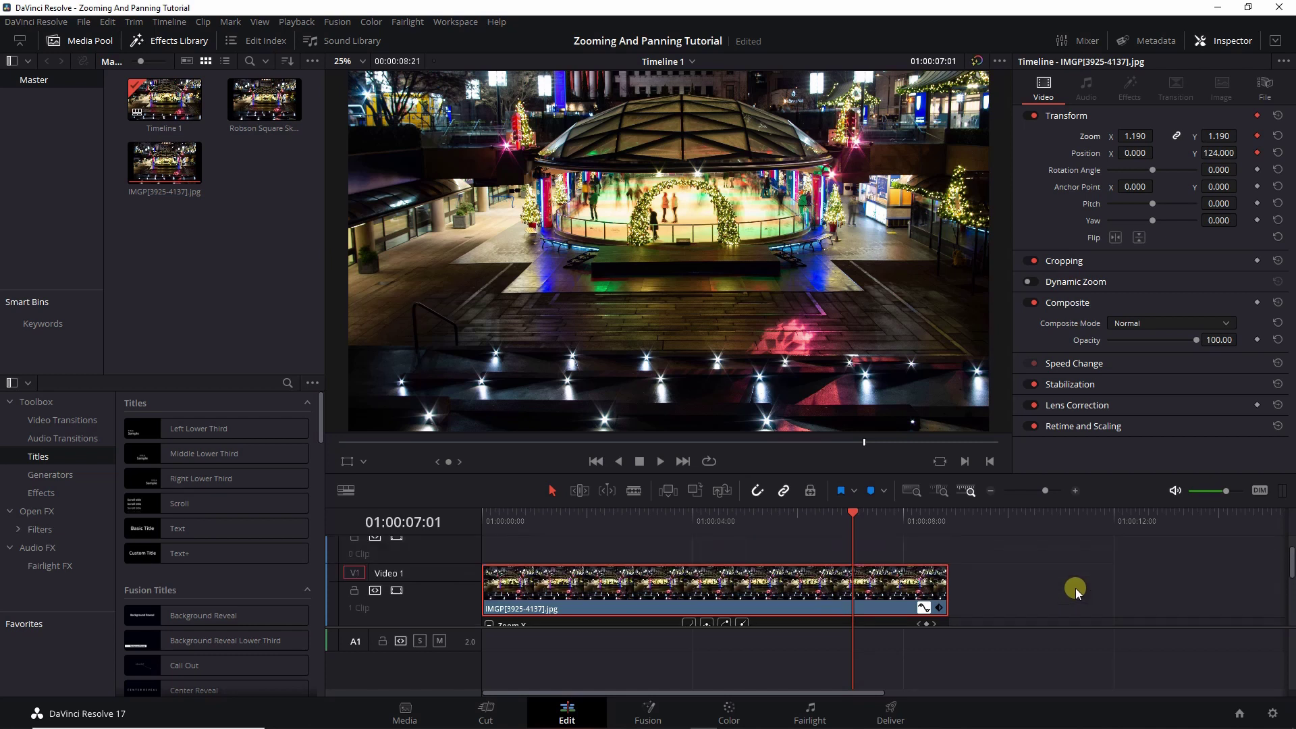
scroll(922, 606, "up", 1)
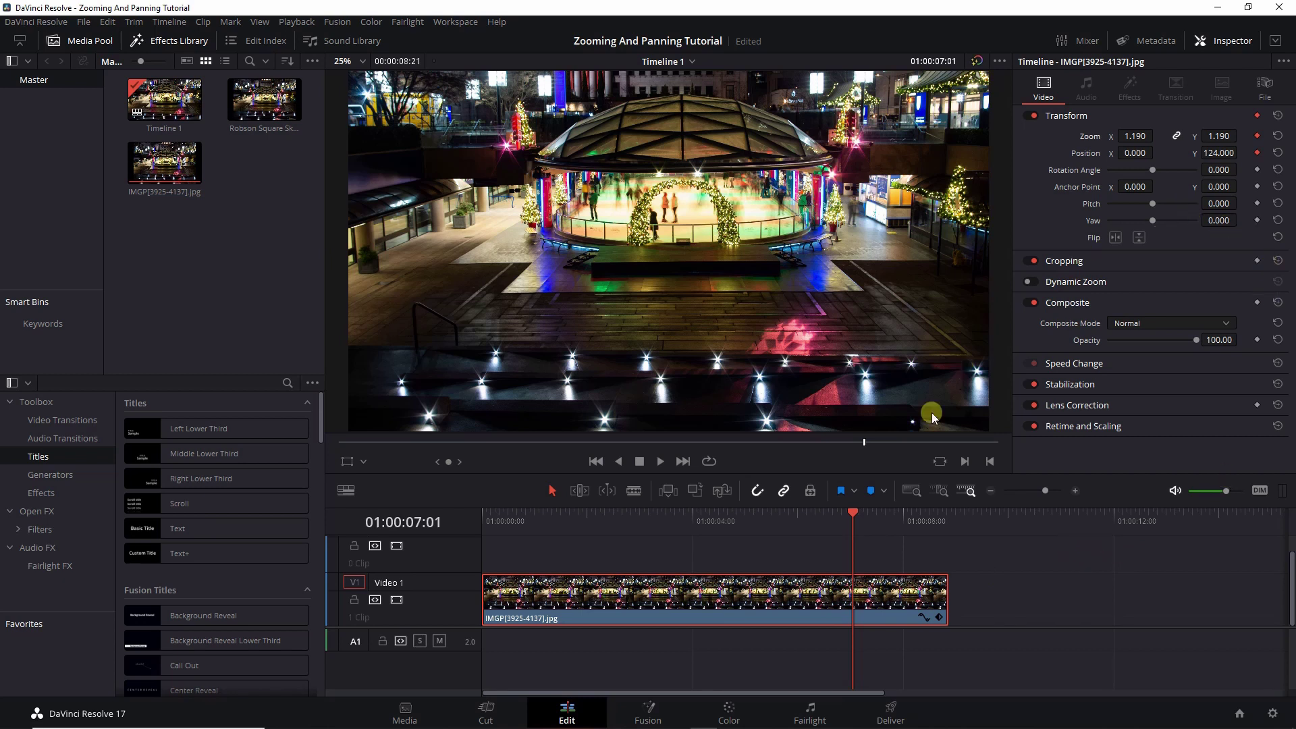
At the clip's start, set Zoom 2.430, Position Y -124 and Position X -139
left_click_drag(853, 515, 492, 548)
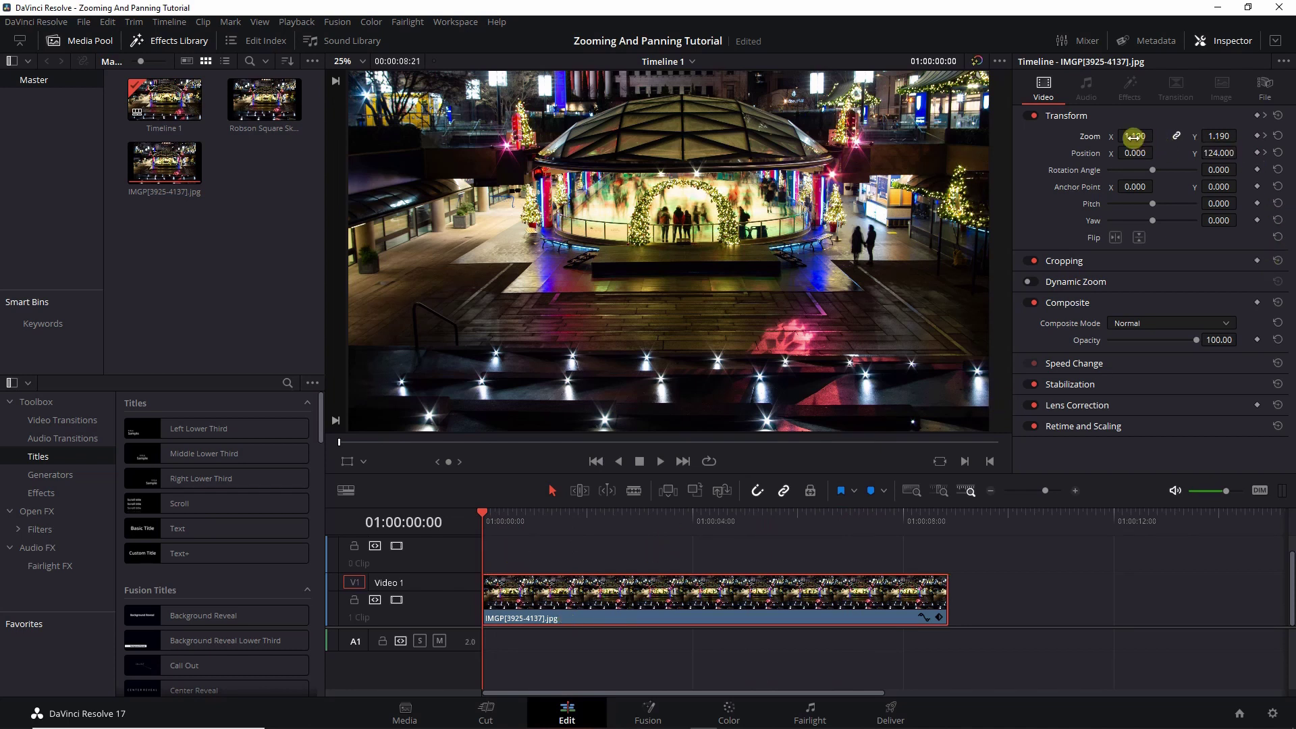
left_click_drag(1130, 137, 1212, 136)
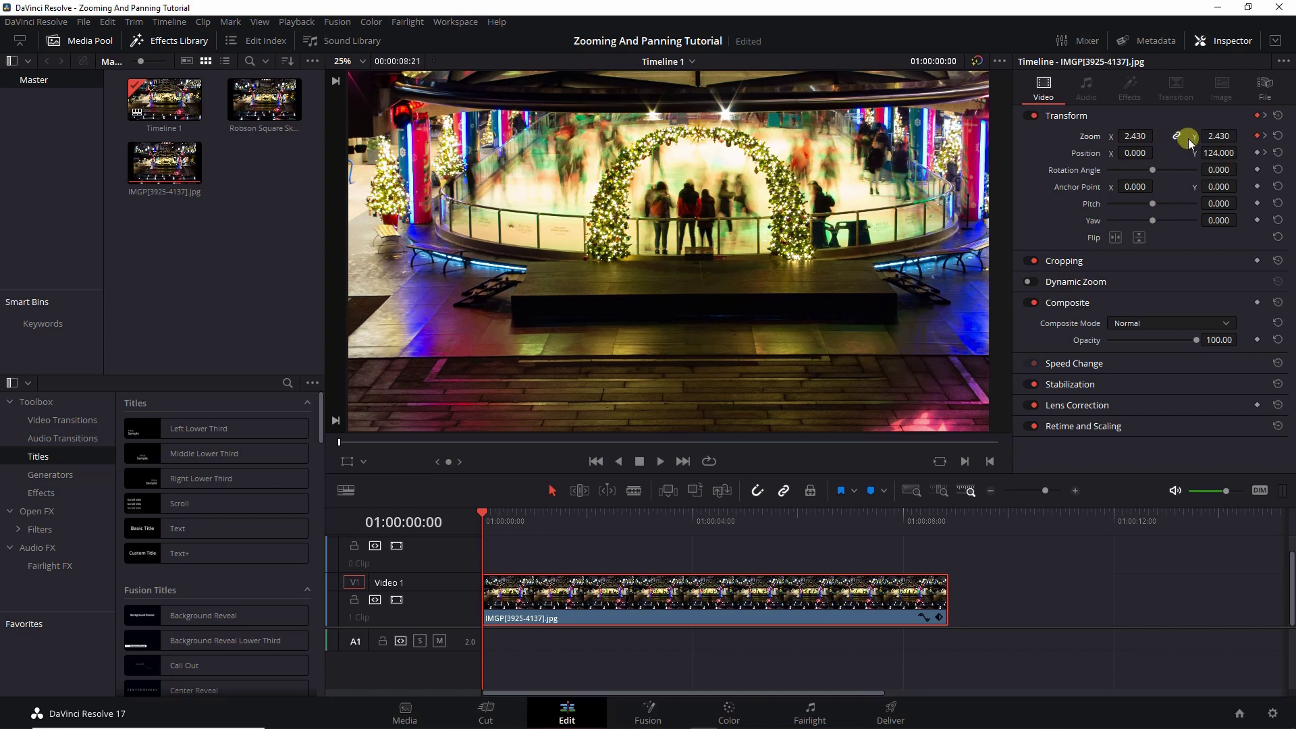
left_click_drag(1213, 154, 1177, 157)
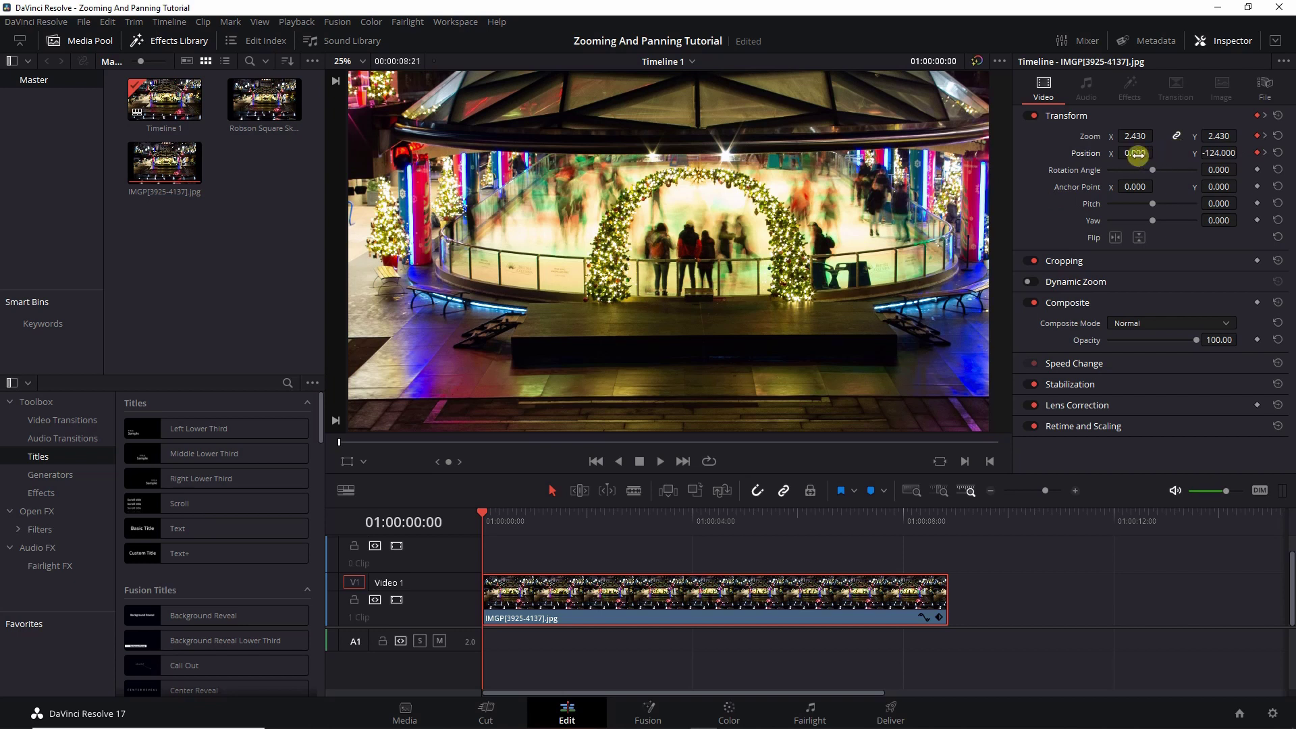
left_click_drag(1138, 155, 1043, 177)
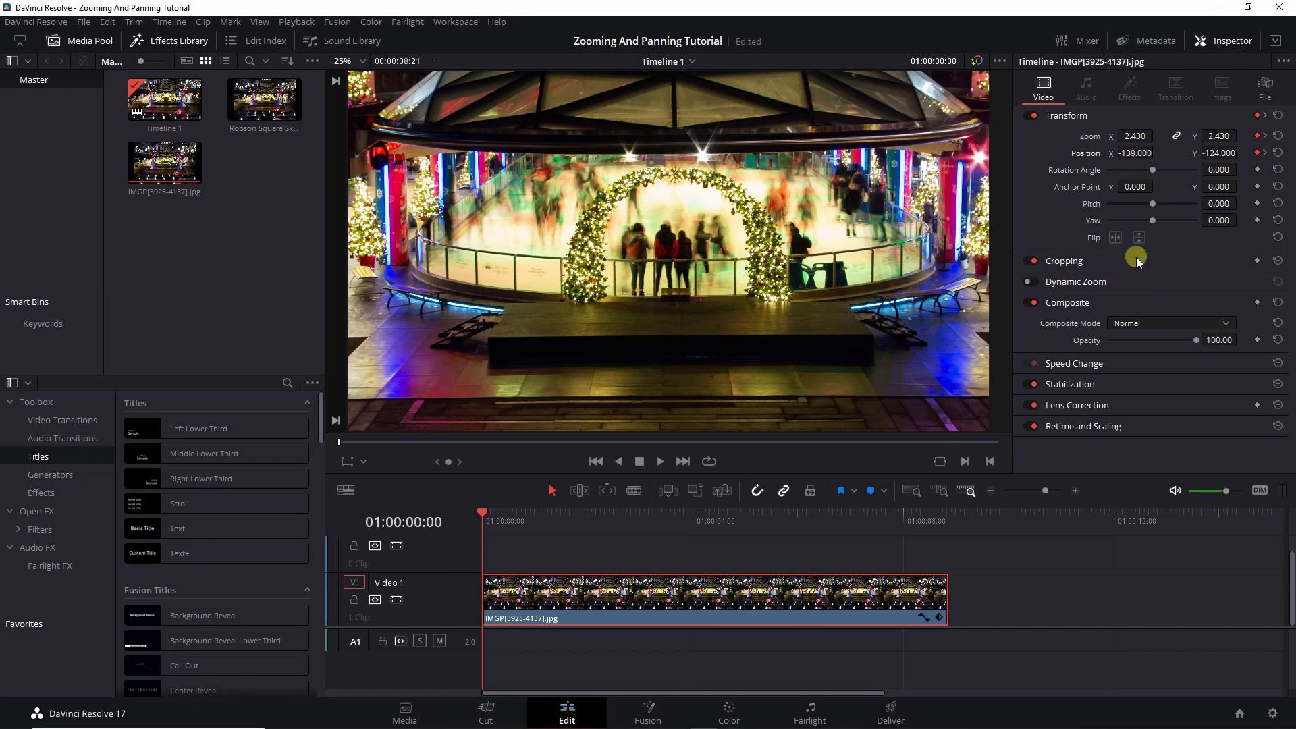
Keyframe the start values, inspect the Position X curve, and scrub to preview the zoom-out
left_click(1257, 135)
left_click(1258, 153)
left_click(924, 618)
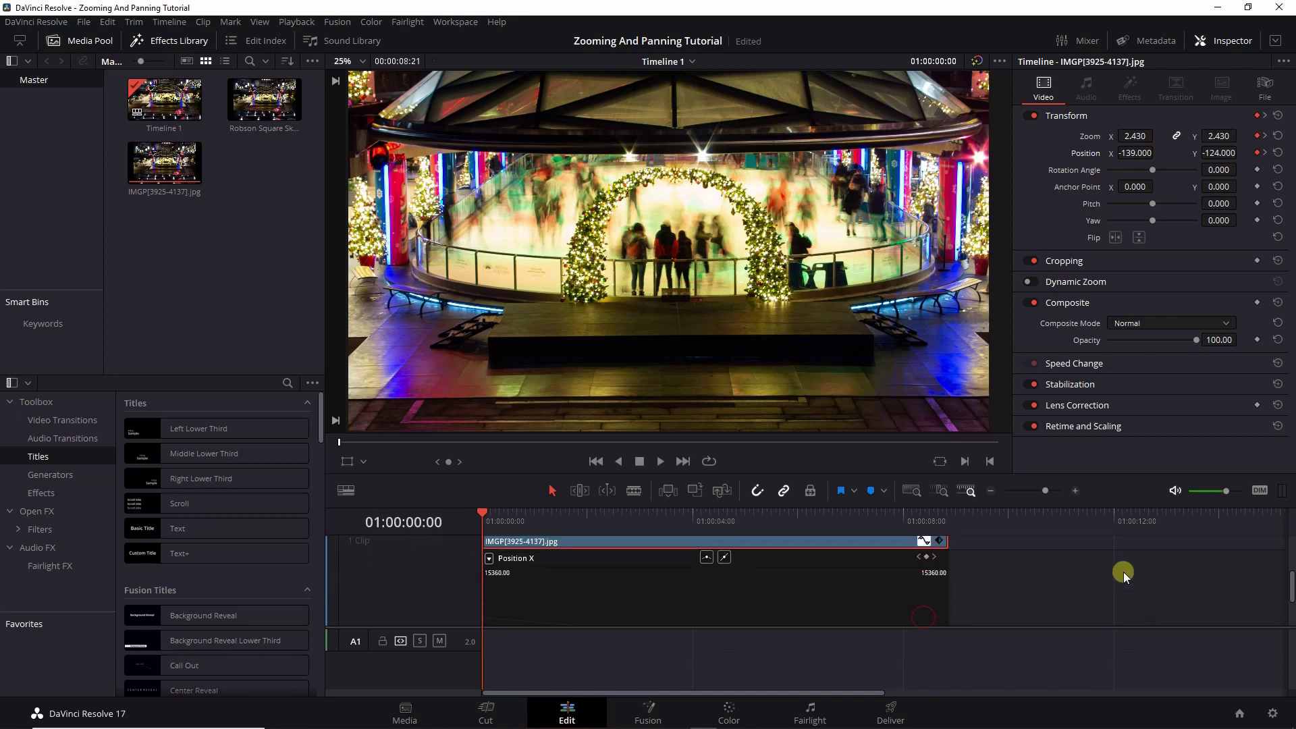
scroll(983, 586, "down", 1)
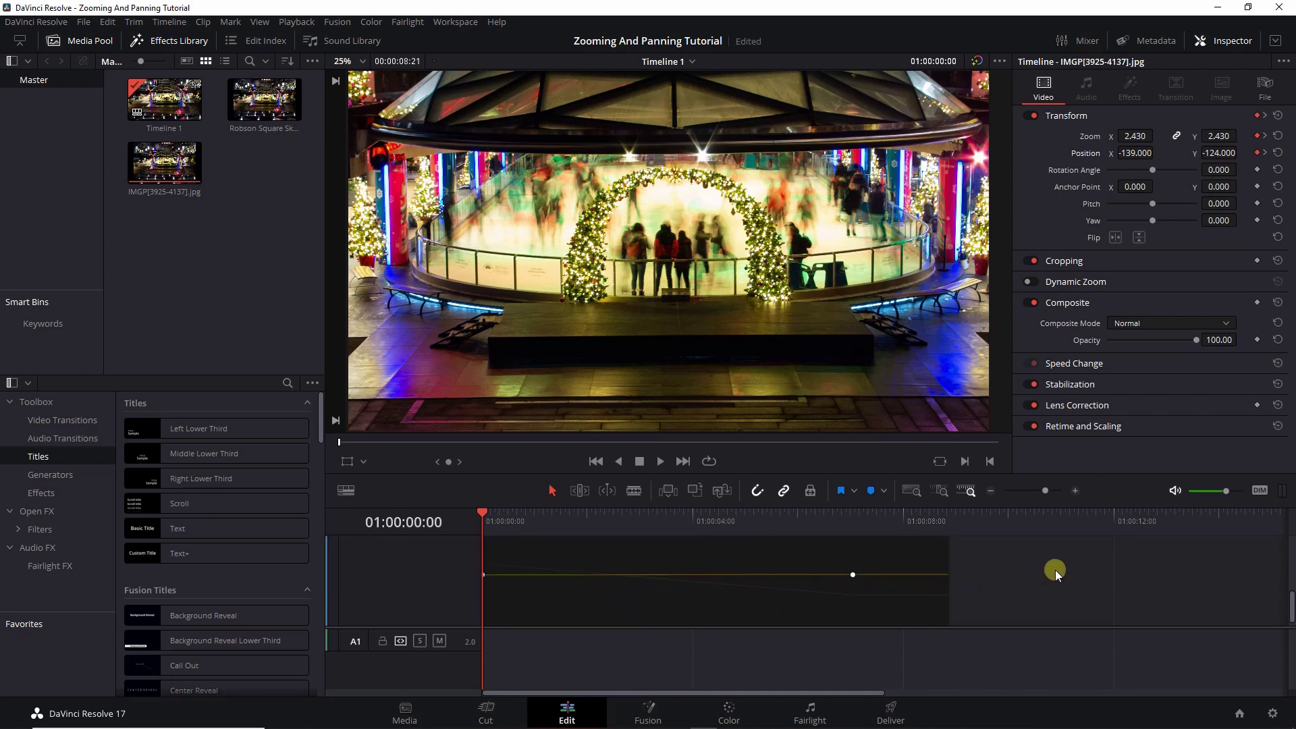
scroll(789, 566, "up", 2)
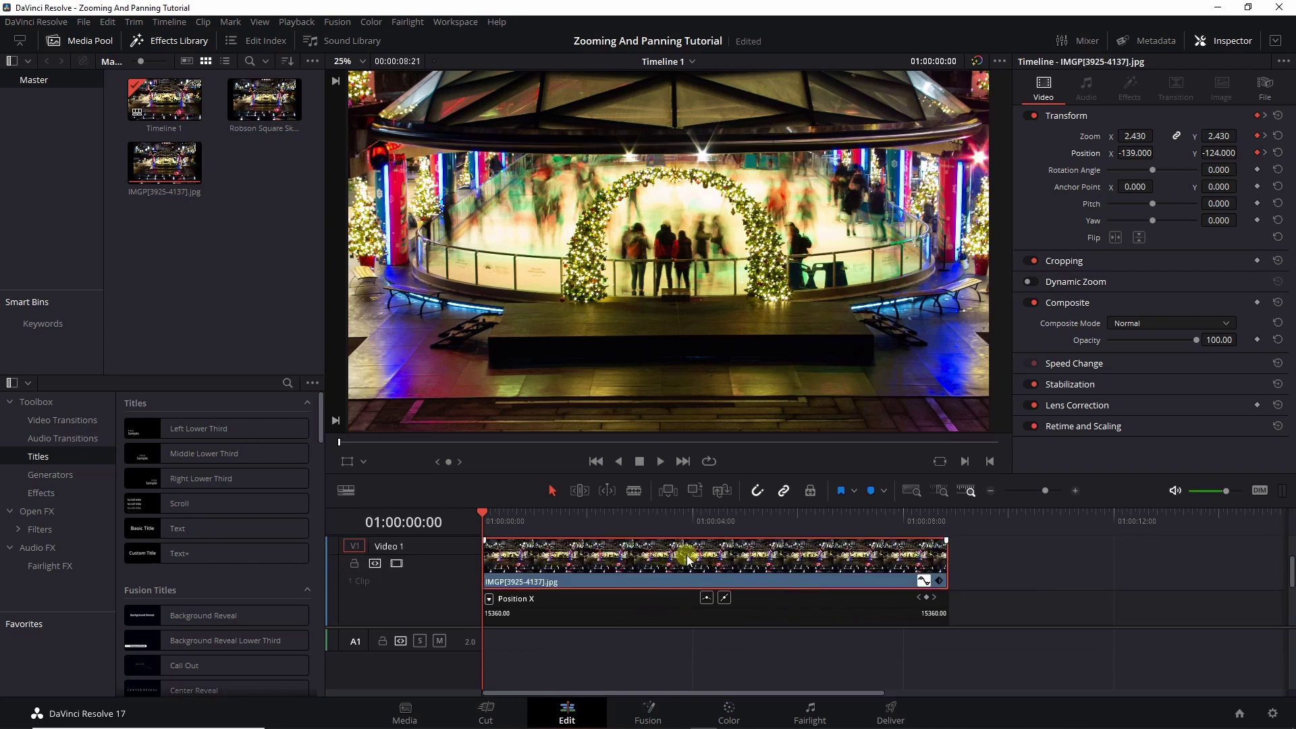
scroll(695, 557, "down", 2)
scroll(743, 551, "down", 2)
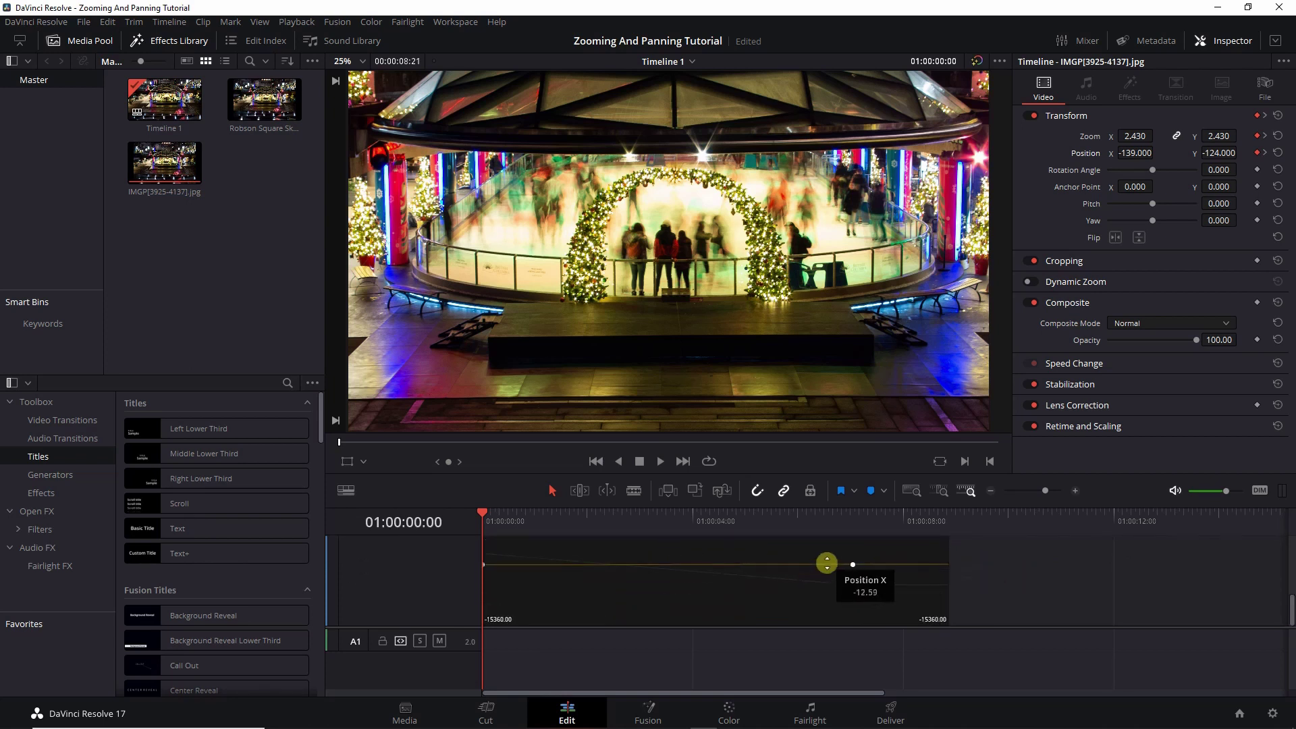
scroll(1058, 557, "up", 2)
scroll(1058, 556, "up", 2)
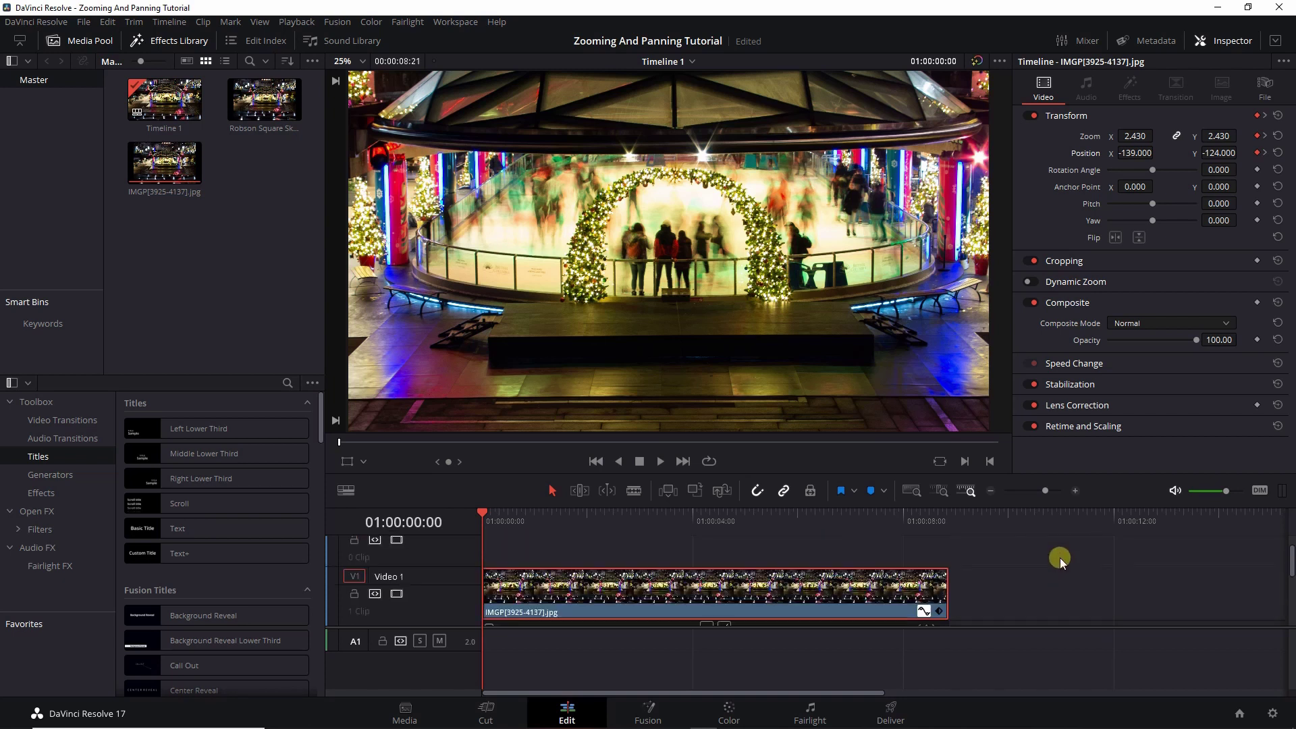
mouse_move(514, 513)
left_mouse_down()
mouse_move(695, 529)
mouse_move(477, 529)
left_mouse_up()
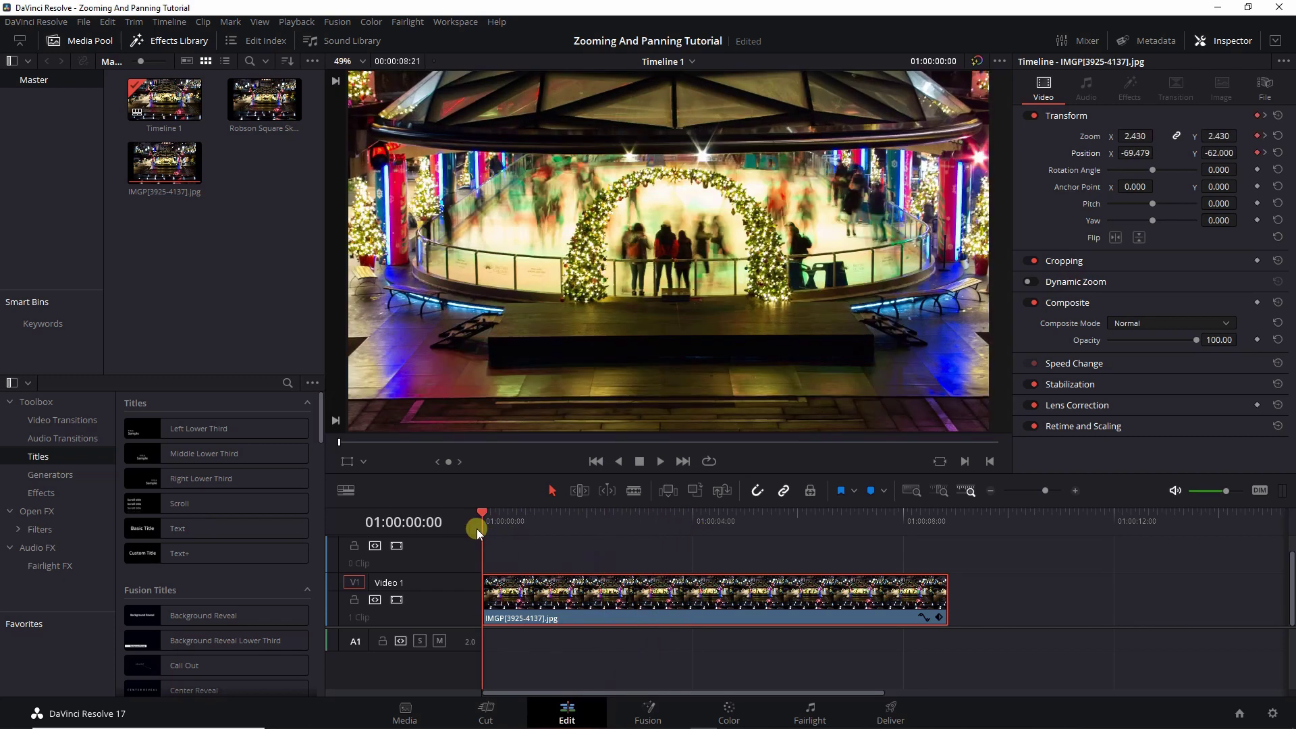
Play Timeline 1 from the start to watch the zoom-out from 2.430 to 1.190
left_click_drag(483, 577, 496, 577)
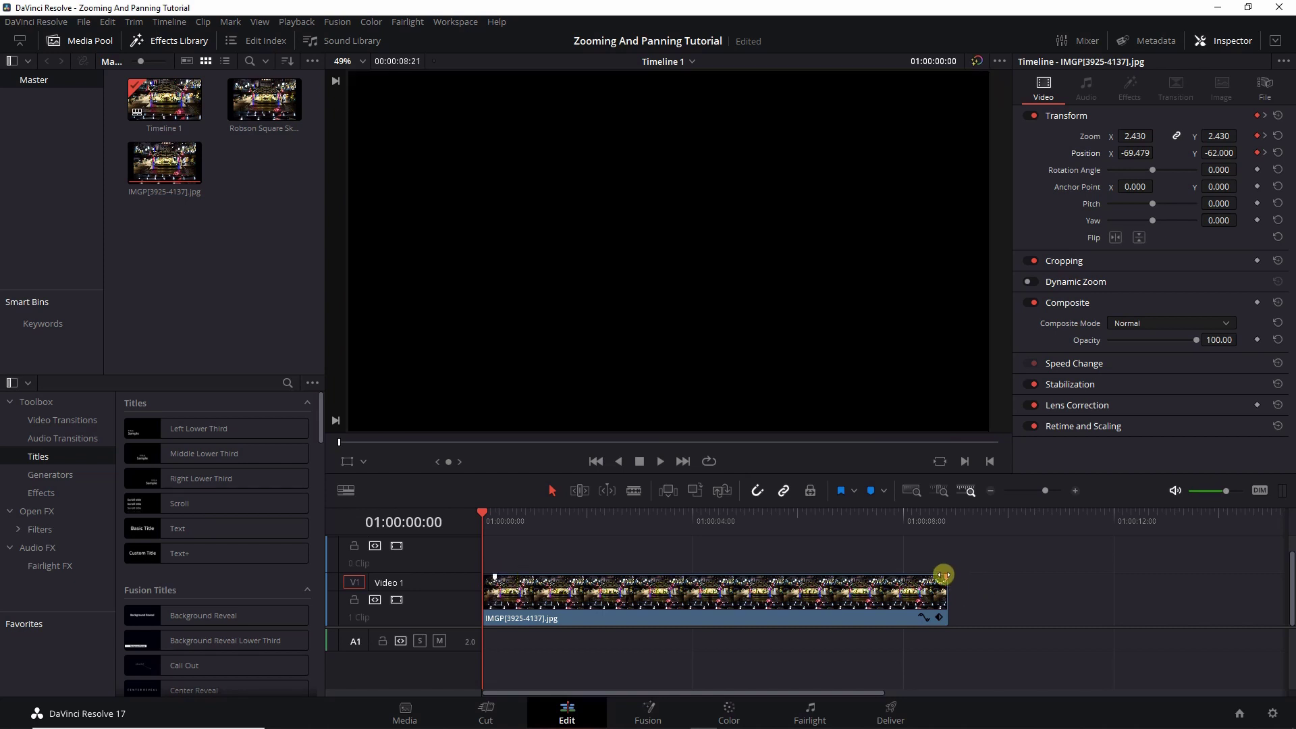
left_click_drag(944, 575, 930, 576)
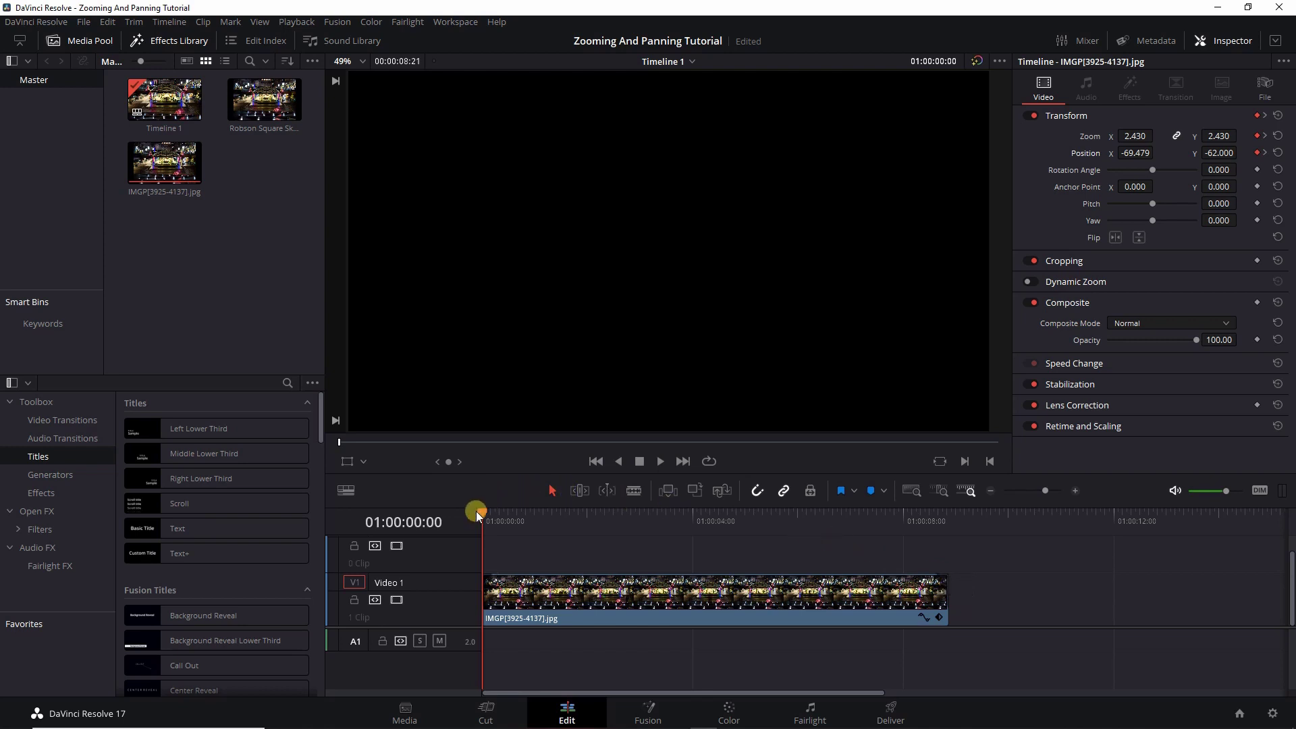
key("space")
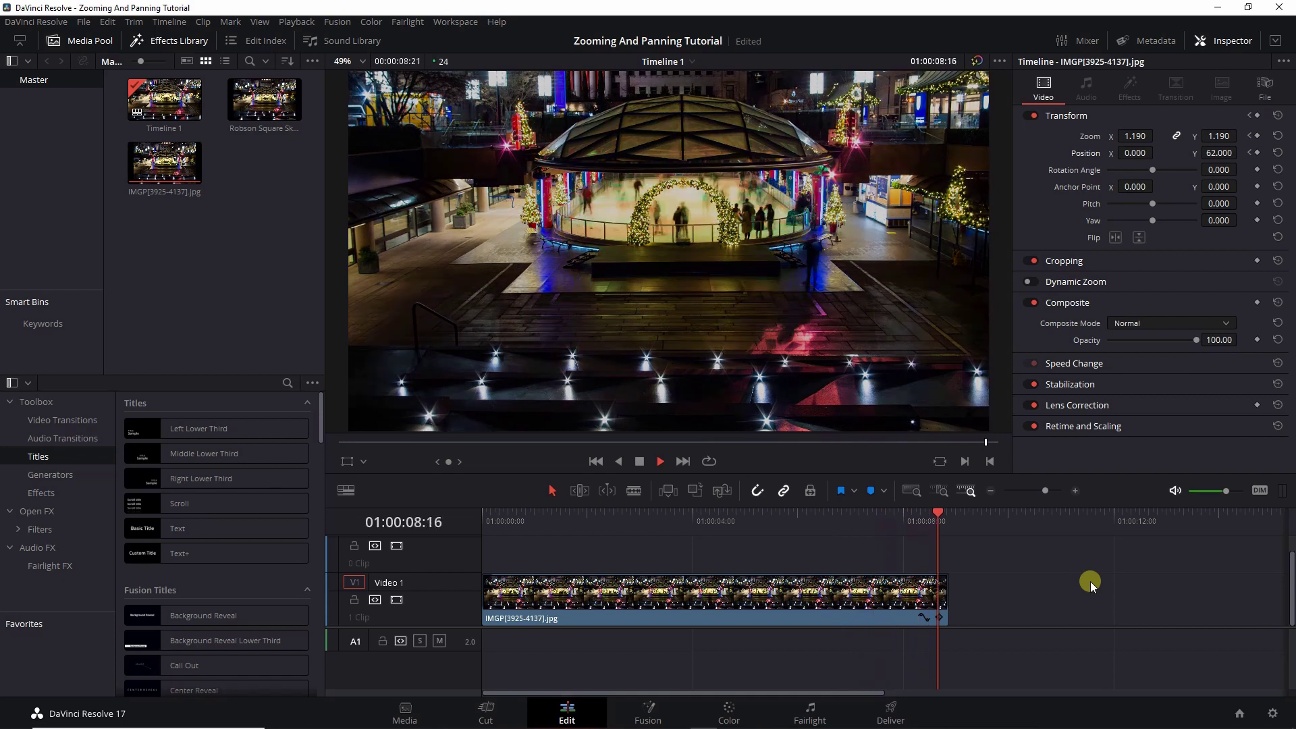
left_click(820, 593)
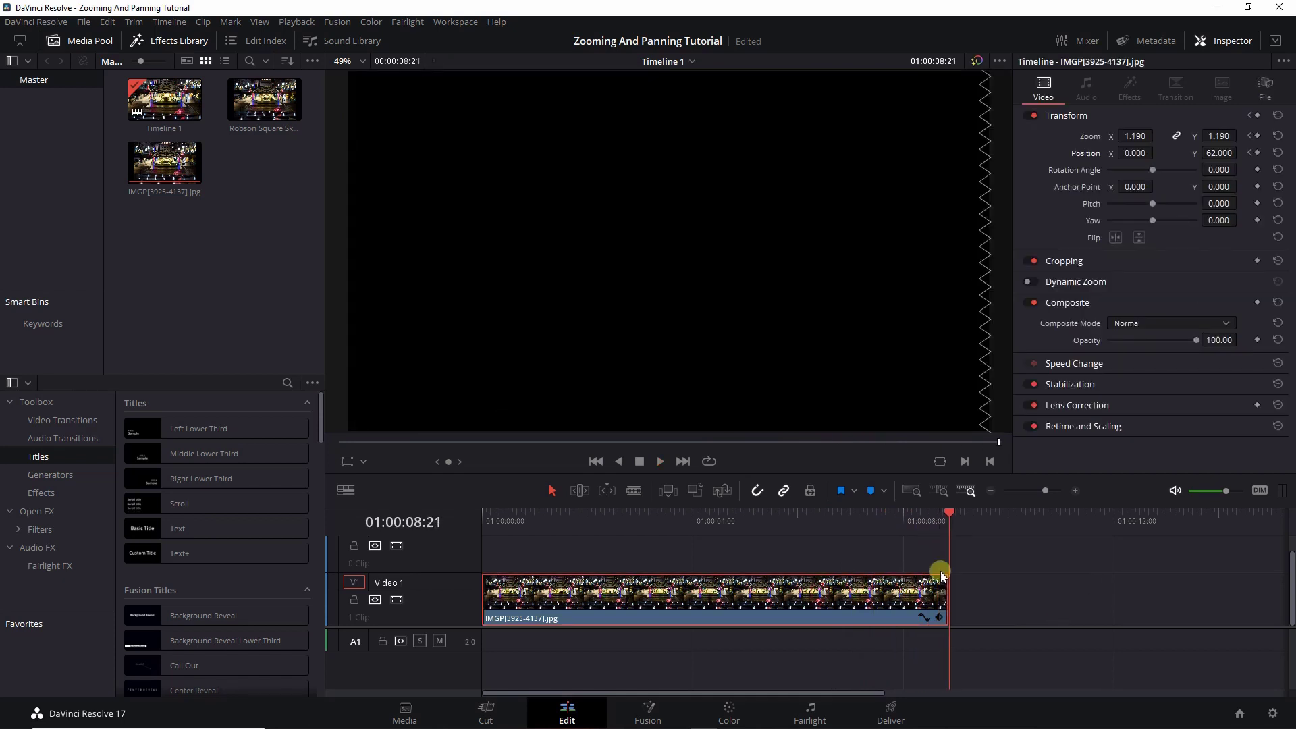
left_click_drag(805, 516, 484, 516)
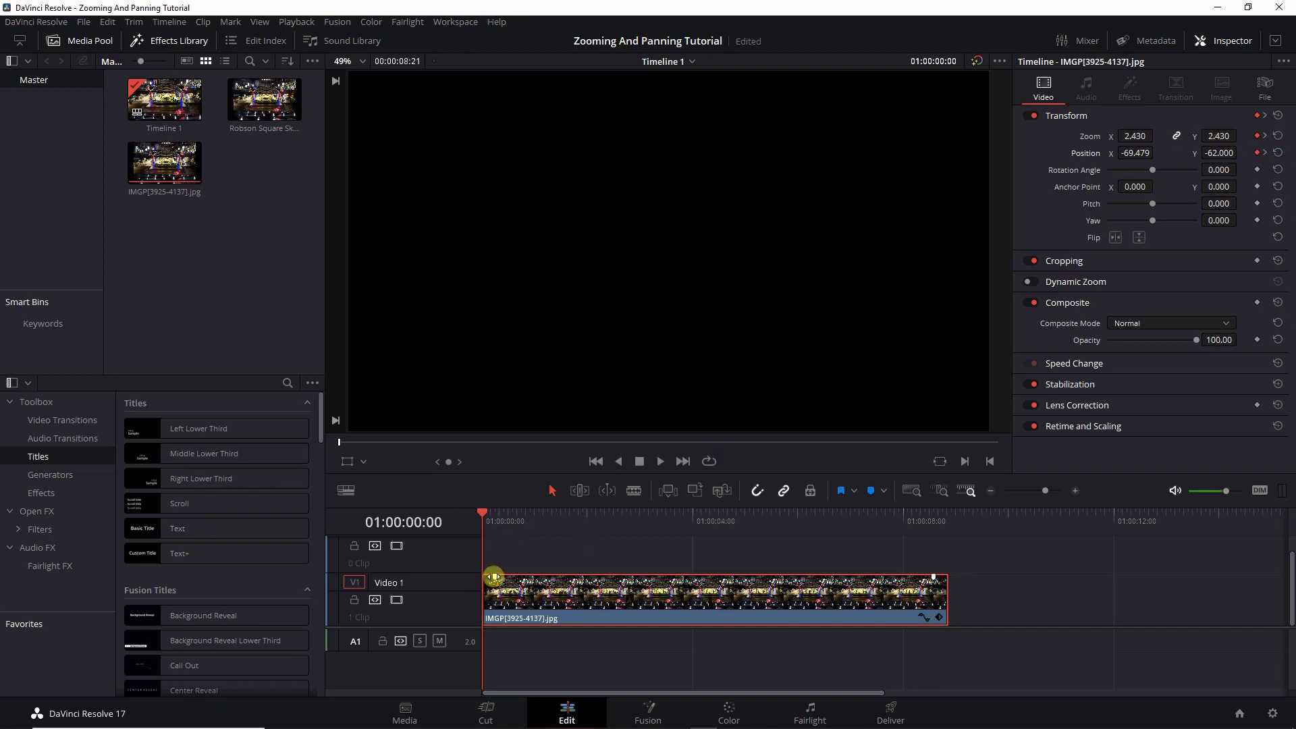
mouse_move(484, 576)
left_mouse_down()
mouse_move(471, 575)
mouse_move(483, 576)
left_mouse_up()
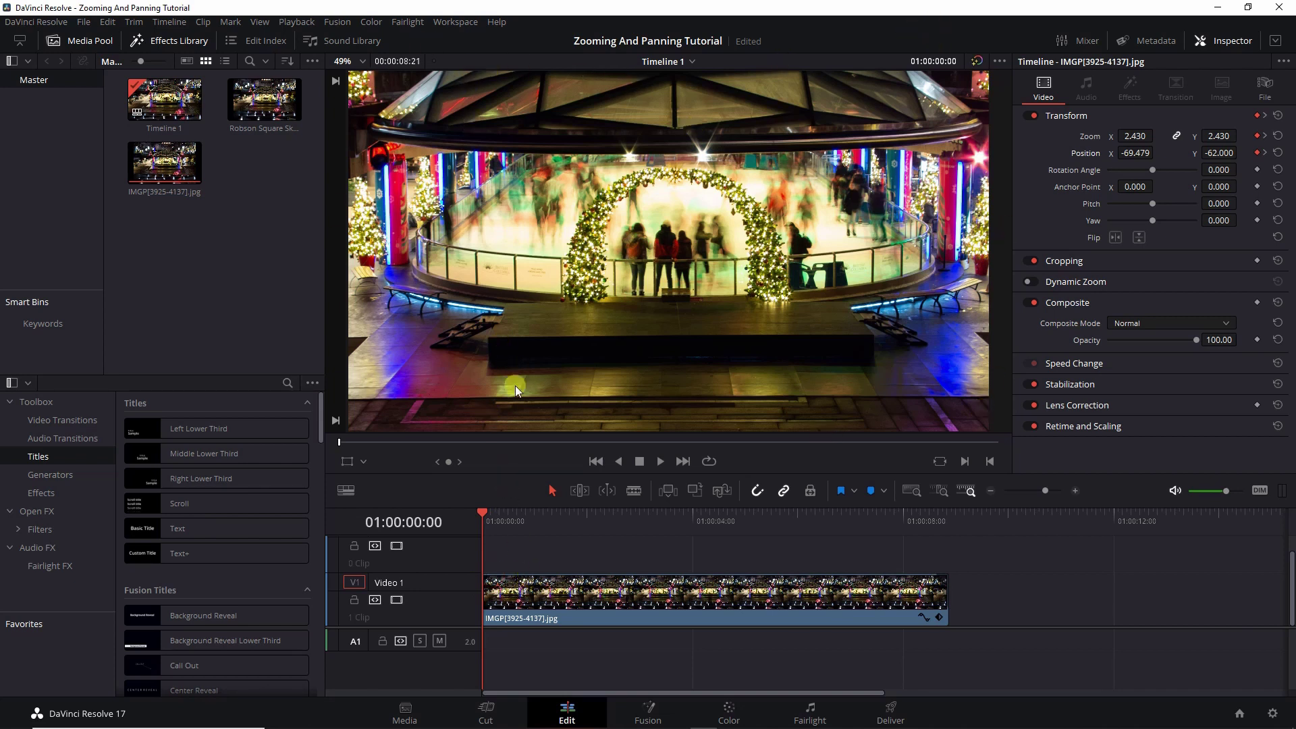
left_click_drag(484, 514, 862, 555)
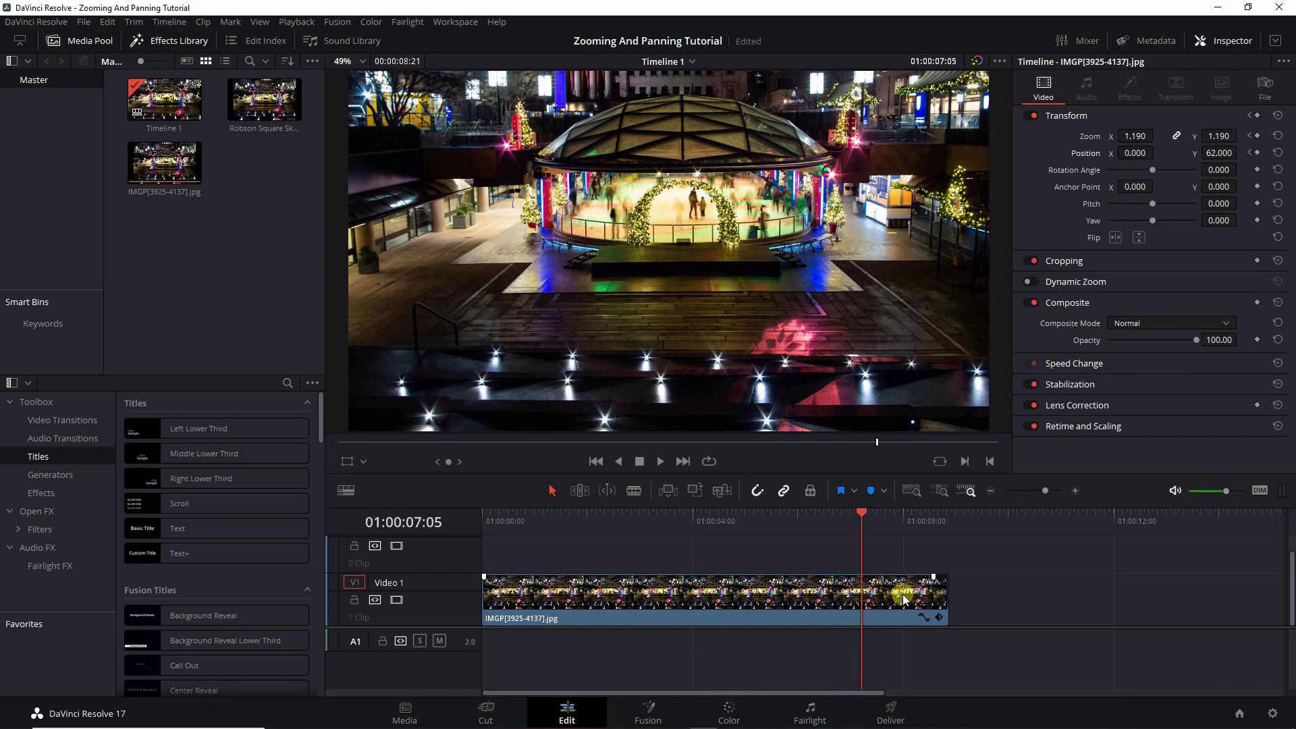
left_click_drag(861, 515, 949, 519)
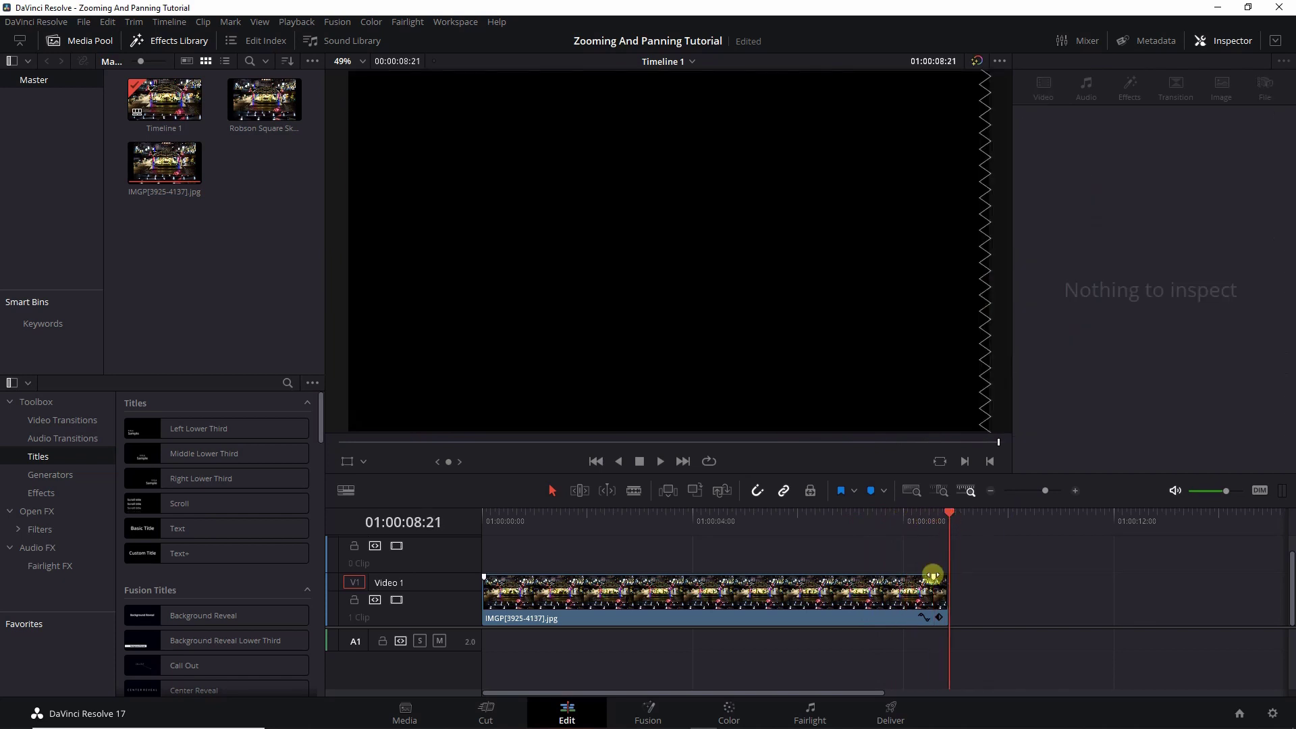
mouse_move(484, 577)
left_mouse_down()
mouse_move(500, 575)
mouse_move(484, 577)
left_mouse_up()
left_click(850, 594)
On the Deliver page, name the output 'Skating Rink 4K' and save it to Videos > Final
left_click(891, 710)
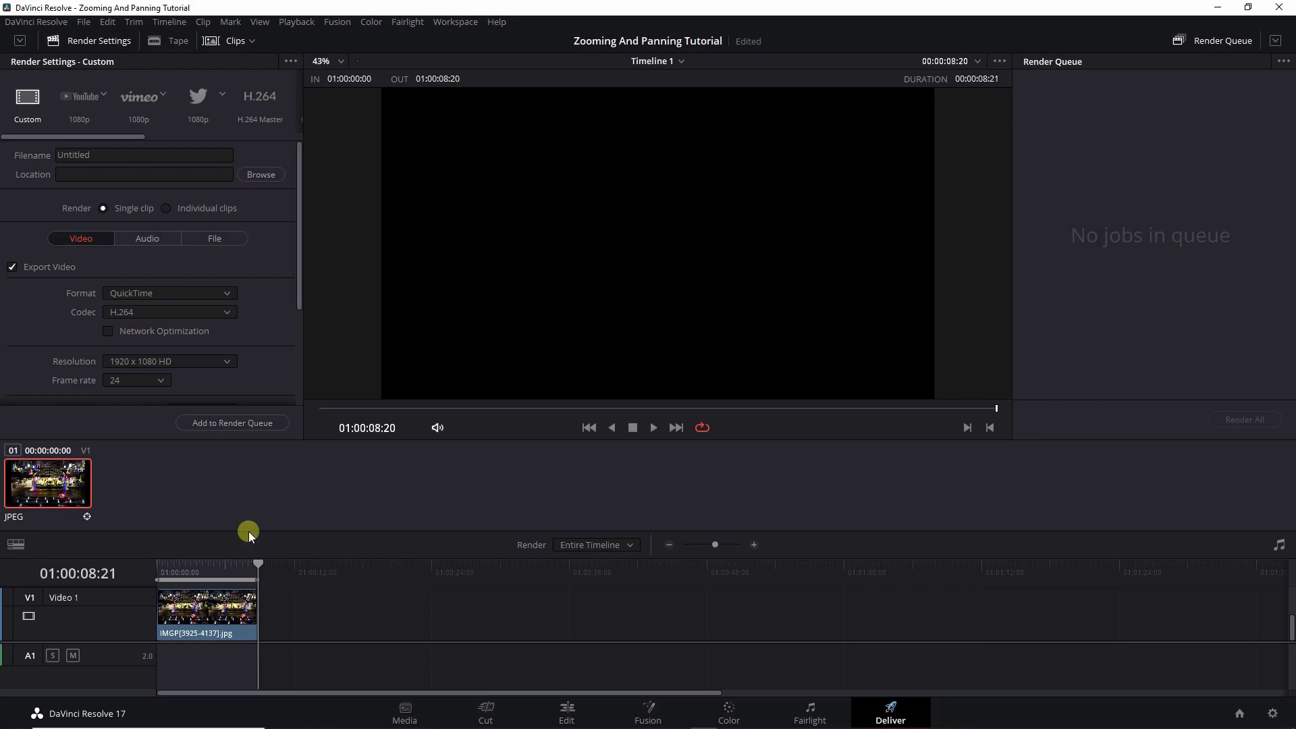
left_click(70, 156)
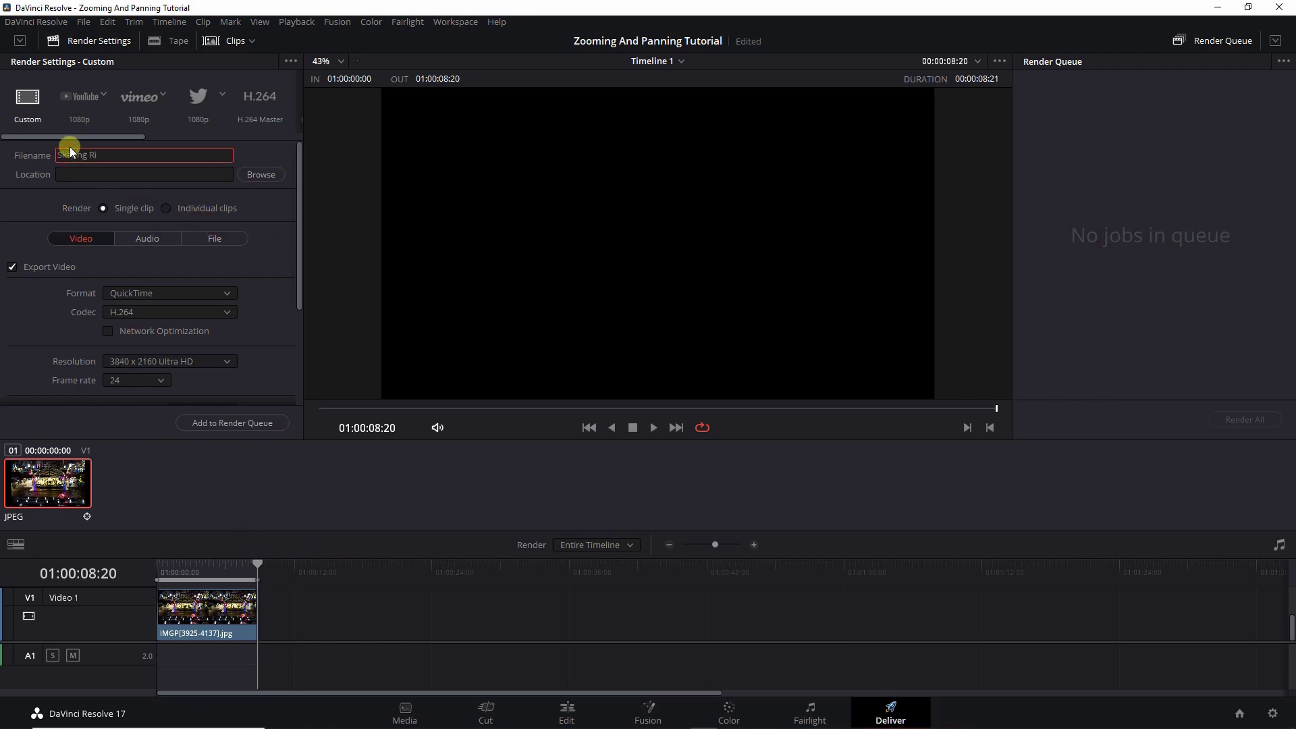
type("Skating Rink 4K")
left_click(268, 175)
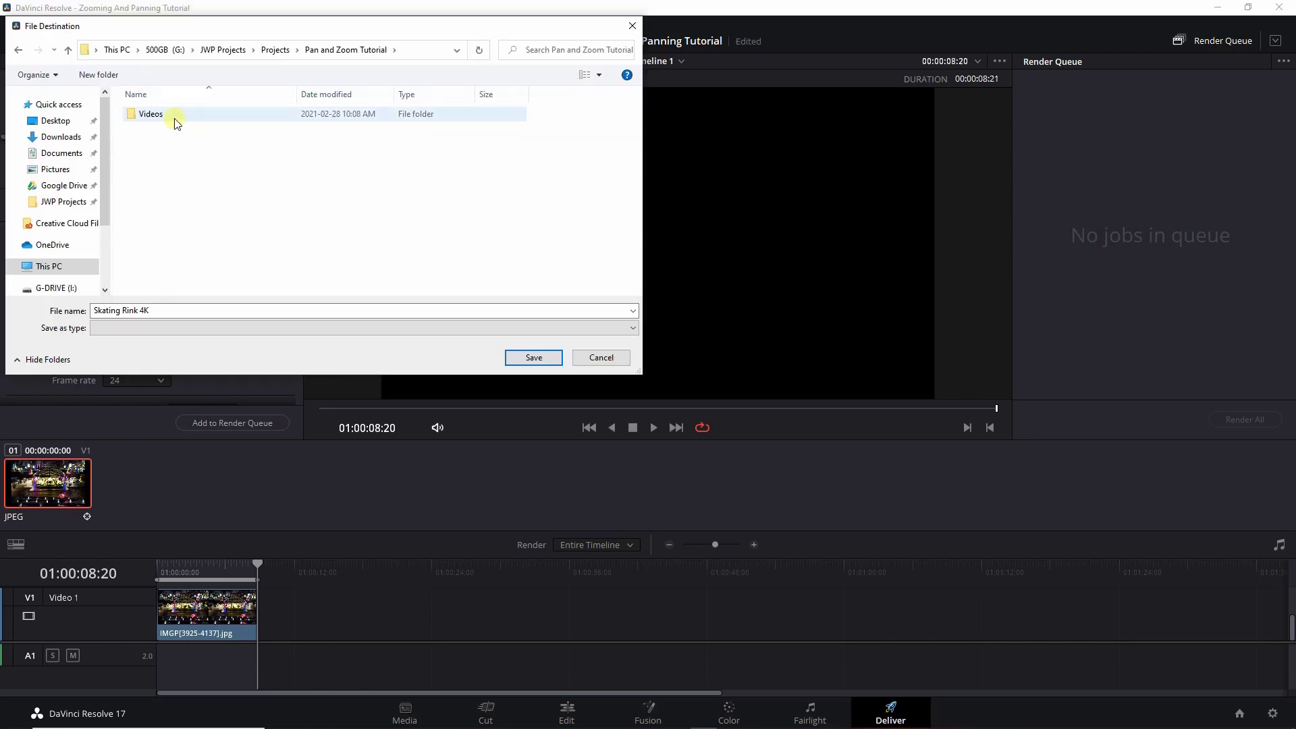
double_click(171, 117)
double_click(160, 118)
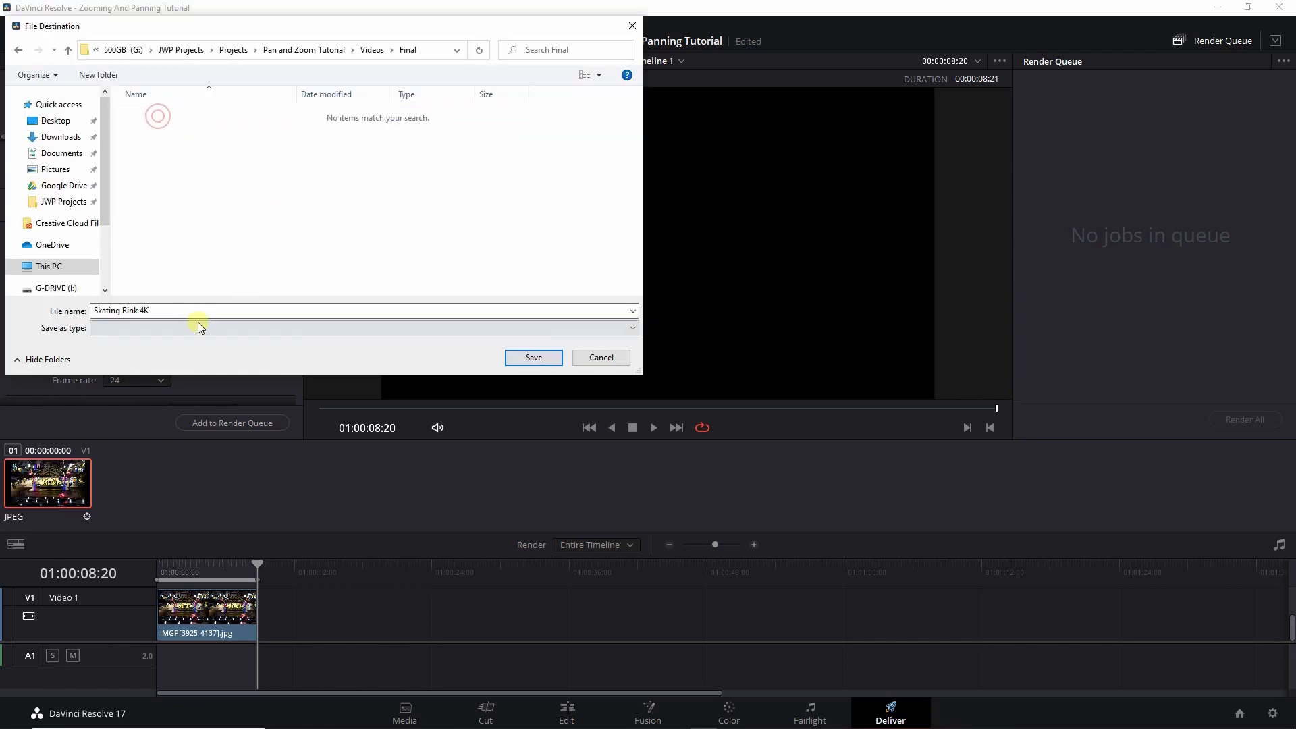
left_click(140, 307)
left_click(522, 360)
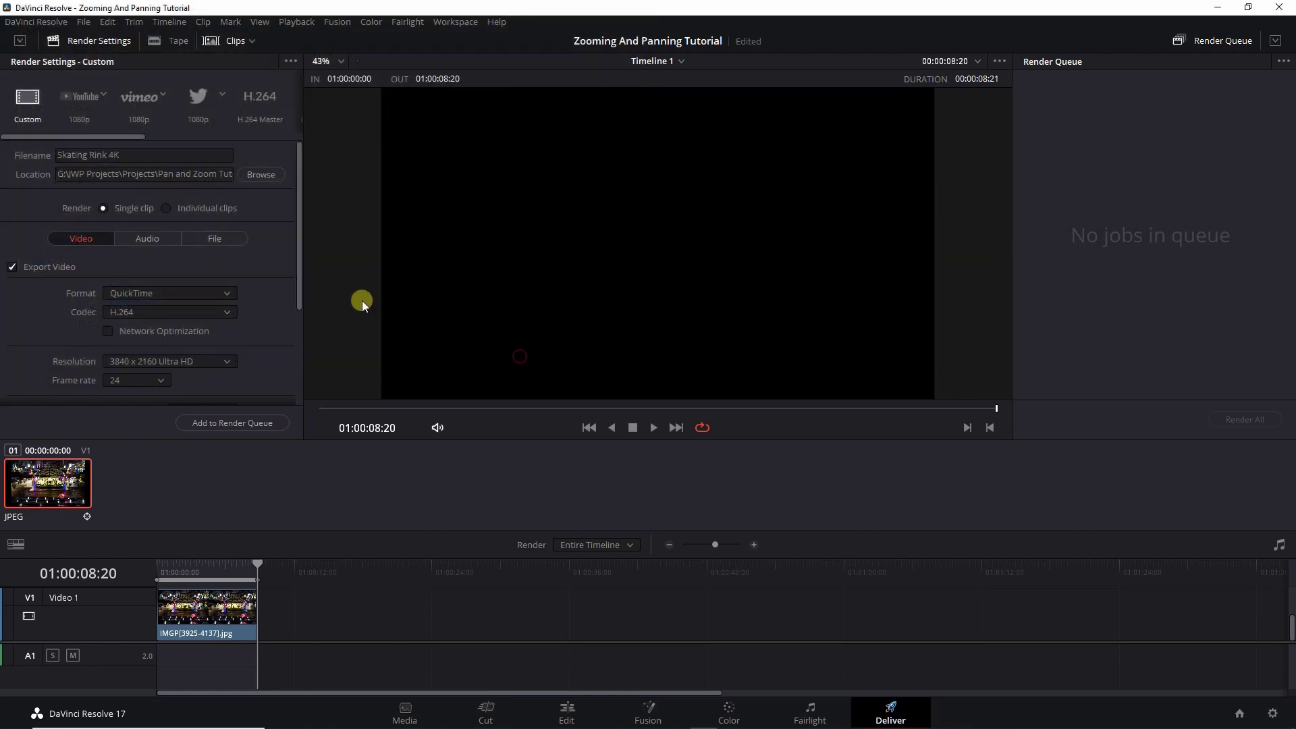
Keep the 3840 x 2160 Ultra HD resolution and add the job to the Render Queue
scroll(291, 283, "down", 2)
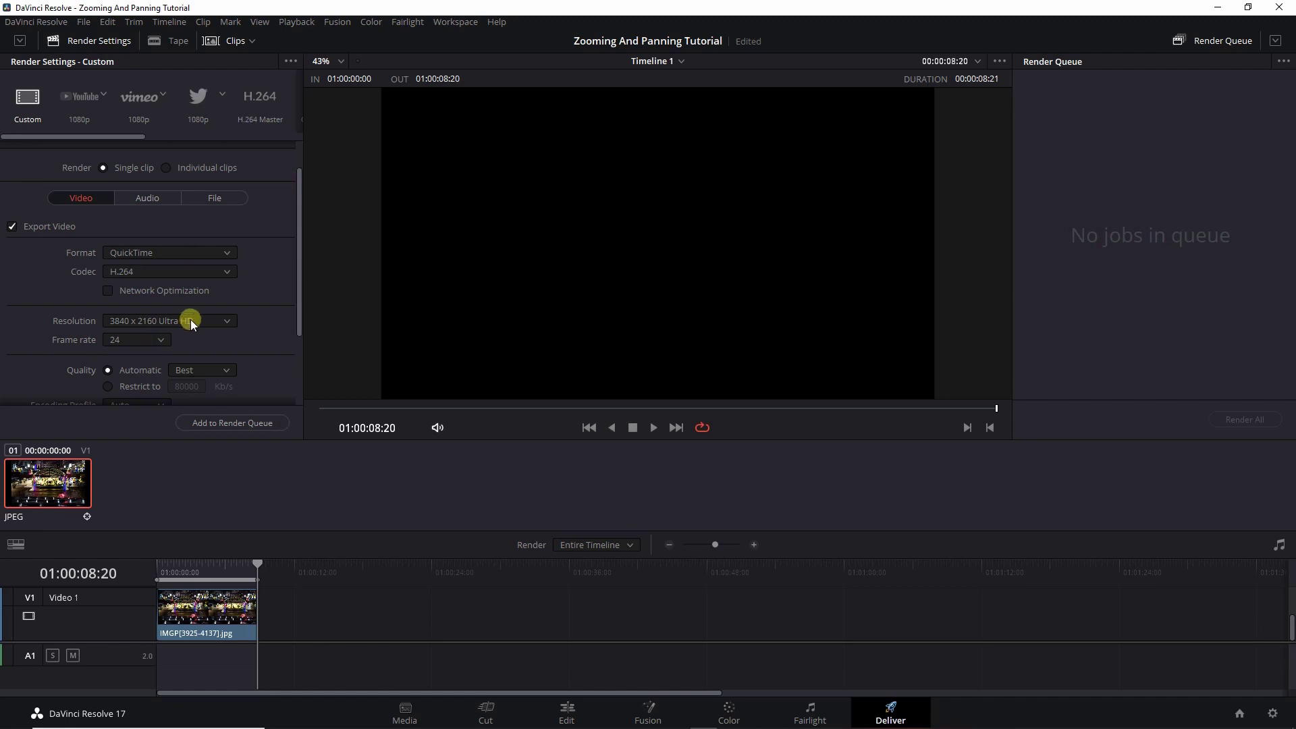
left_click(228, 321)
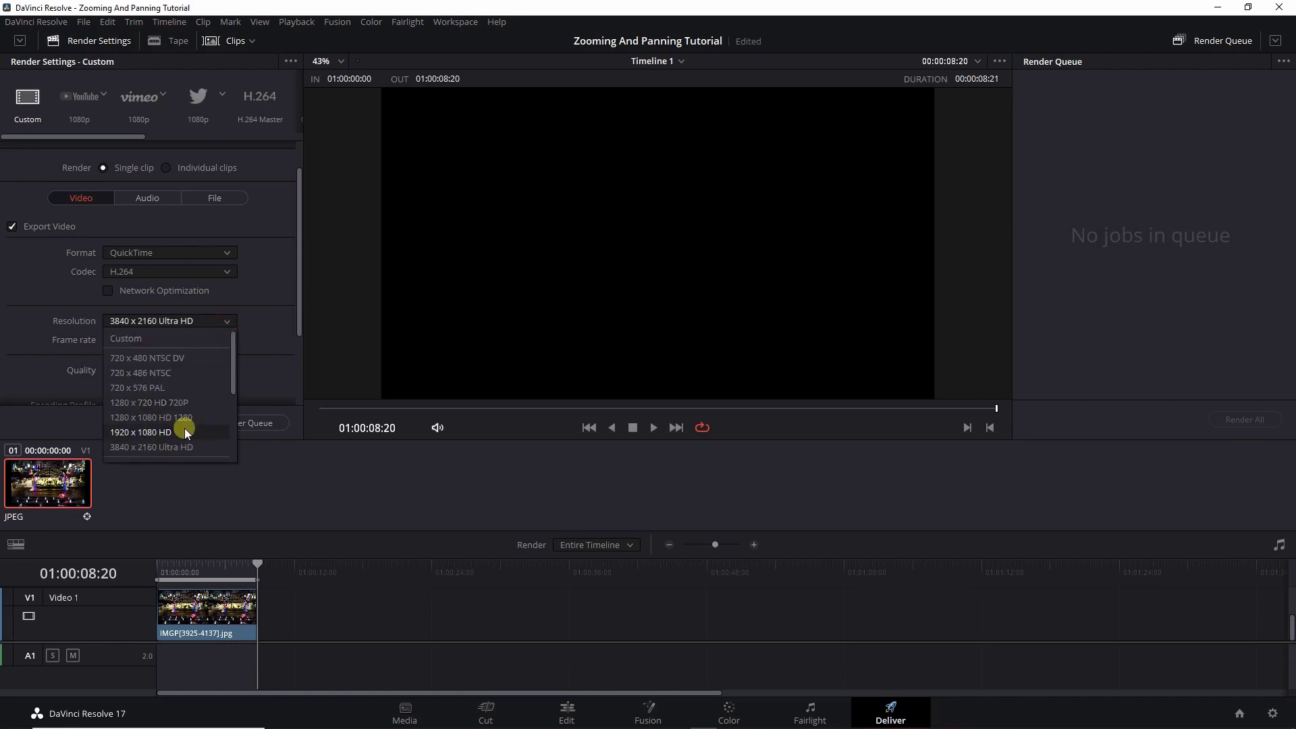
left_click(177, 322)
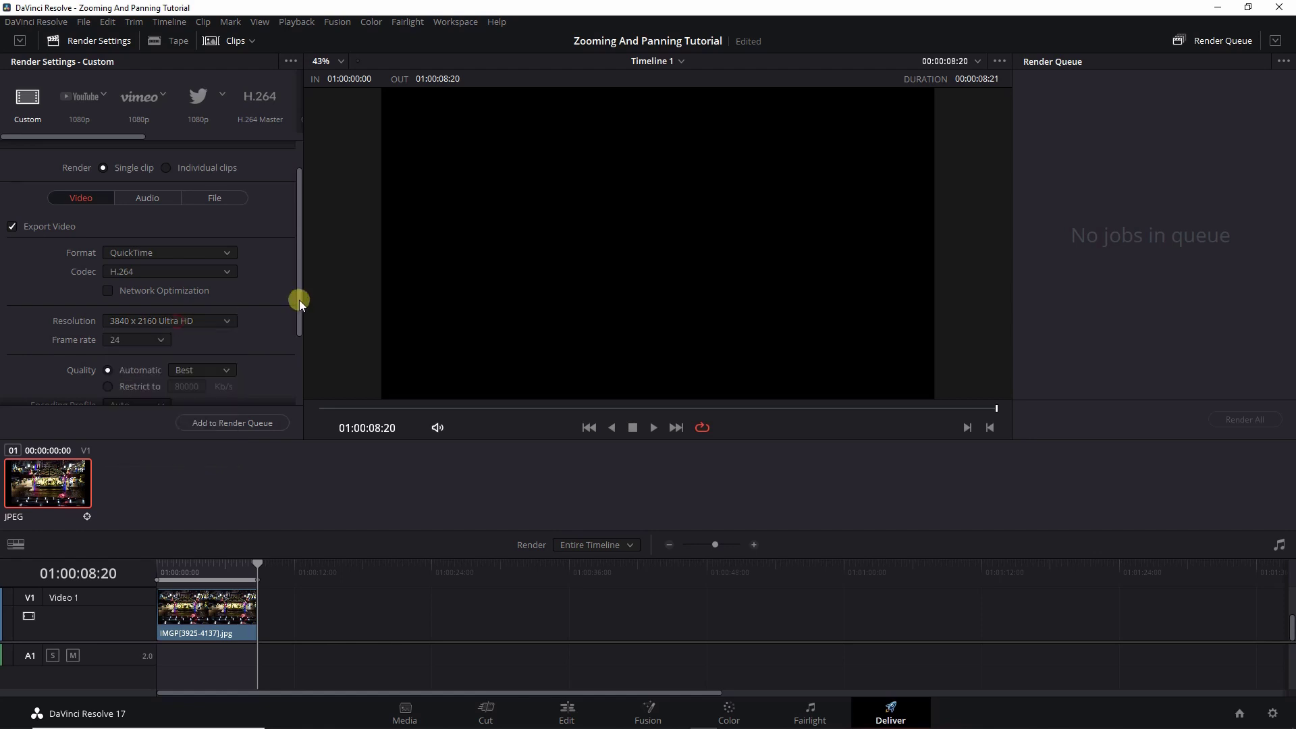
scroll(270, 297, "down", 3)
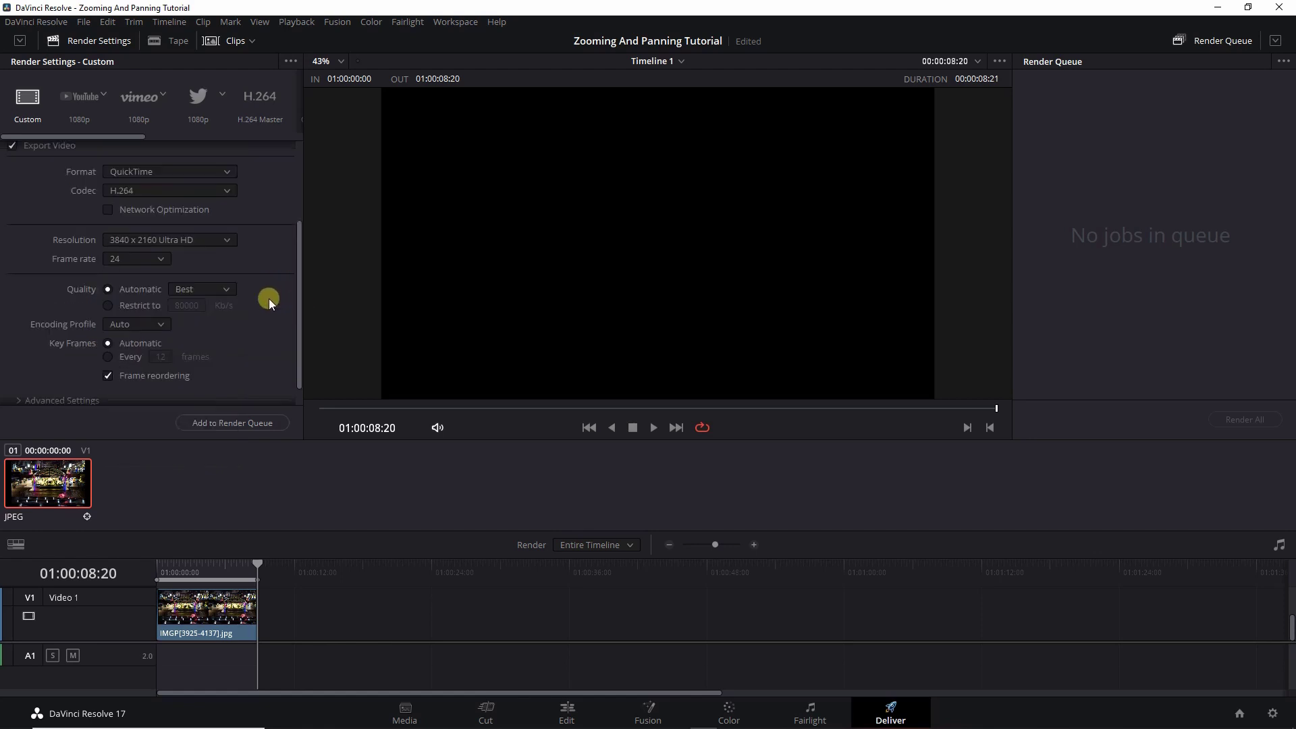
left_click(236, 423)
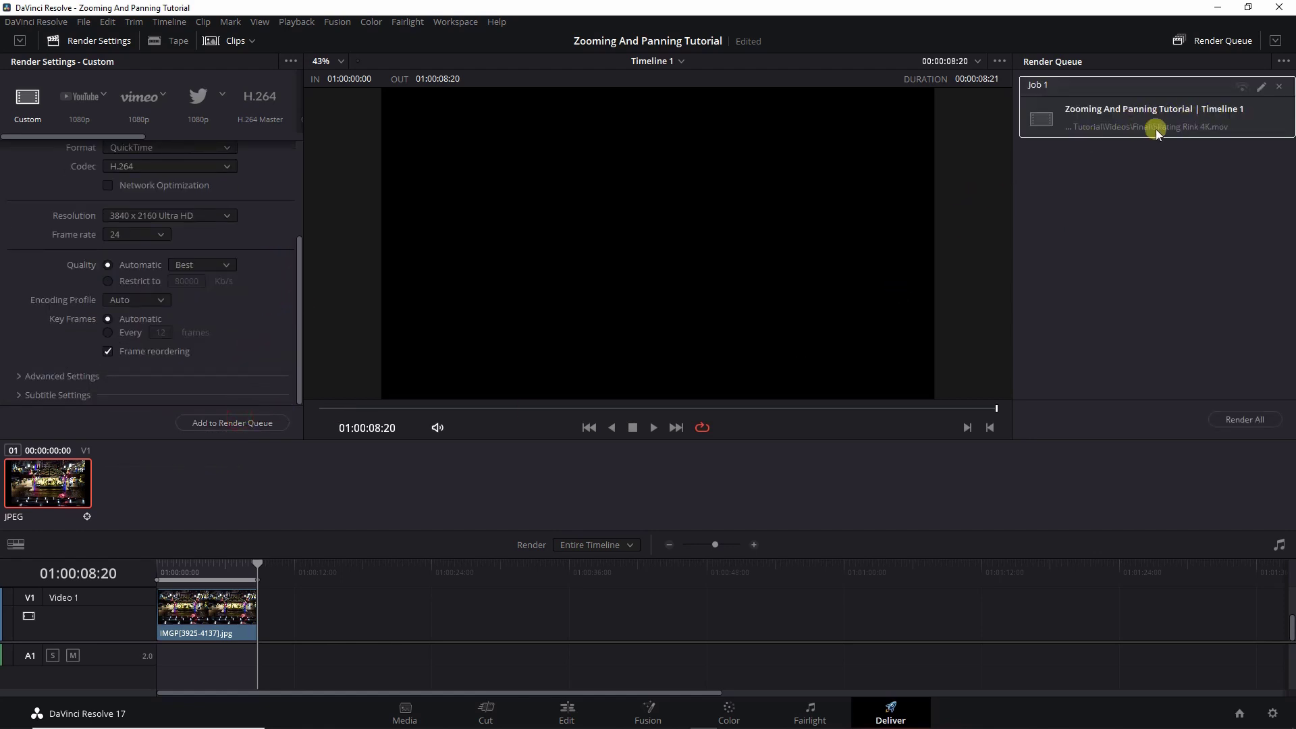
Render All to produce Skating Rink 4K.mov in the Final folder
left_click(1246, 419)
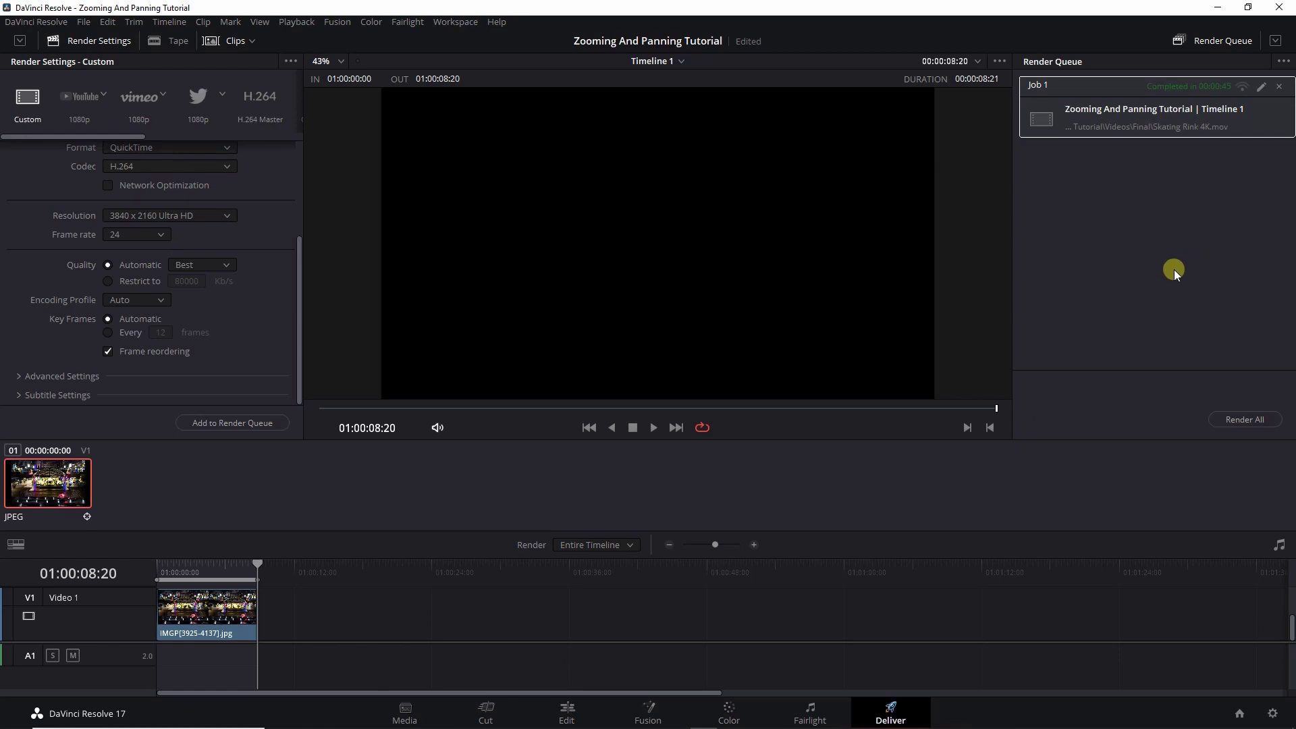
Save the Zooming And Panning Tutorial project and minimize Resolve to the desktop
left_click(82, 23)
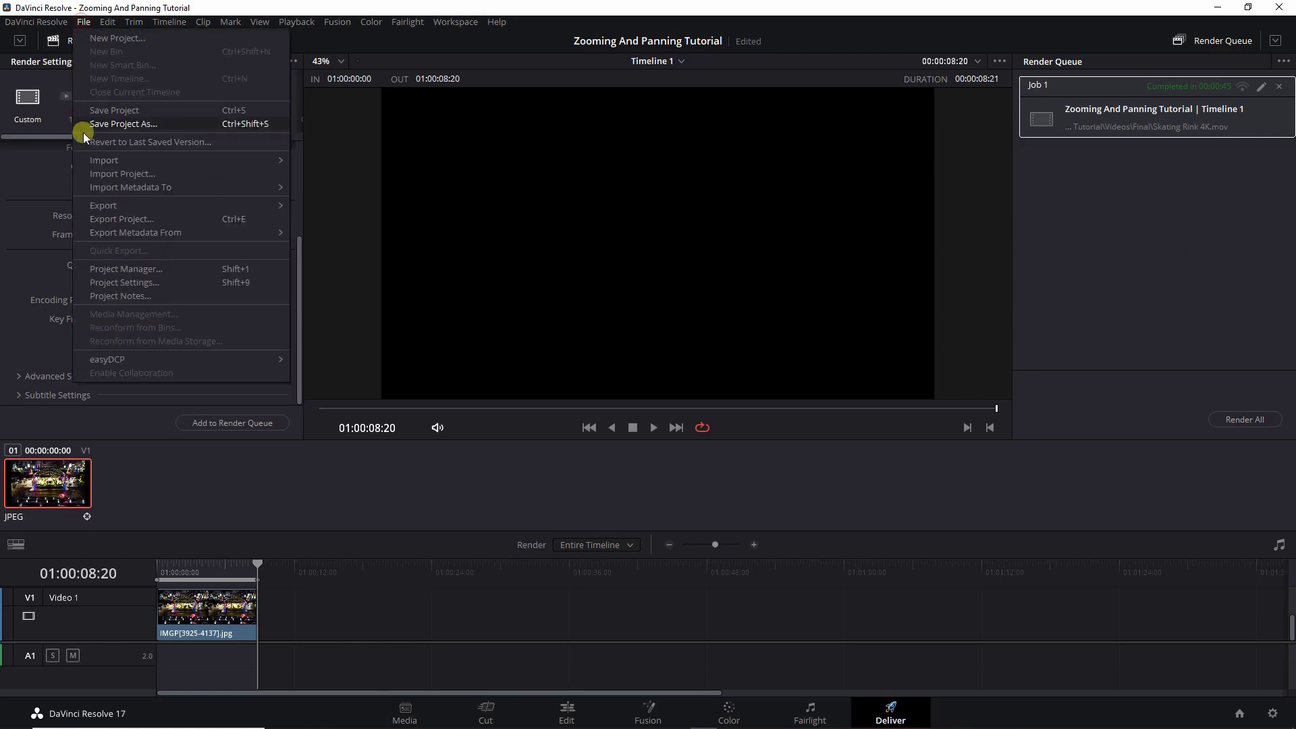
left_click(112, 110)
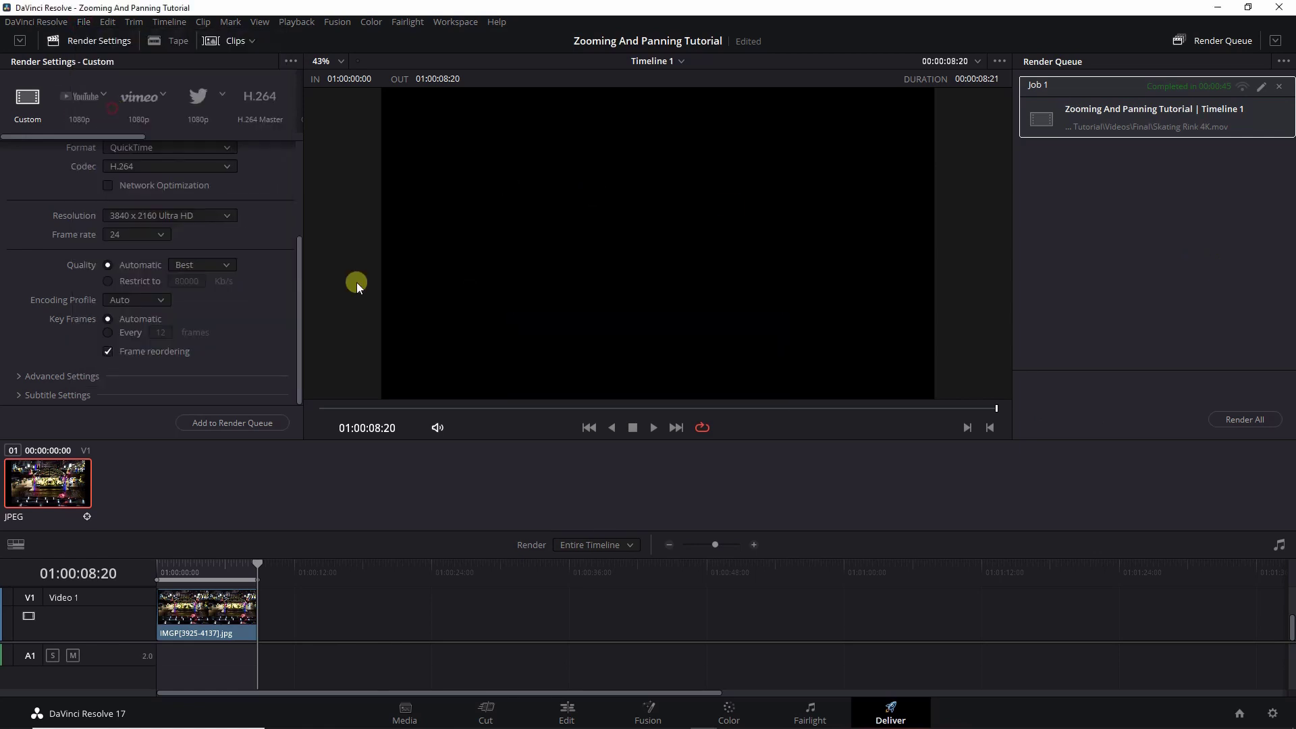
left_click(1217, 8)
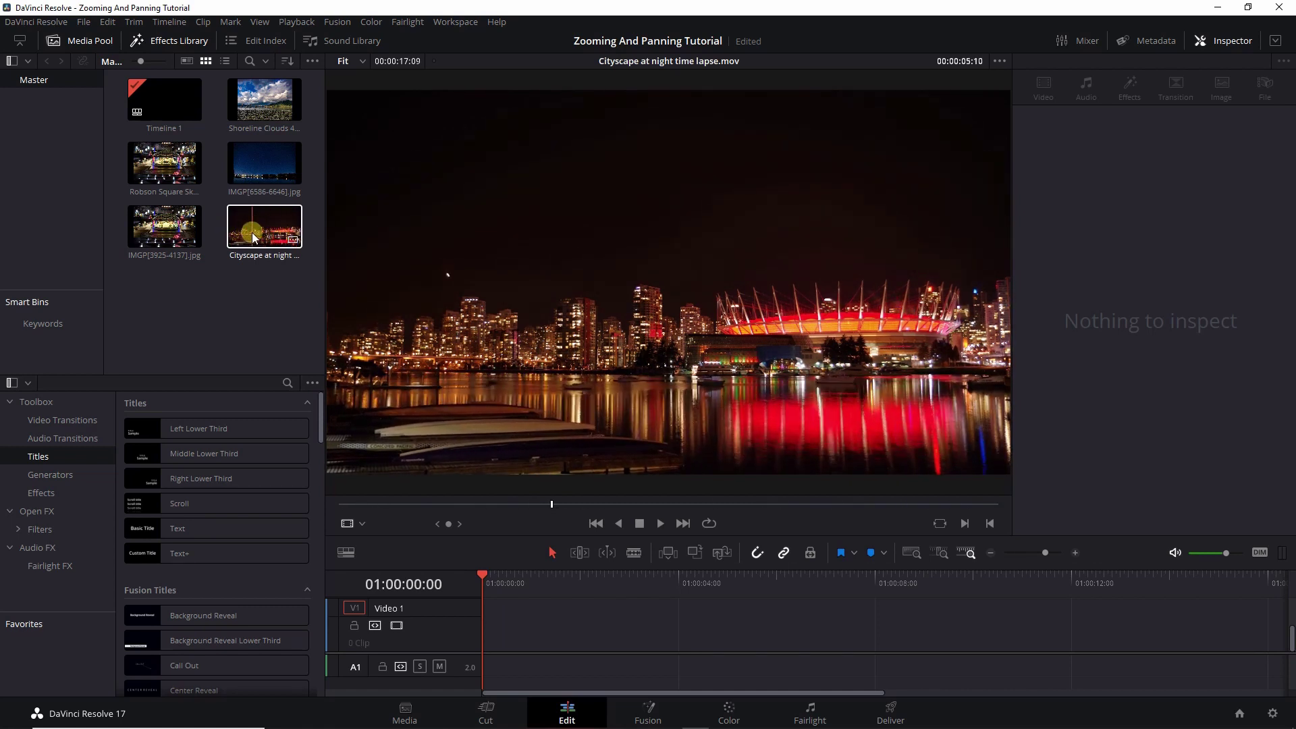
Place the Cityscape at night clip on Video 1, select it, and preview it
left_click_drag(252, 232, 497, 625)
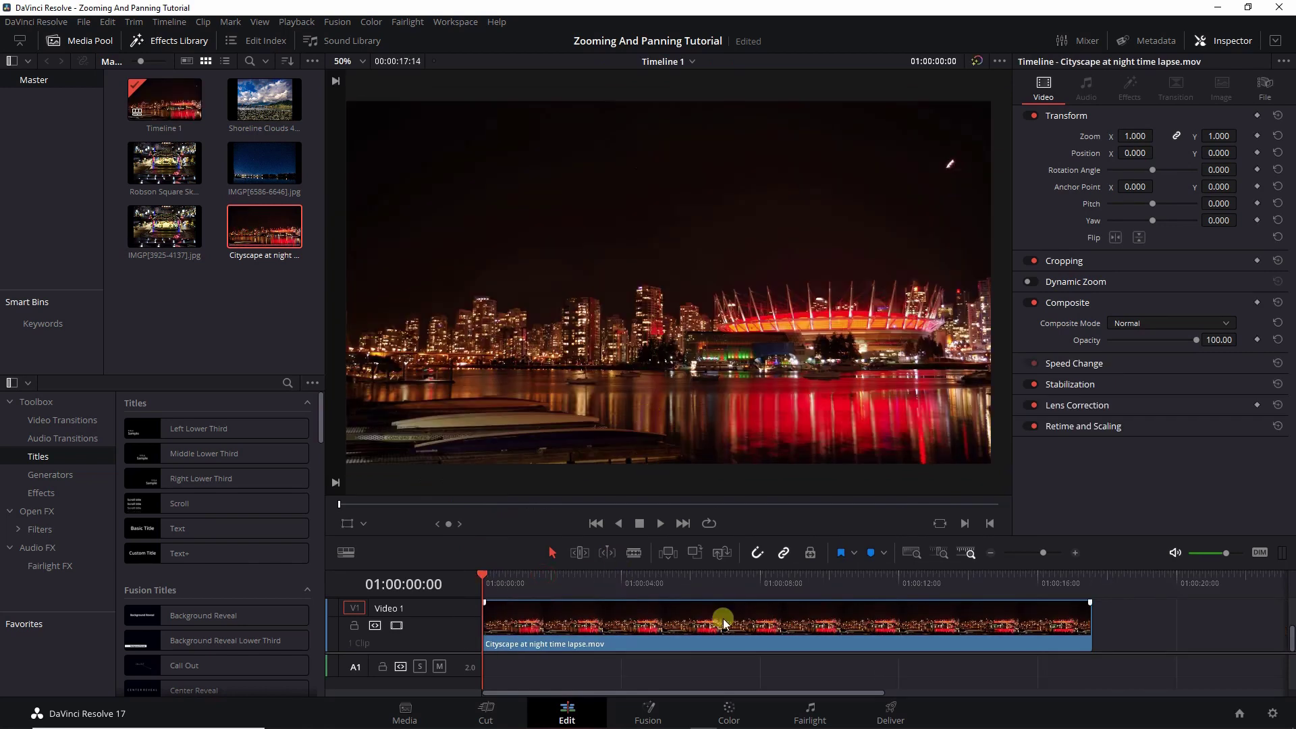
left_click(749, 636)
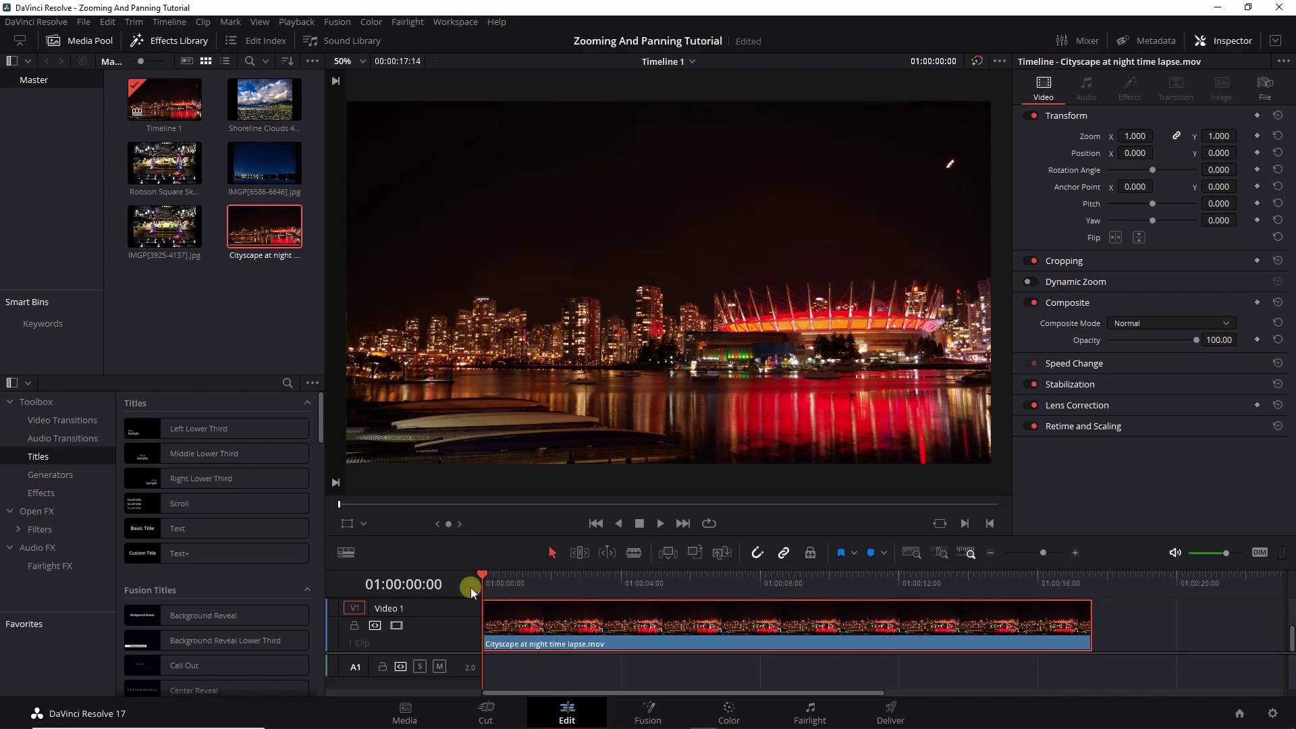
left_click_drag(483, 568, 495, 623)
Keyframe the first frame at Zoom 1.320 and Position 194/166, then move to about 11 seconds
left_click(1256, 136)
left_click(1257, 153)
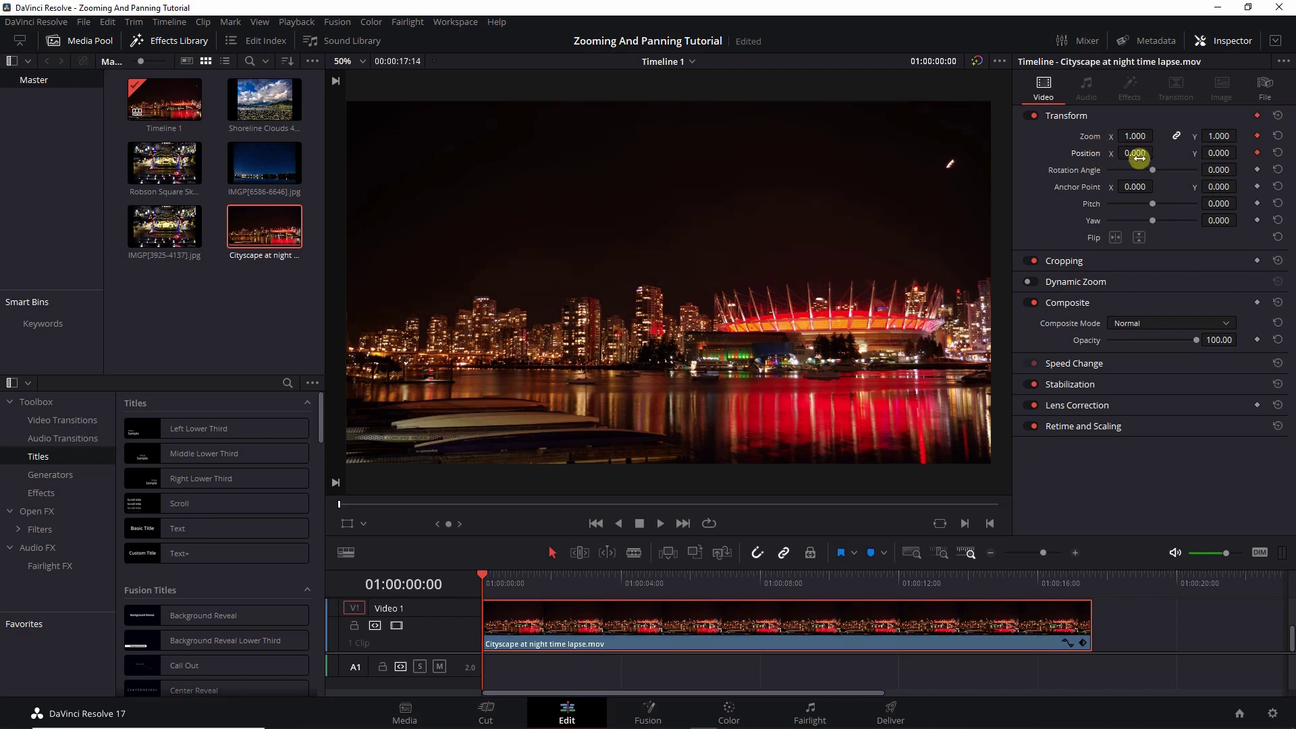
left_click_drag(1139, 156, 1264, 182)
mouse_move(1137, 135)
left_mouse_down()
mouse_move(1169, 136)
mouse_move(1144, 136)
left_mouse_up()
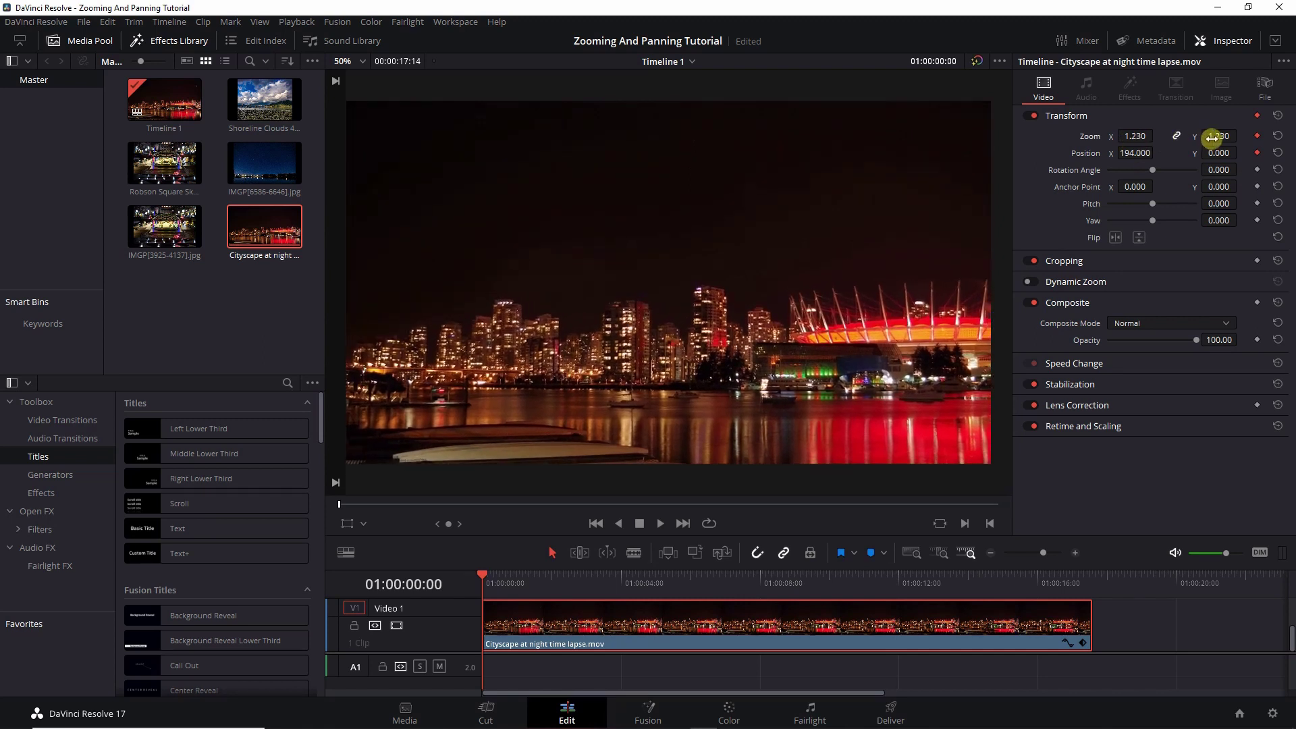
left_click_drag(1219, 155, 658, 376)
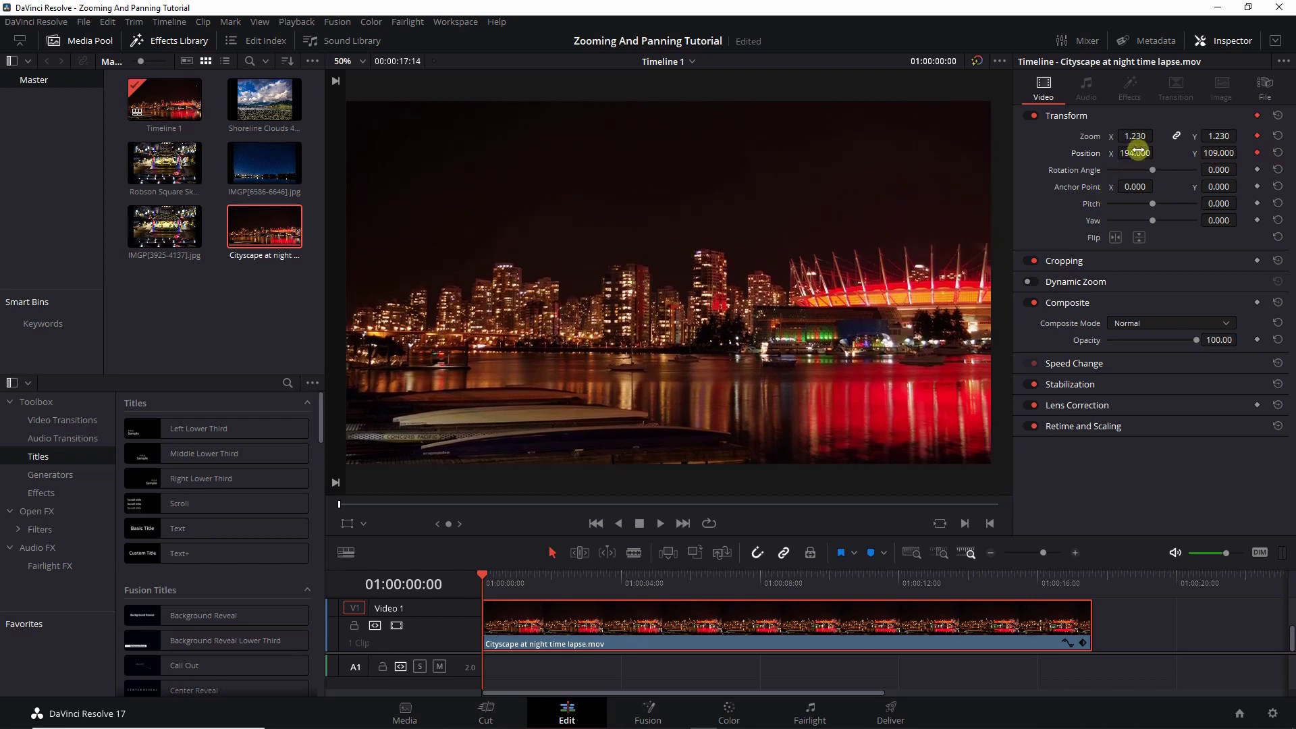
left_click_drag(1136, 137, 1136, 137)
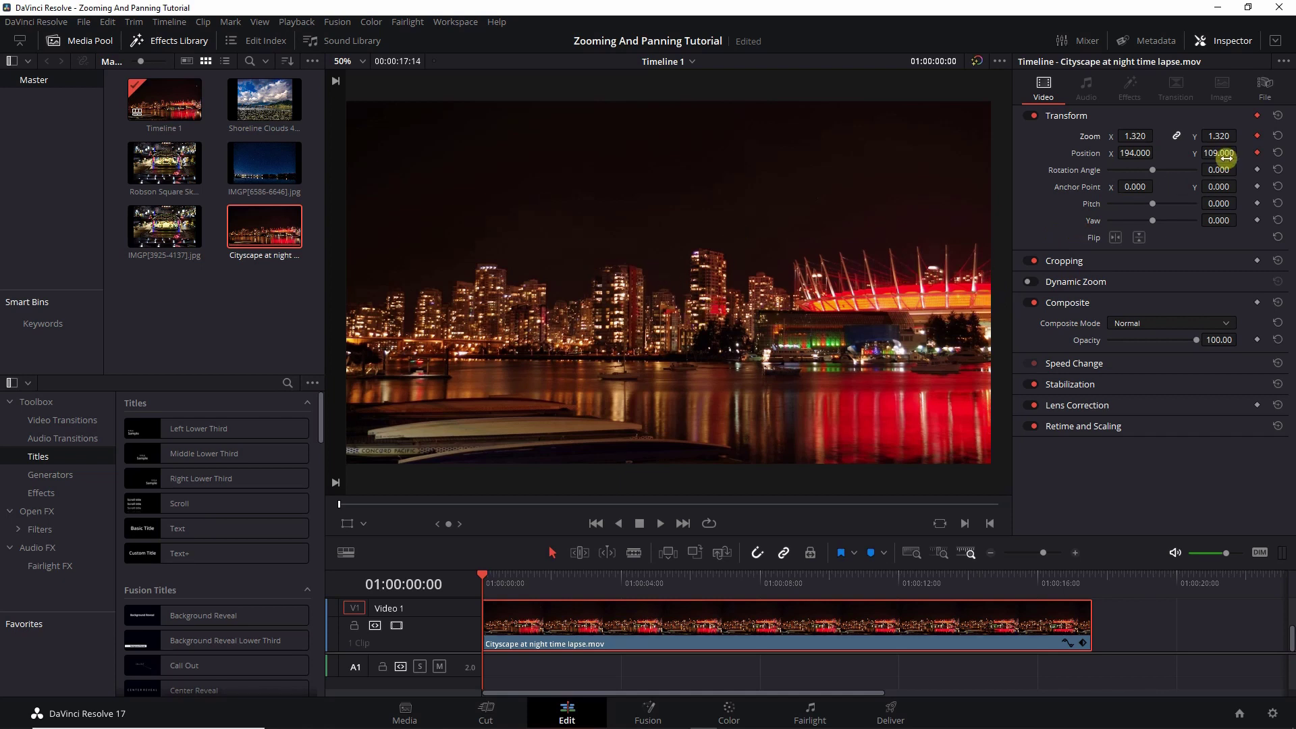
left_click_drag(1226, 158, 632, 377)
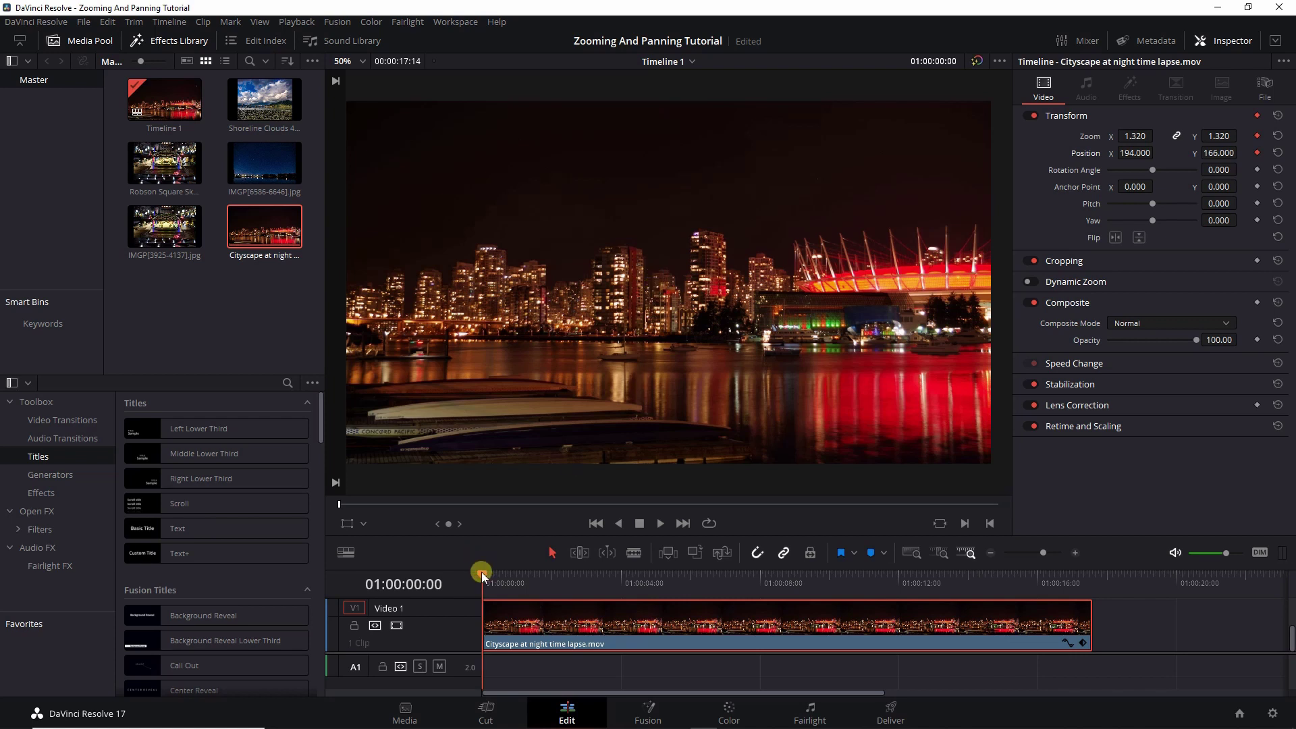
left_click_drag(492, 574, 897, 568)
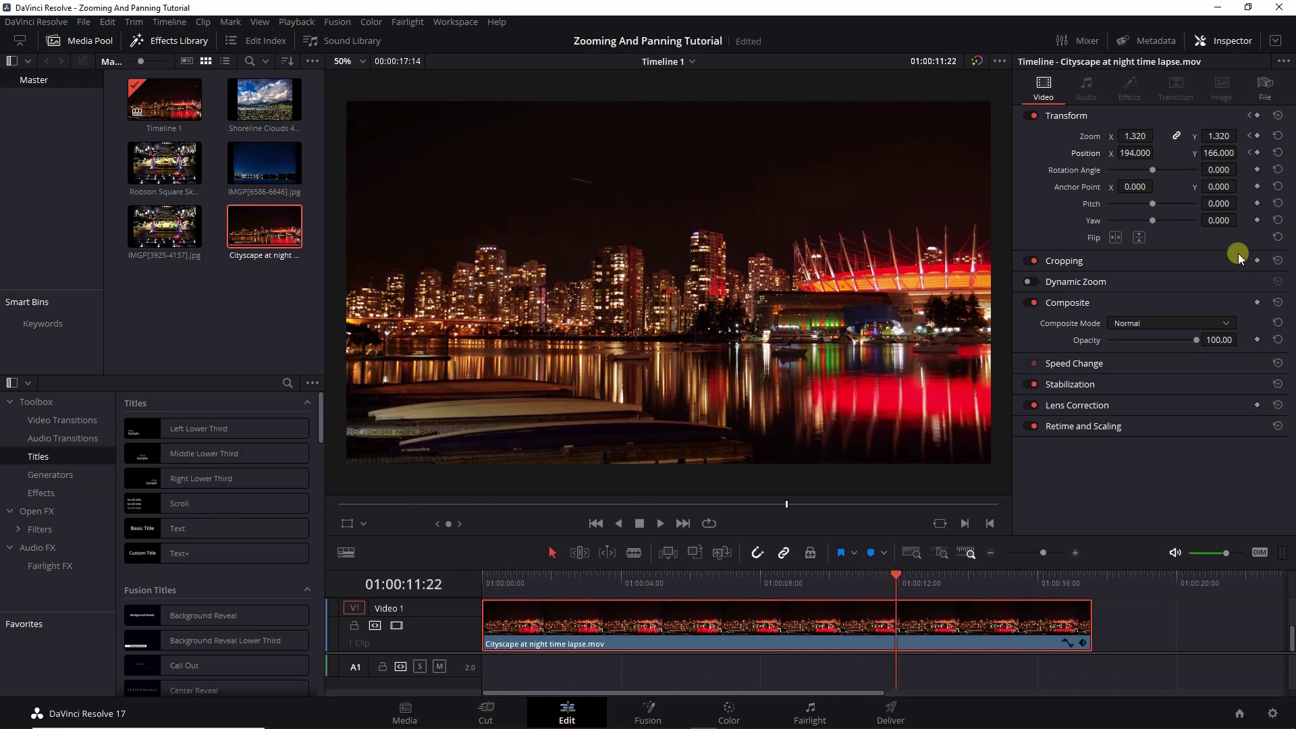
Keyframe Zoom 1.000 and Position 0/0 near 11 seconds, then return the playhead to the start
left_click(1257, 136)
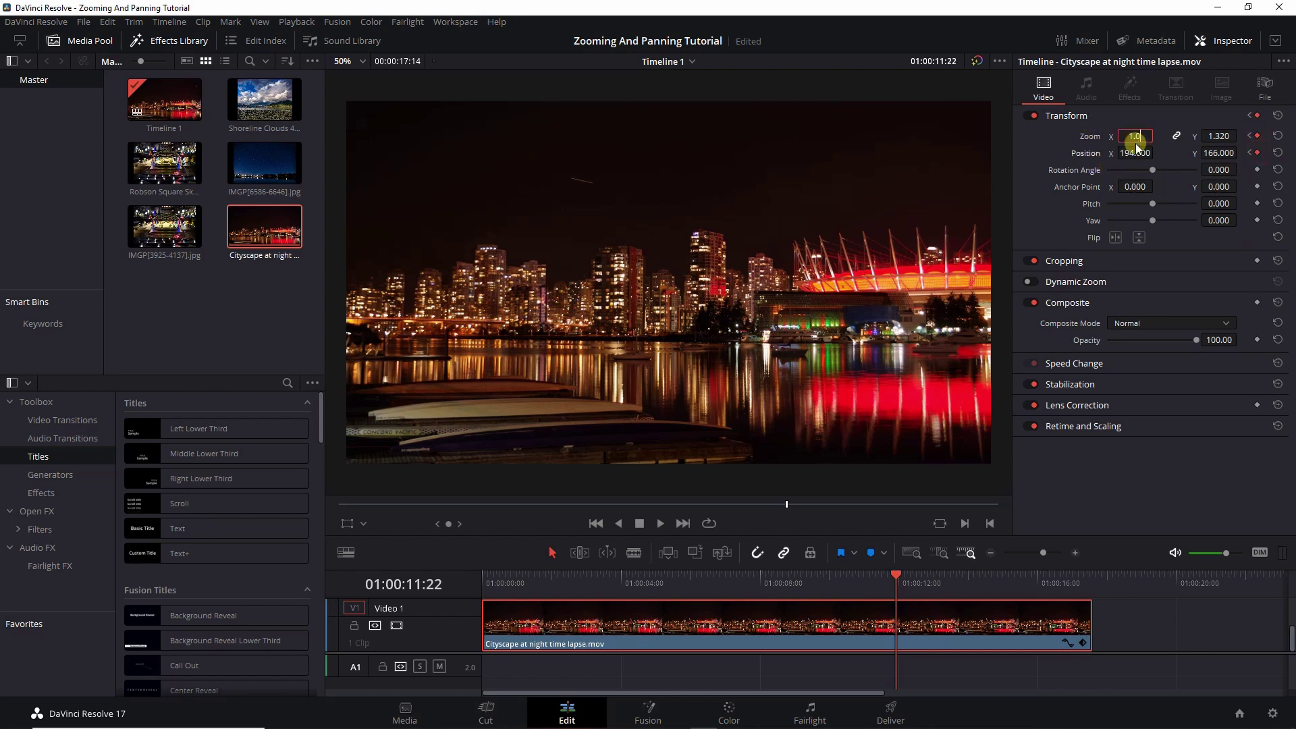
left_click(1218, 135)
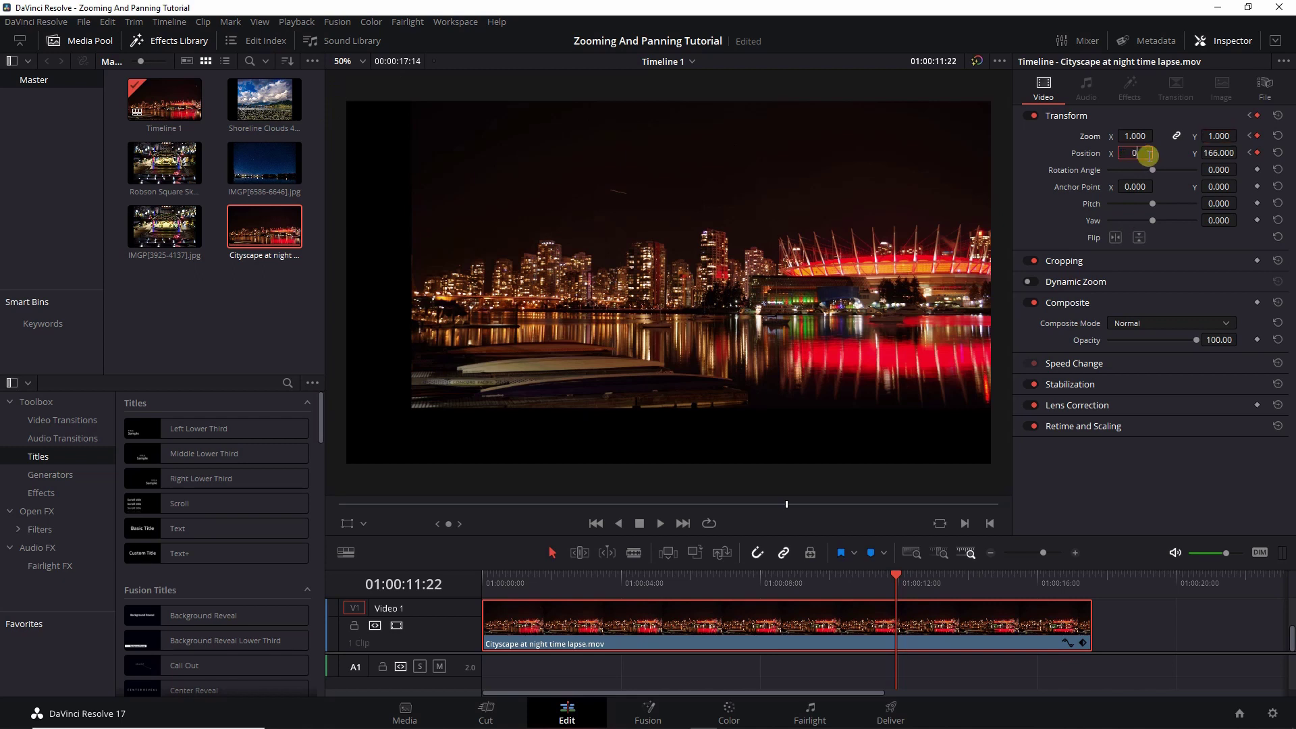
left_click(1218, 152)
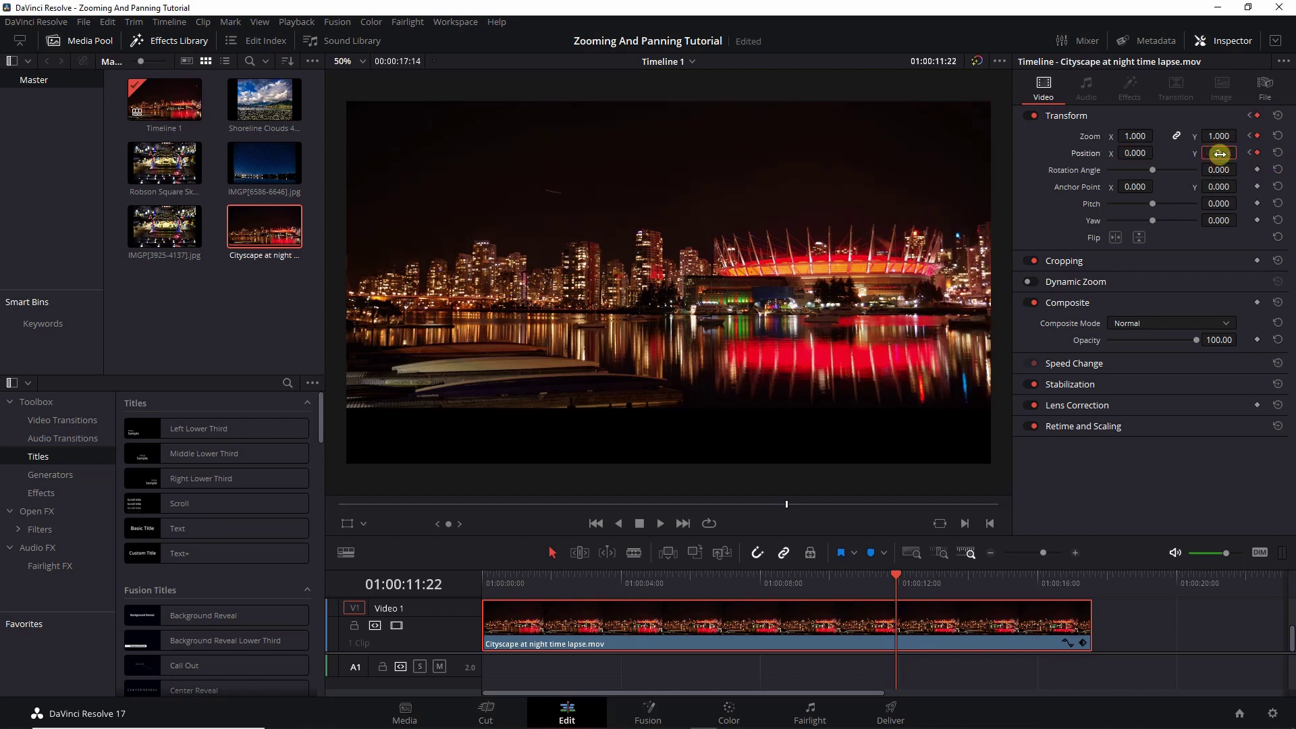
type("0")
key("Return")
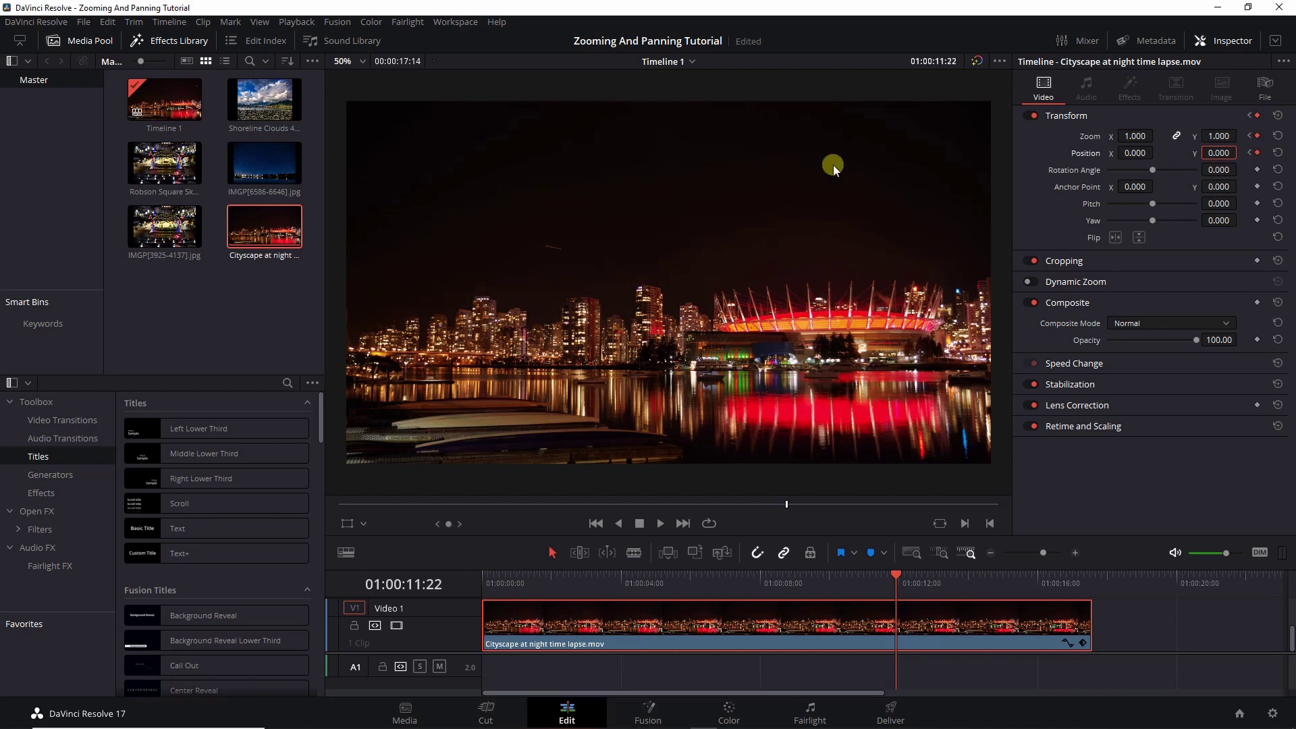
left_click_drag(897, 575, 492, 638)
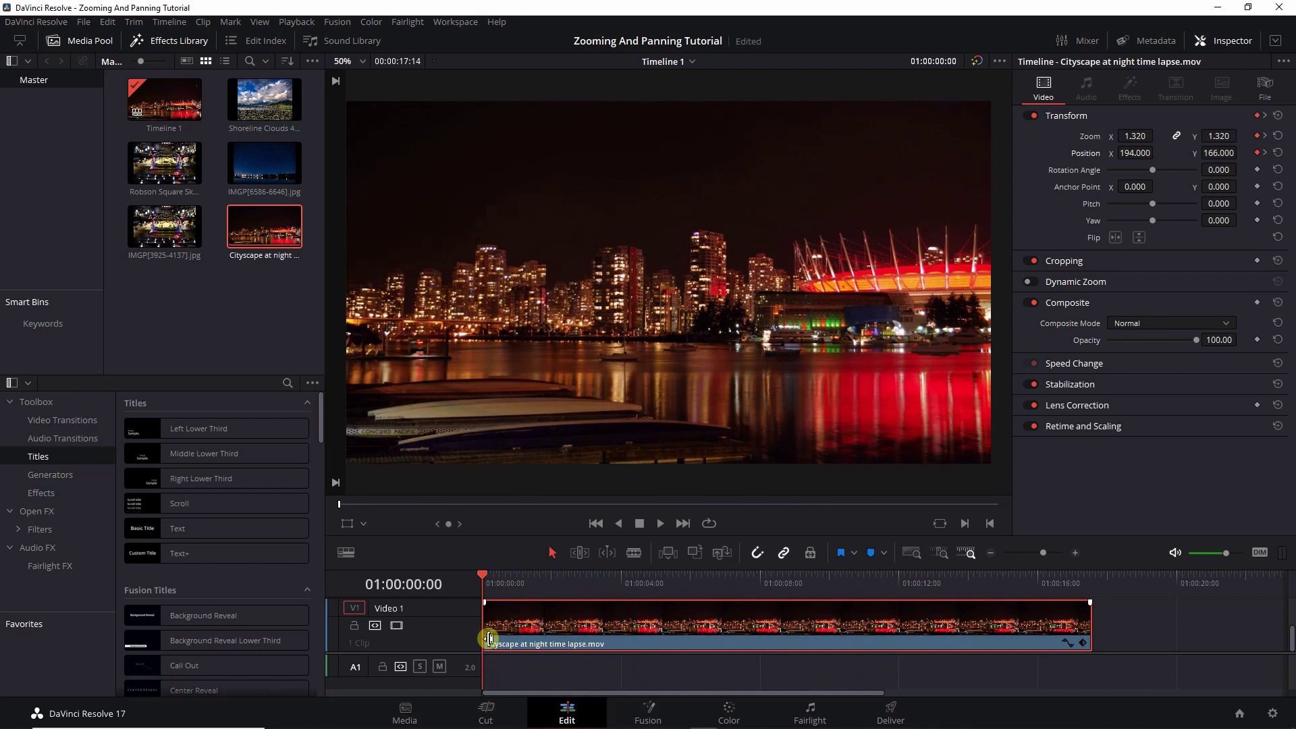
left_click(660, 523)
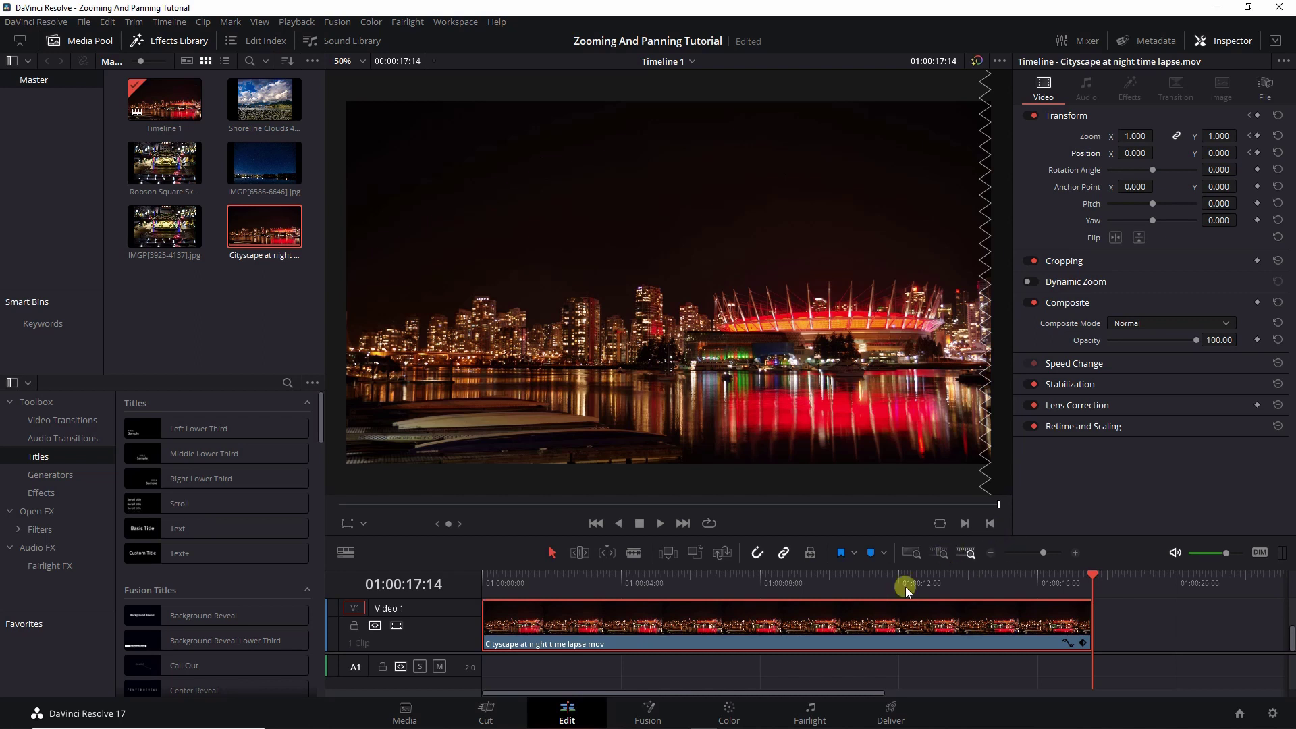
Reset the clip's Zoom and Position to their defaults at the start of the clip
left_click_drag(1092, 574, 487, 583)
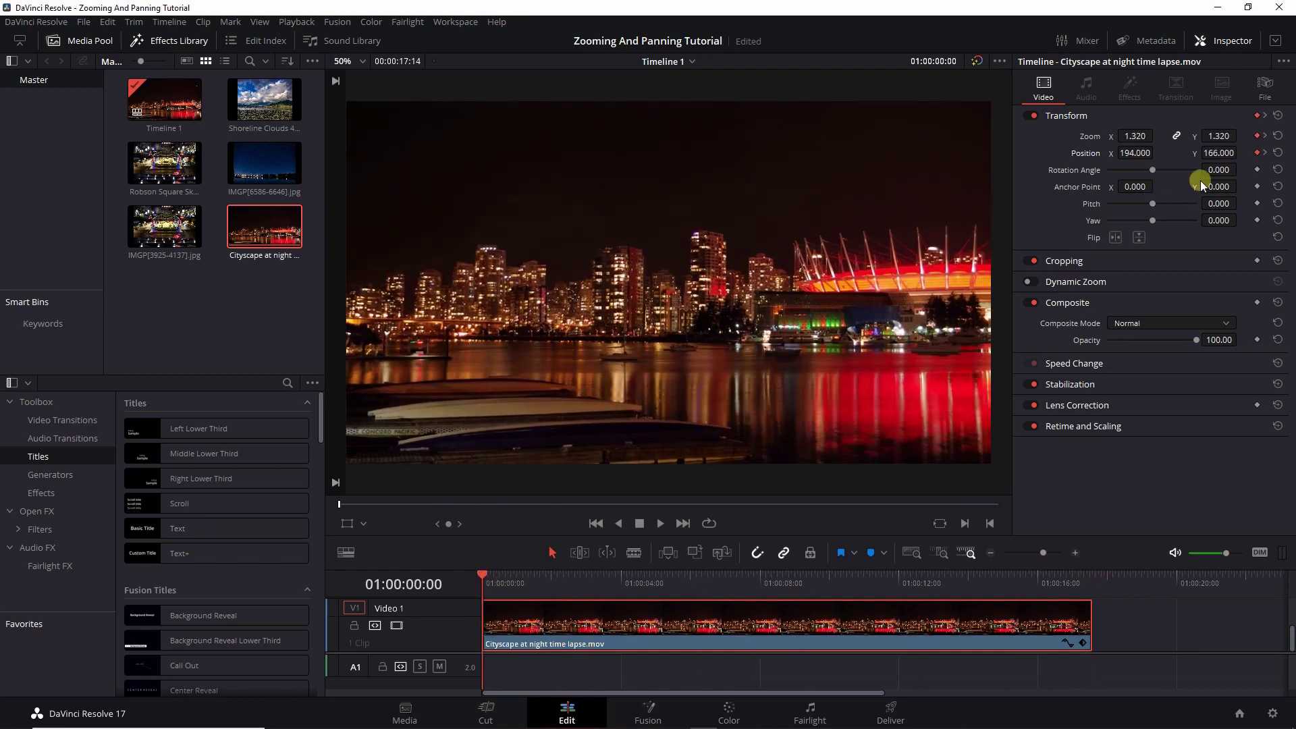
left_click(1278, 135)
left_click(1278, 153)
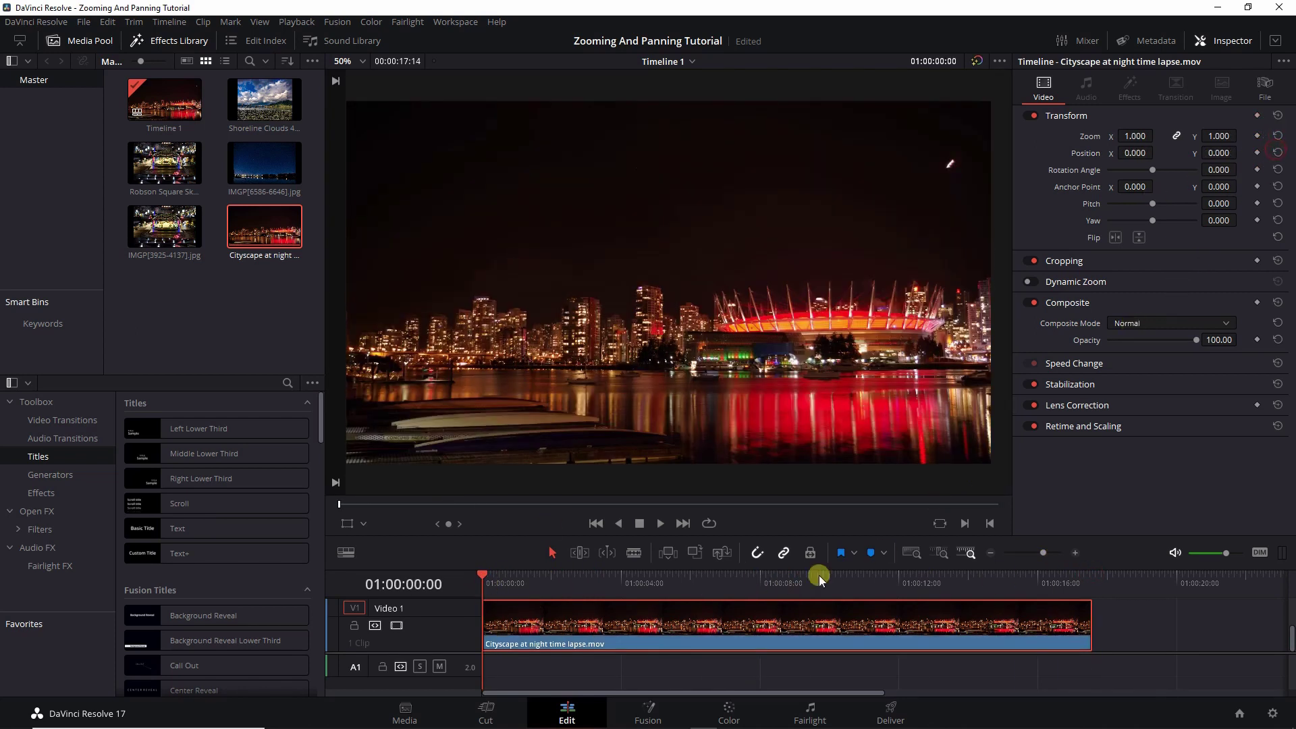
left_click_drag(477, 574, 948, 626)
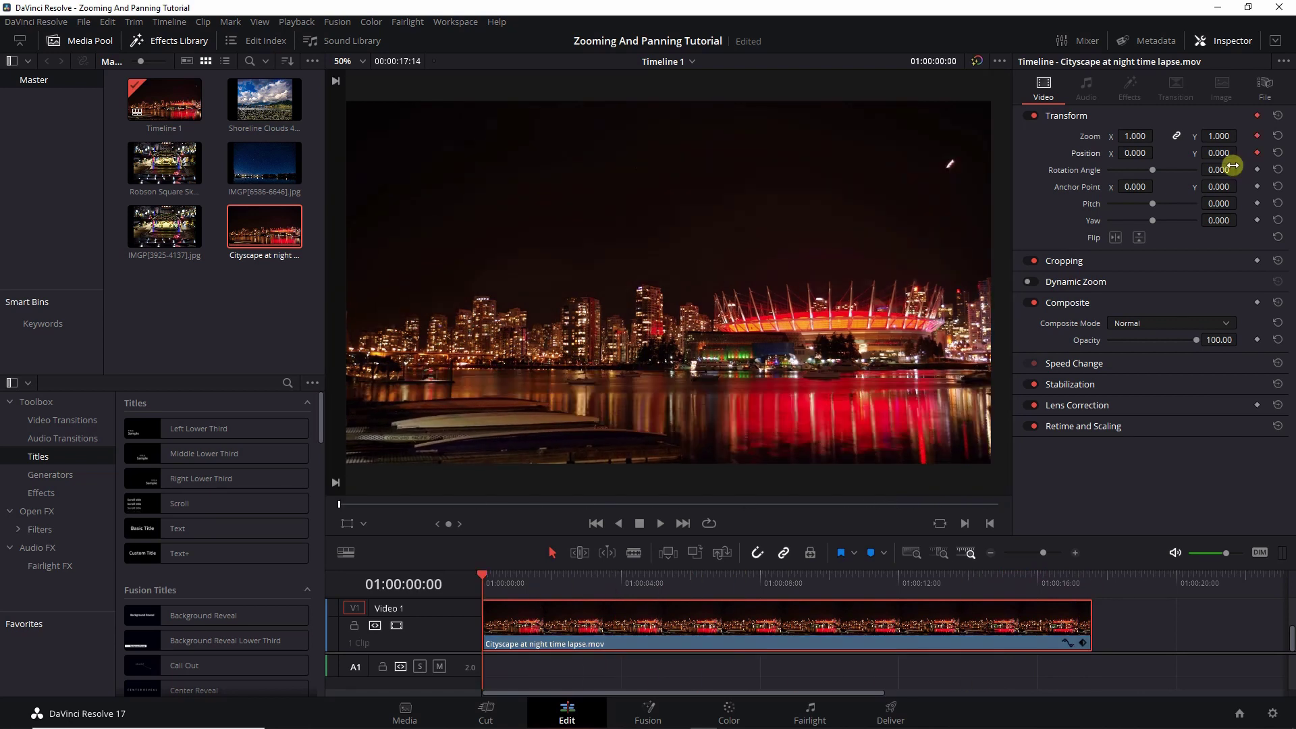
Frame the red stadium at Zoom 1.560, Position -513/213, then move to about 12 seconds
left_click_drag(1134, 140, 781, 379)
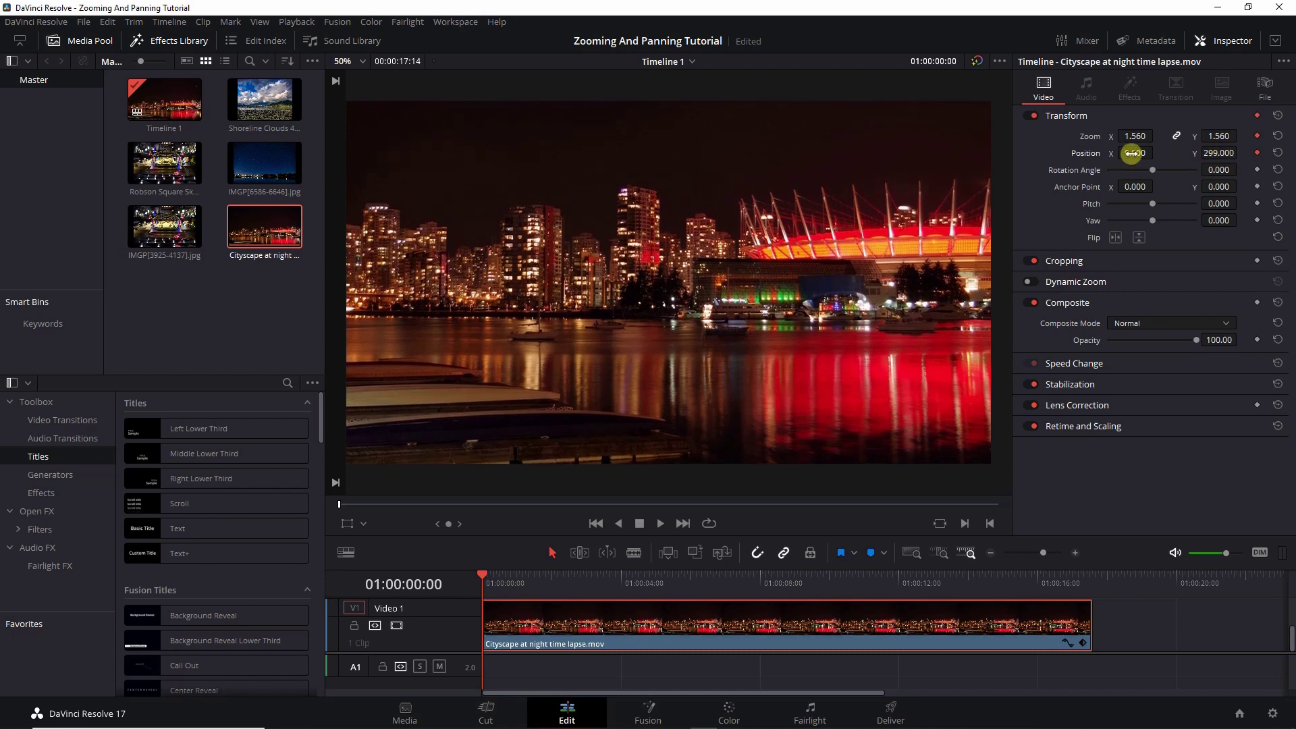
left_click_drag(1131, 154, 785, 220)
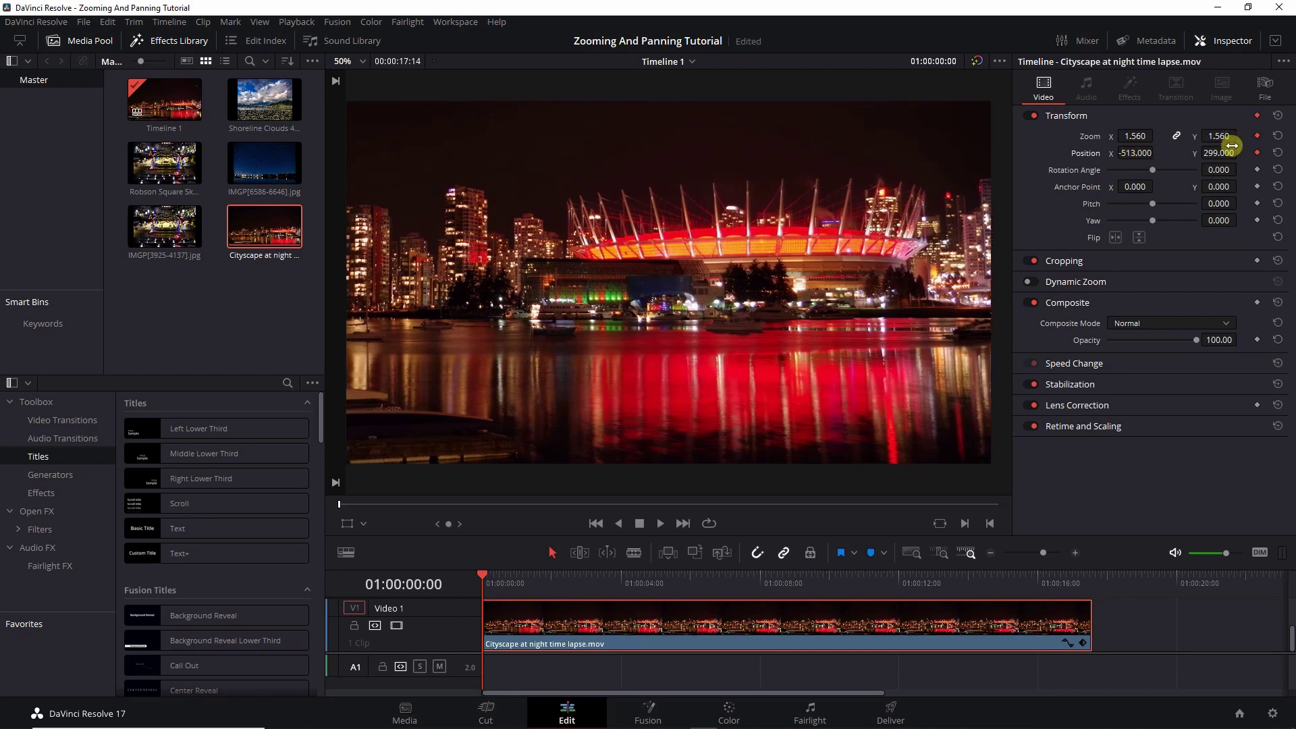
mouse_move(1223, 154)
left_mouse_down()
mouse_move(1151, 174)
mouse_move(1165, 186)
mouse_move(1234, 153)
left_mouse_up()
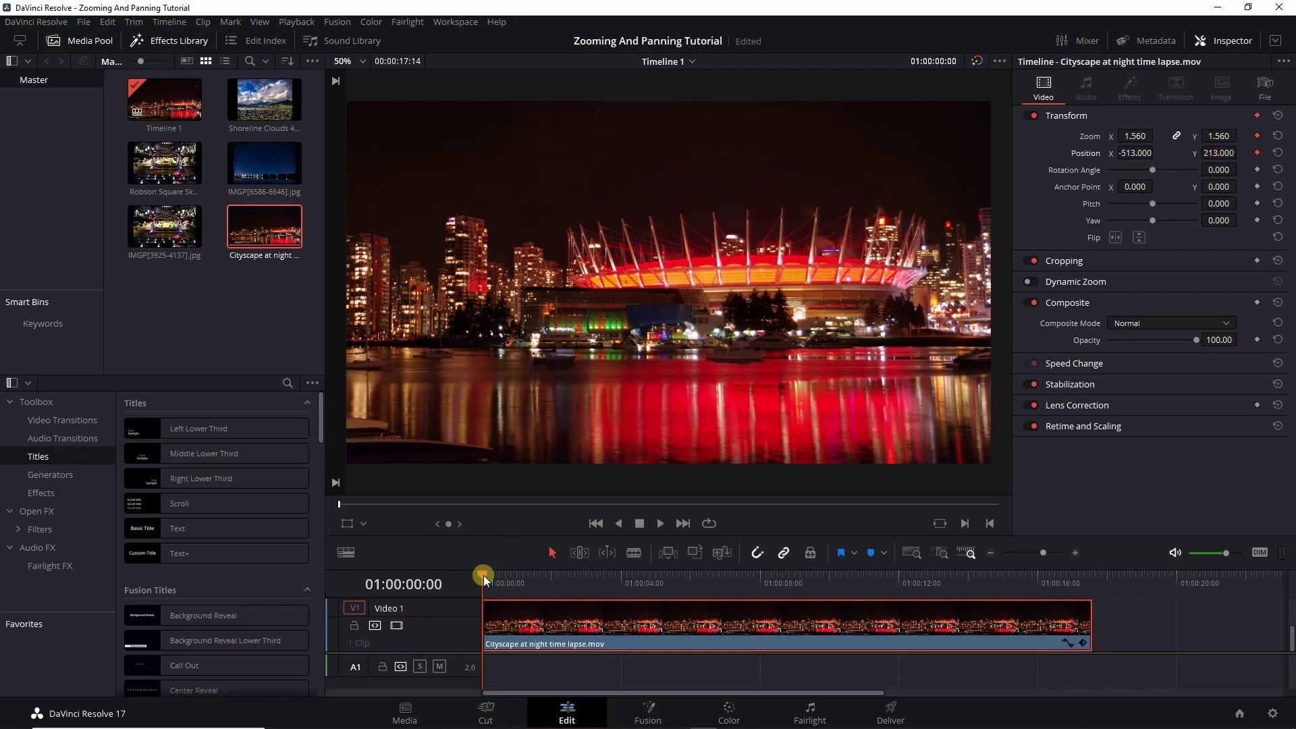
left_click_drag(483, 575, 905, 590)
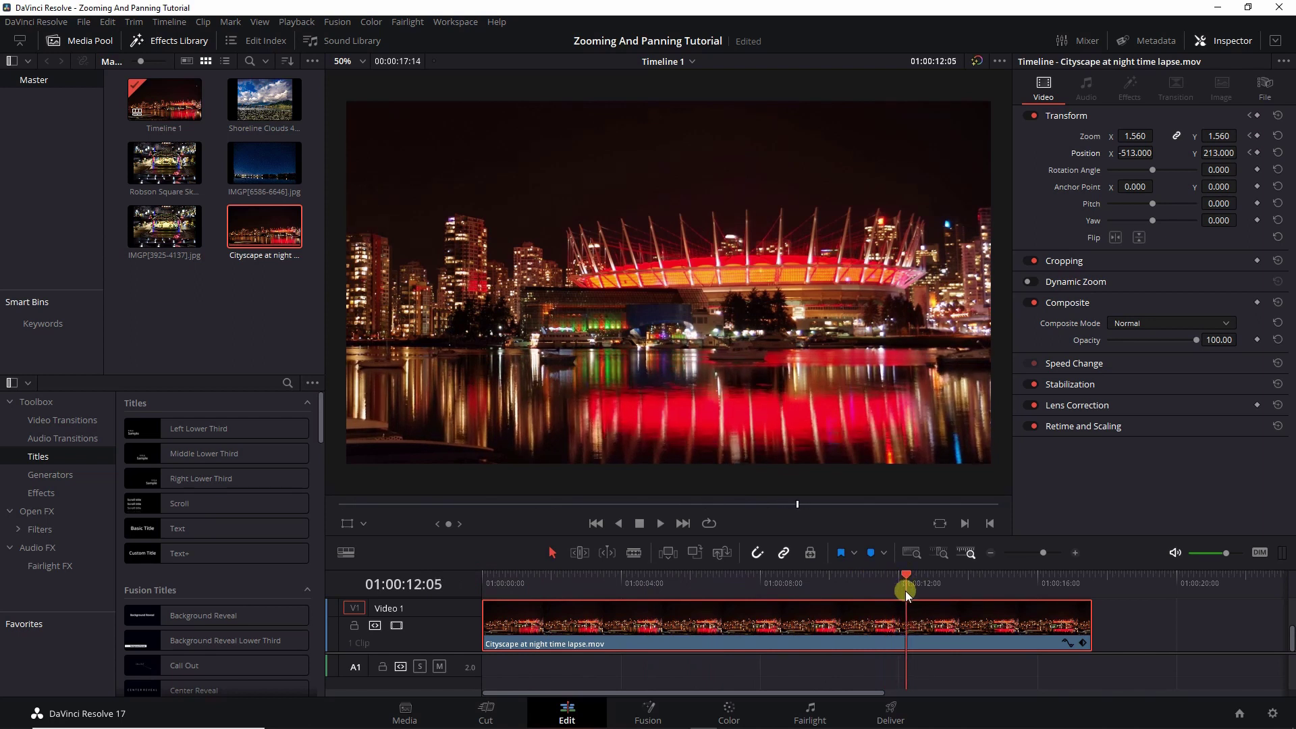
Keyframe Zoom 1.000 and Position 0/0 at about 12 seconds, then return to the start
left_click(1257, 152)
type("1")
left_click(1213, 133)
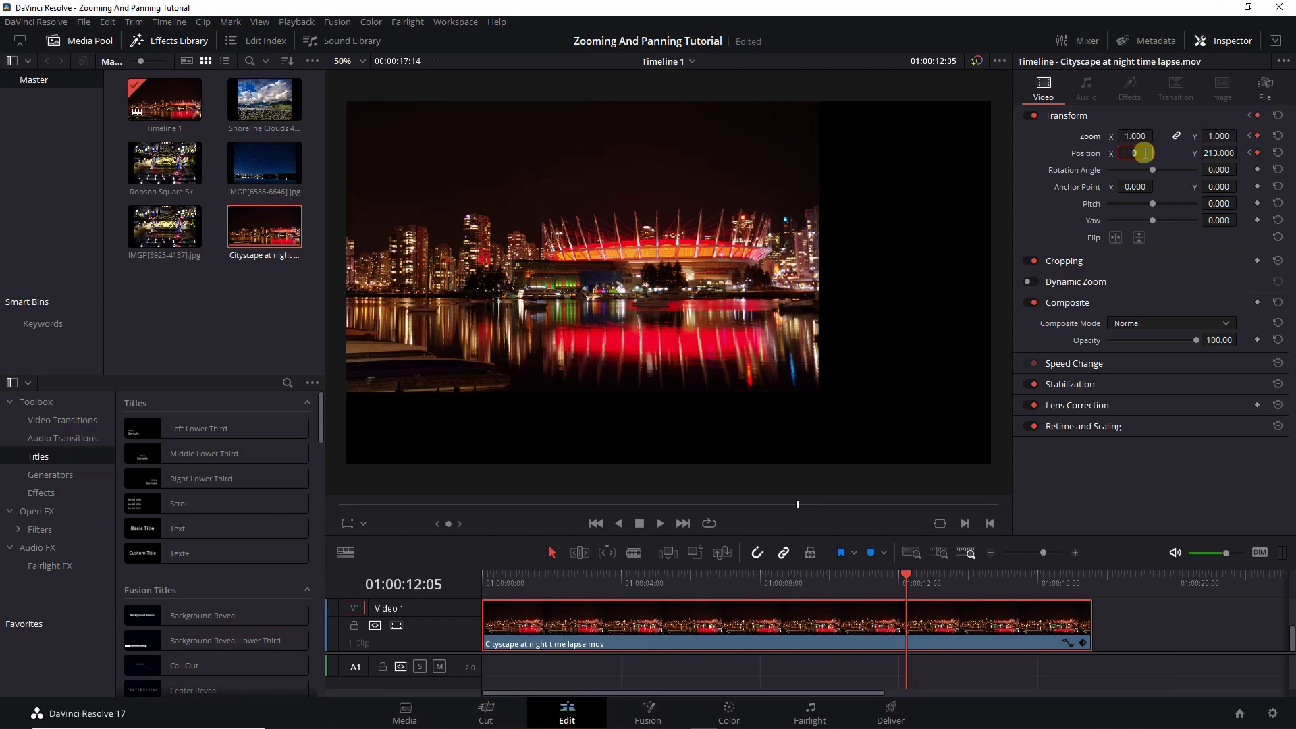
key("Return")
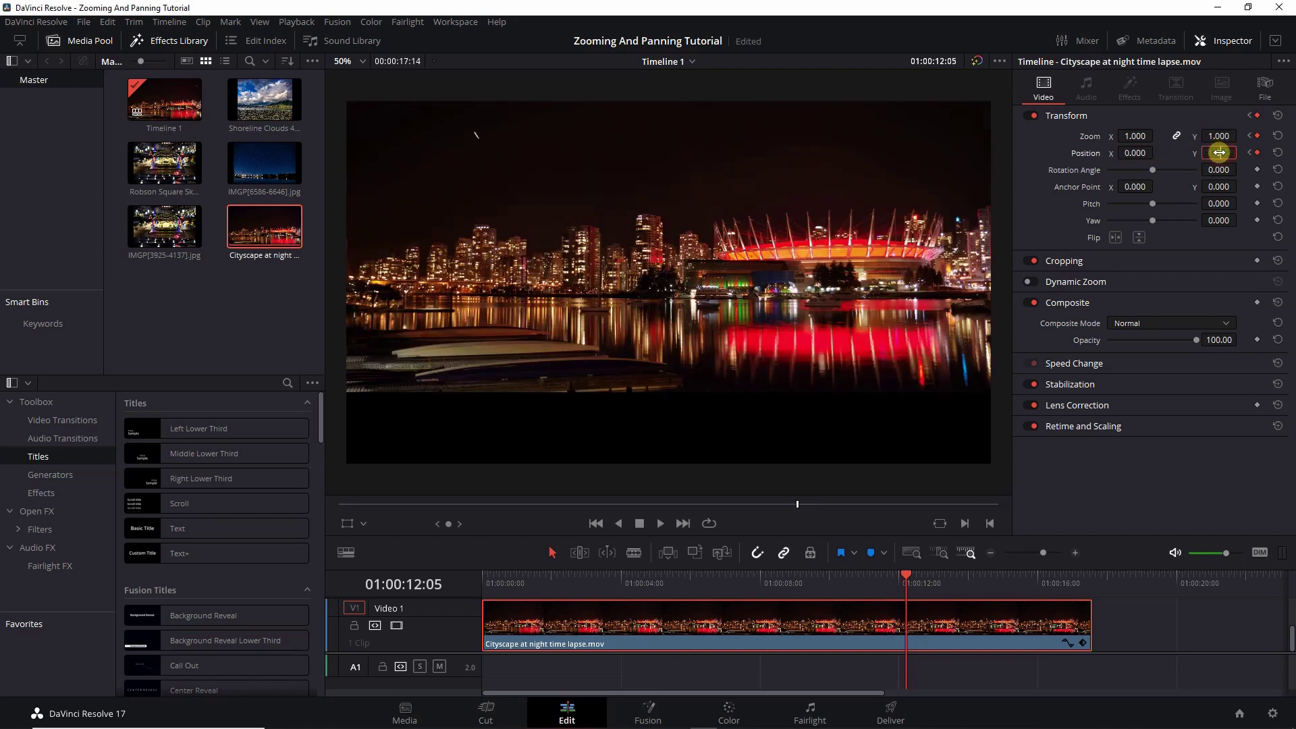
left_click_drag(1219, 153, 1166, 158)
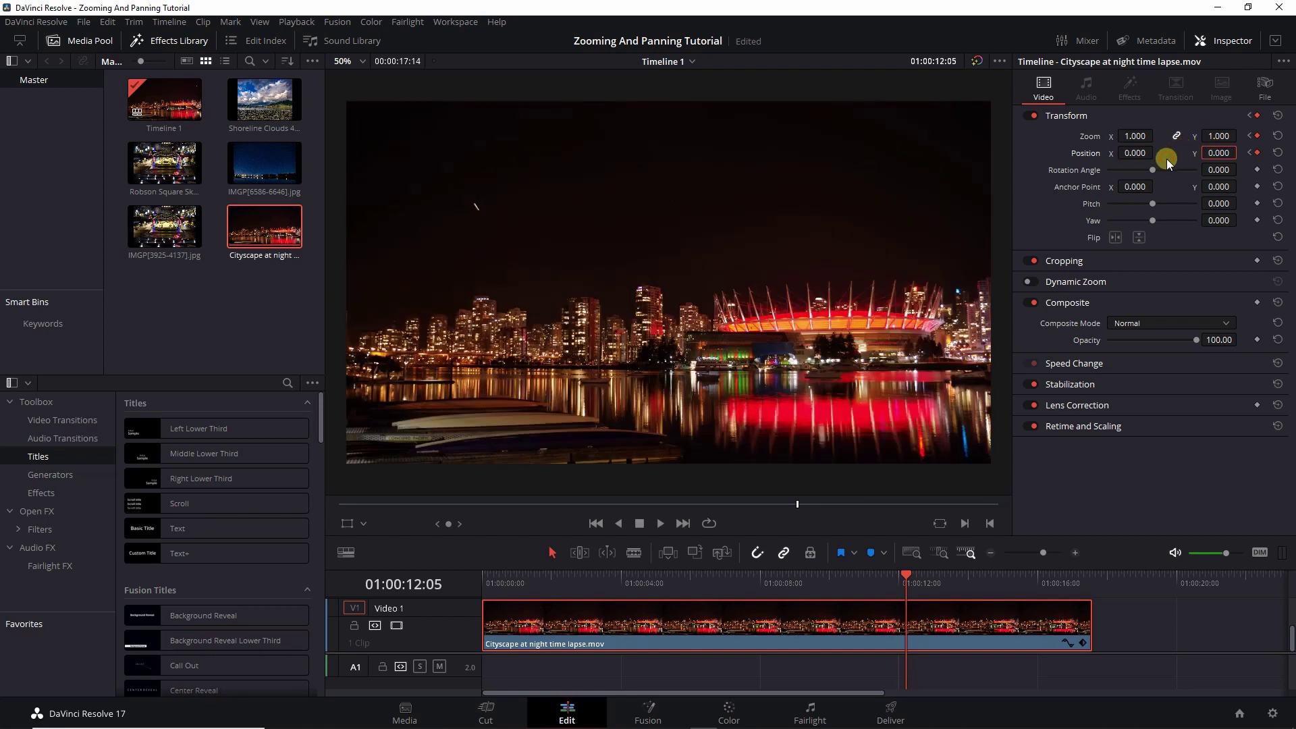
left_click_drag(905, 572, 485, 630)
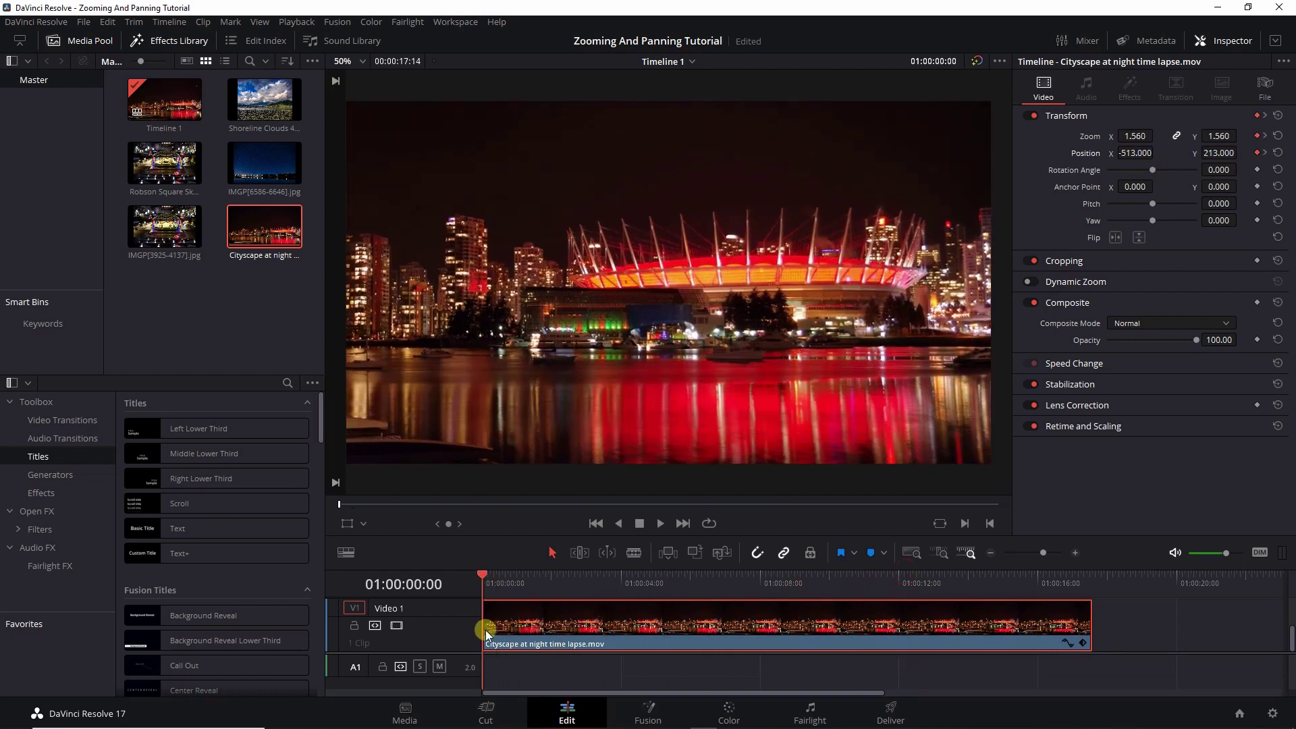
left_click(659, 523)
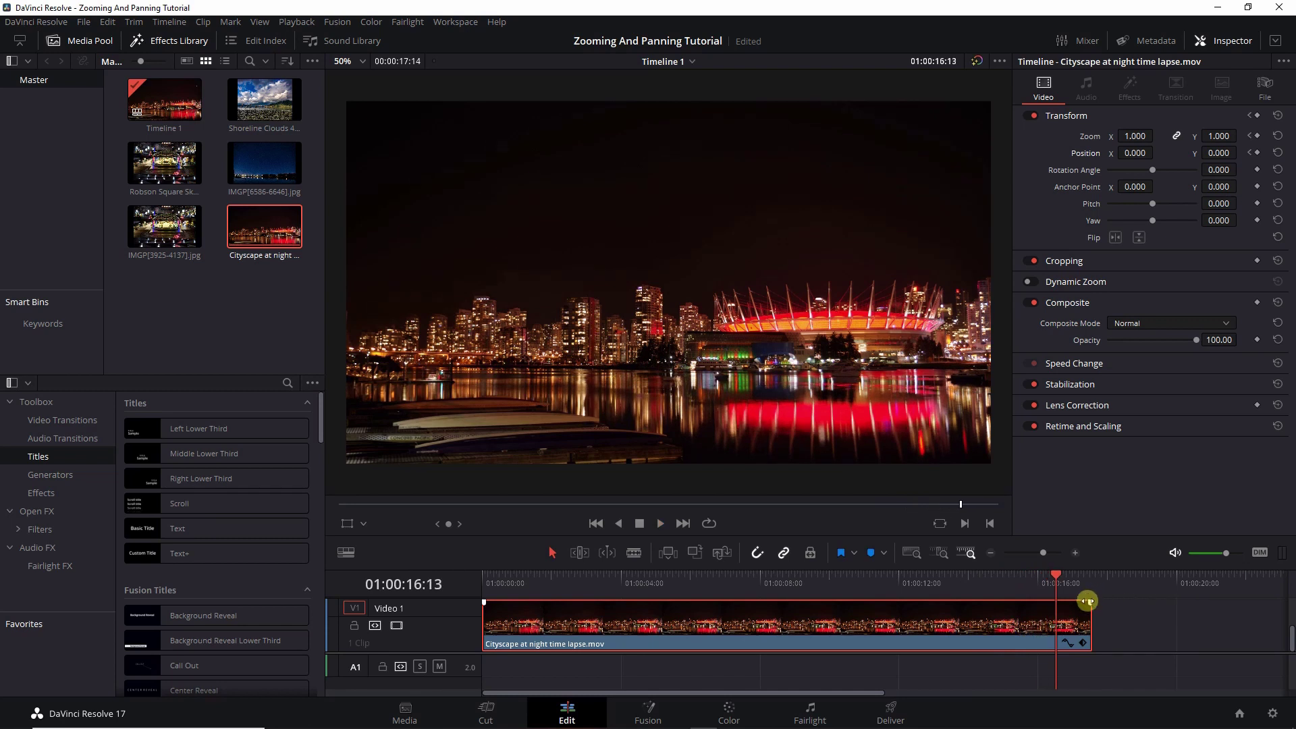
left_click_drag(1086, 601, 1079, 608)
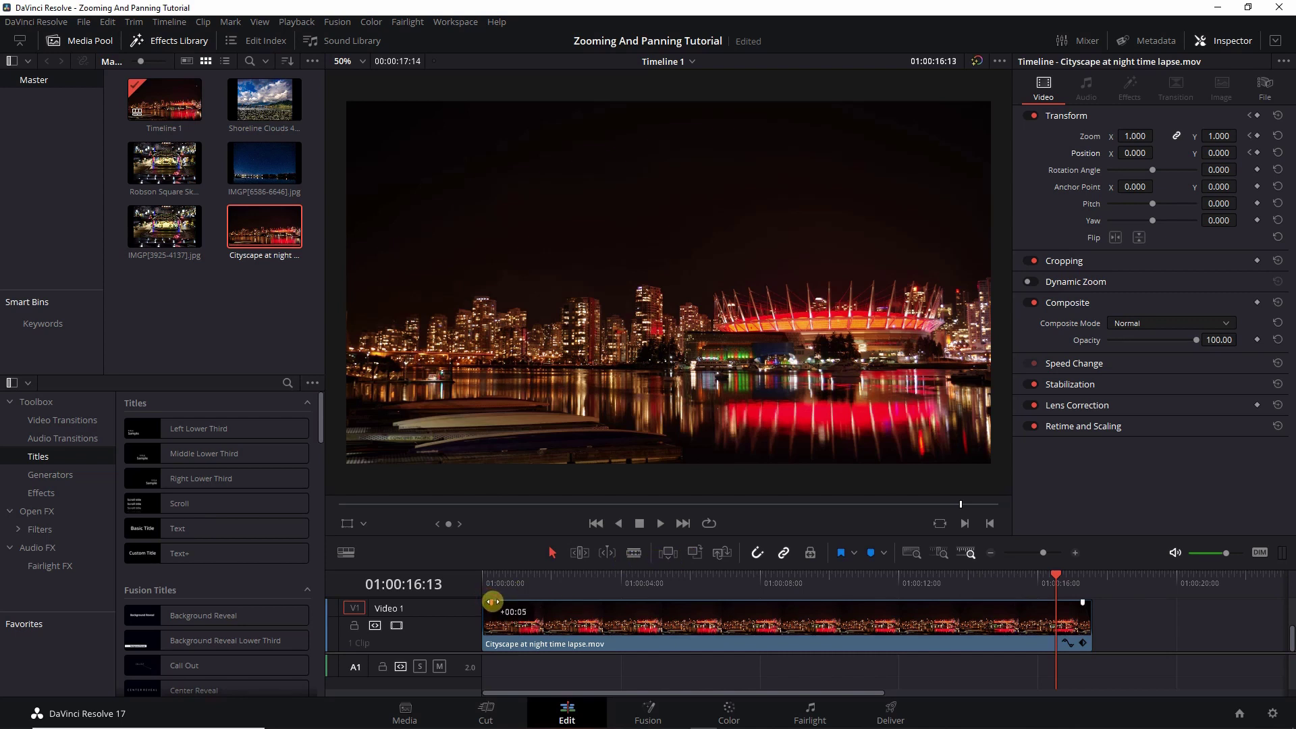
left_click_drag(492, 601, 493, 602)
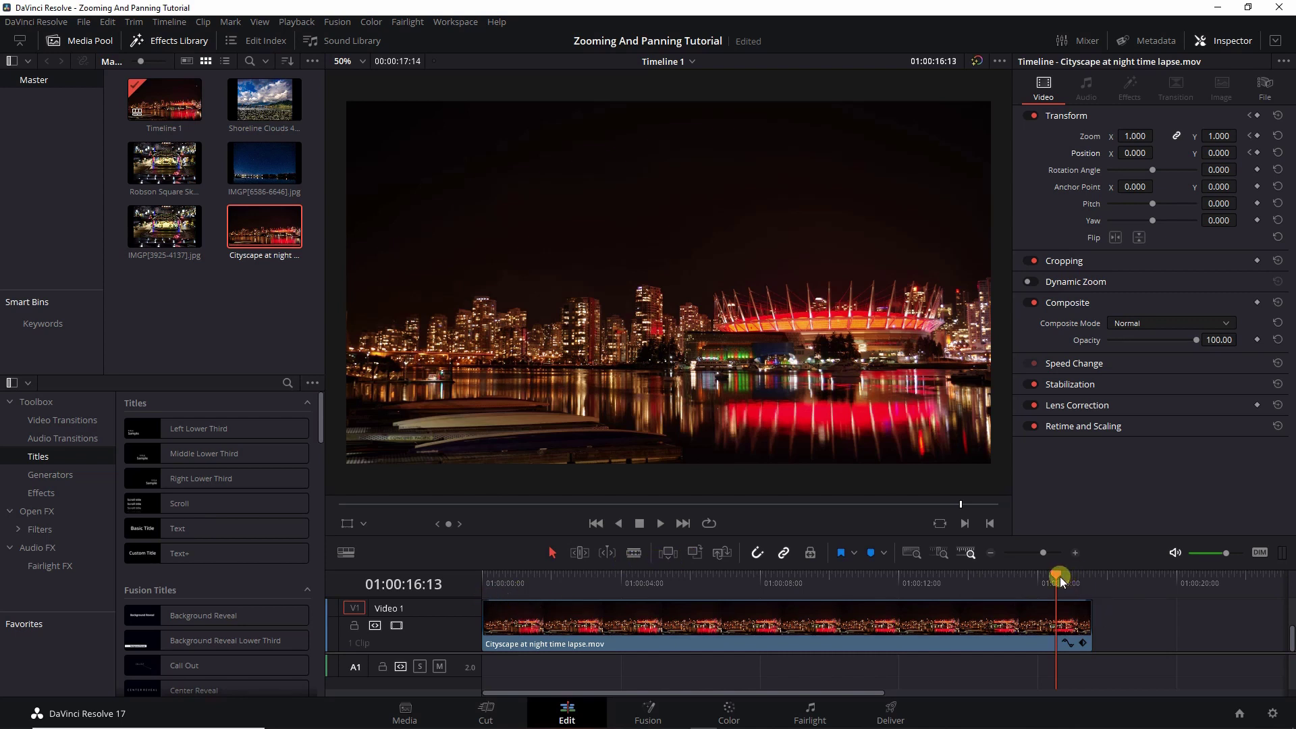
left_click_drag(1061, 582, 412, 563)
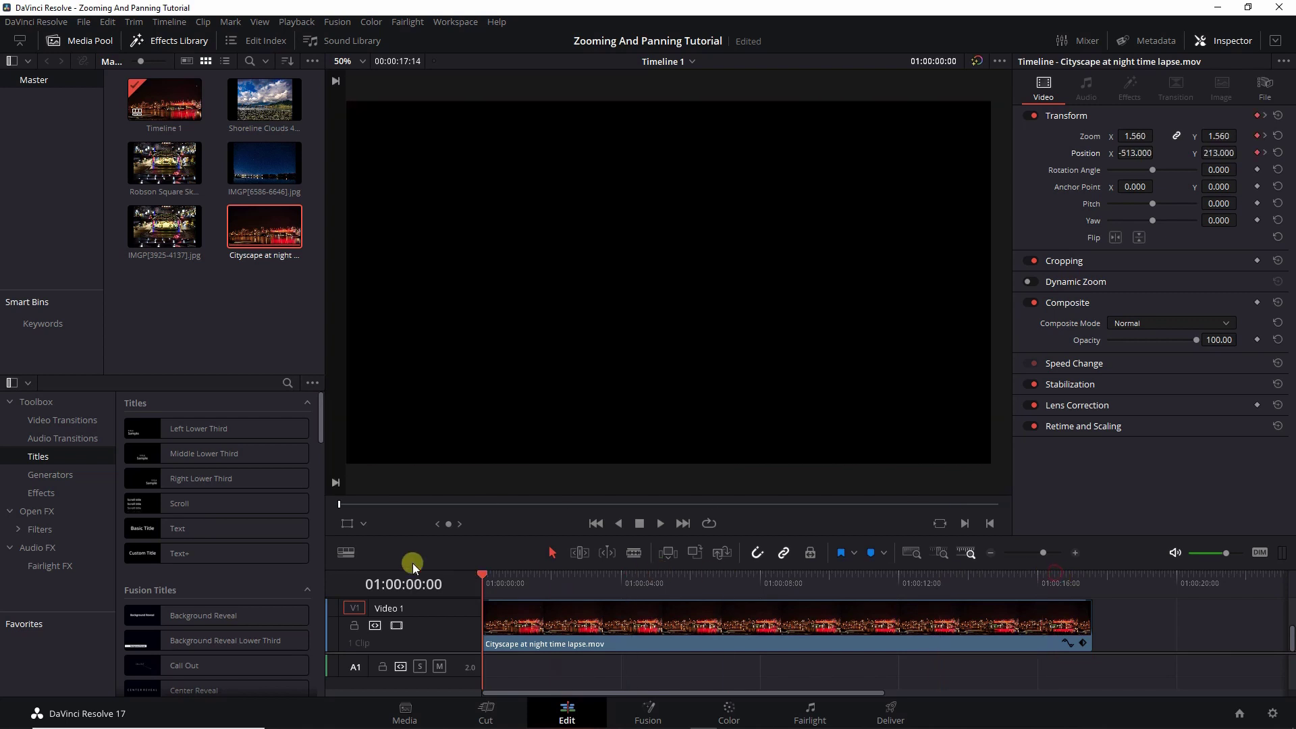
left_click(658, 521)
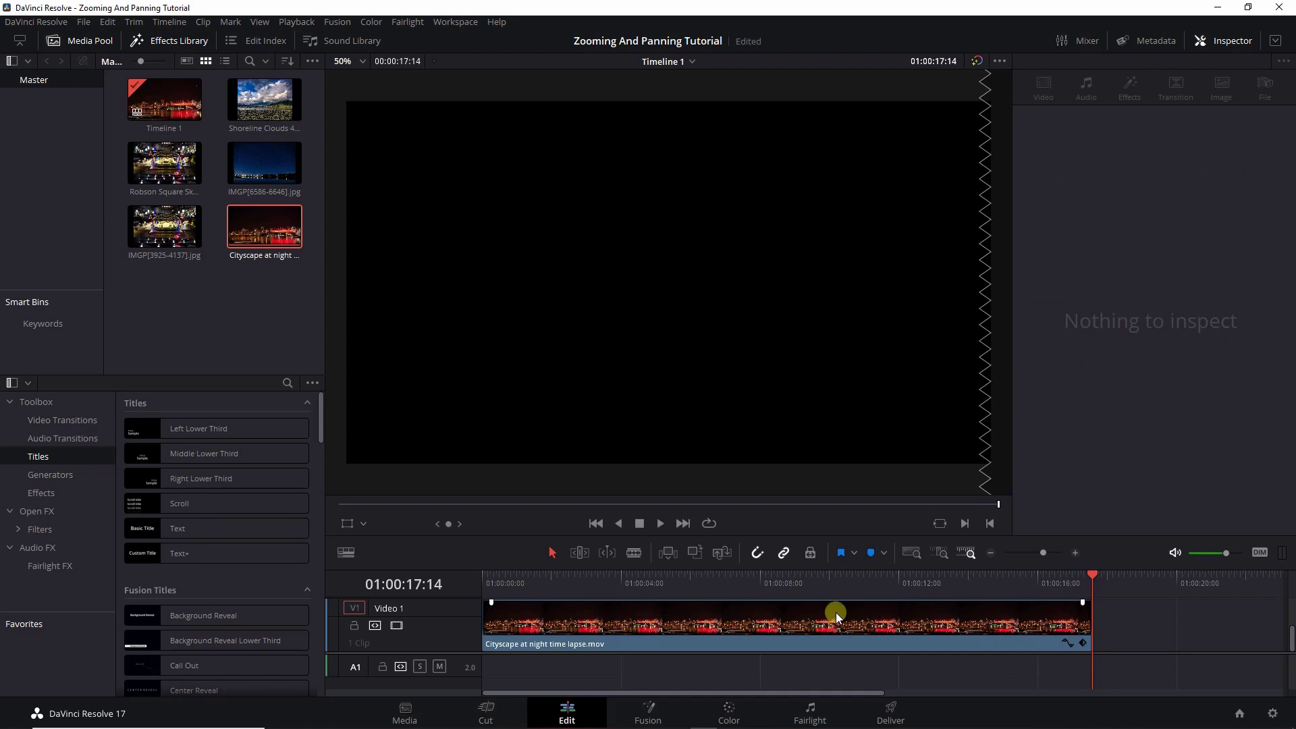
Select the cityscape clip and save the project from the File menu
left_click(836, 613)
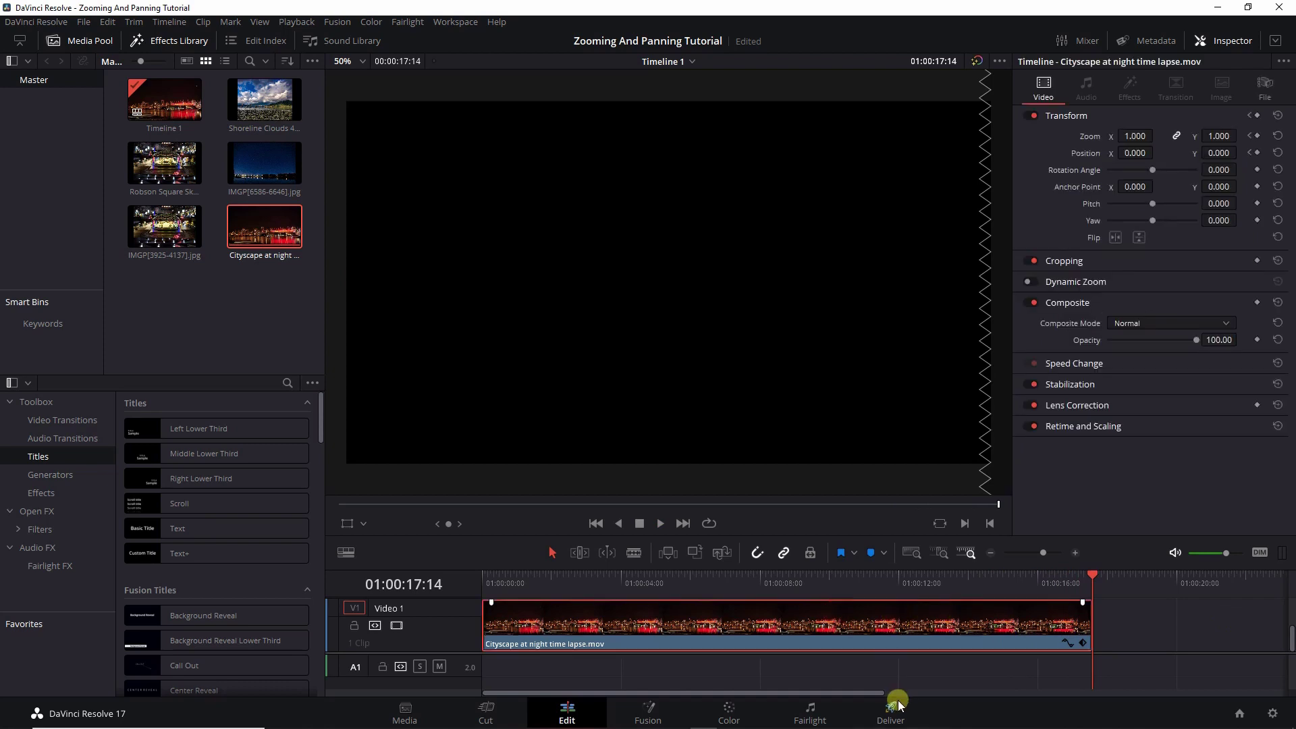
left_click(146, 83)
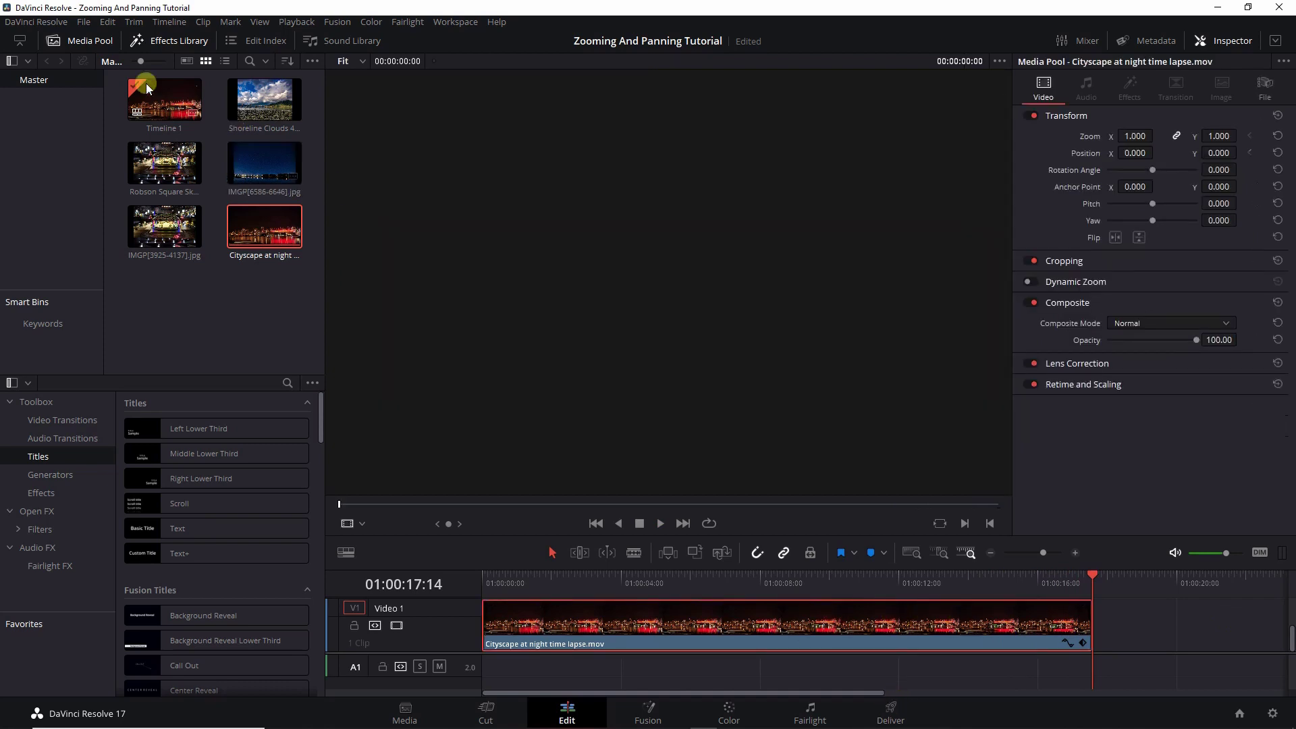
left_click(84, 22)
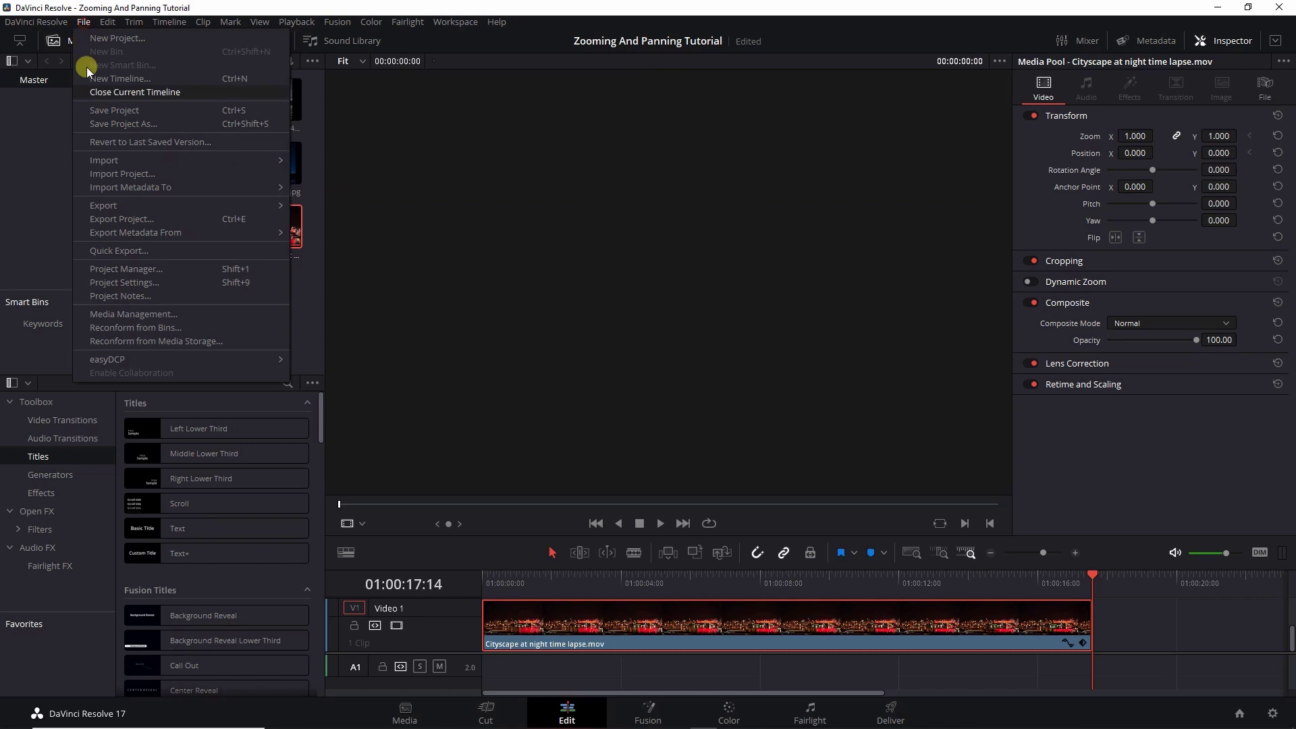
left_click(119, 110)
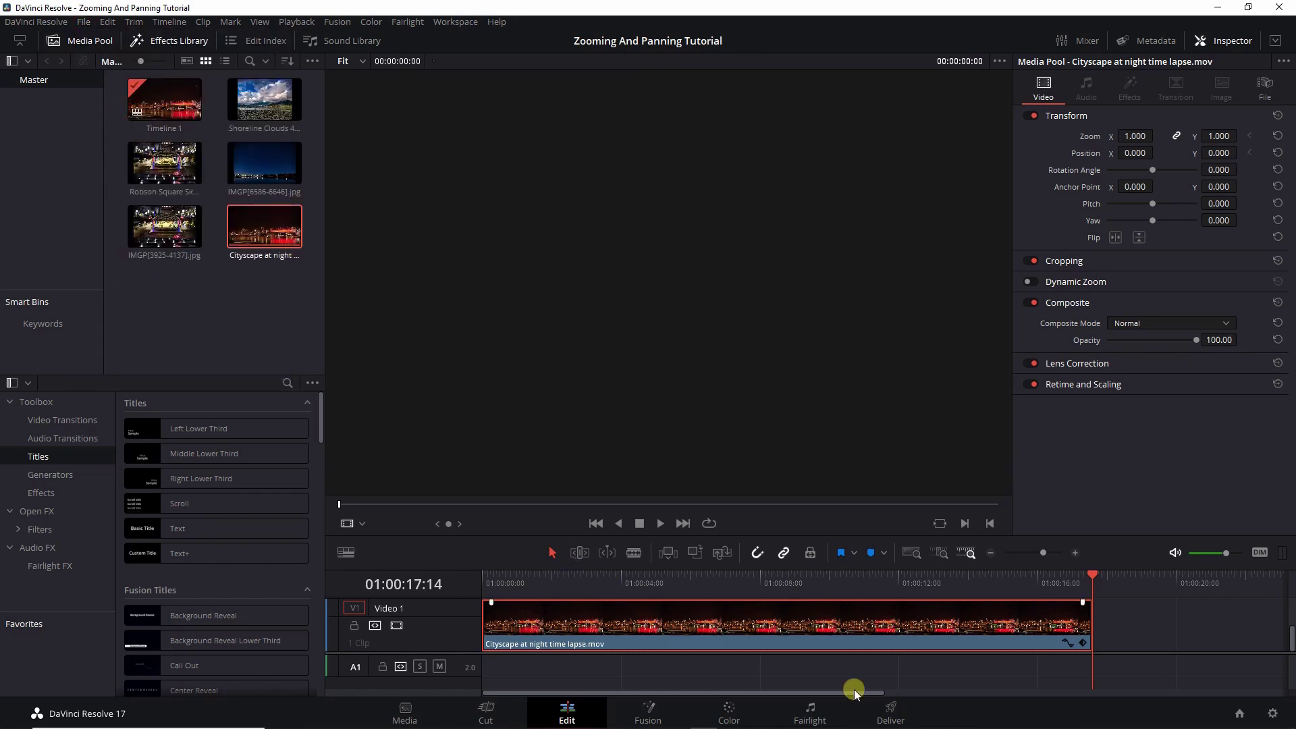
On the Deliver page, name the render output Cityscape TL Zoom
left_click(888, 710)
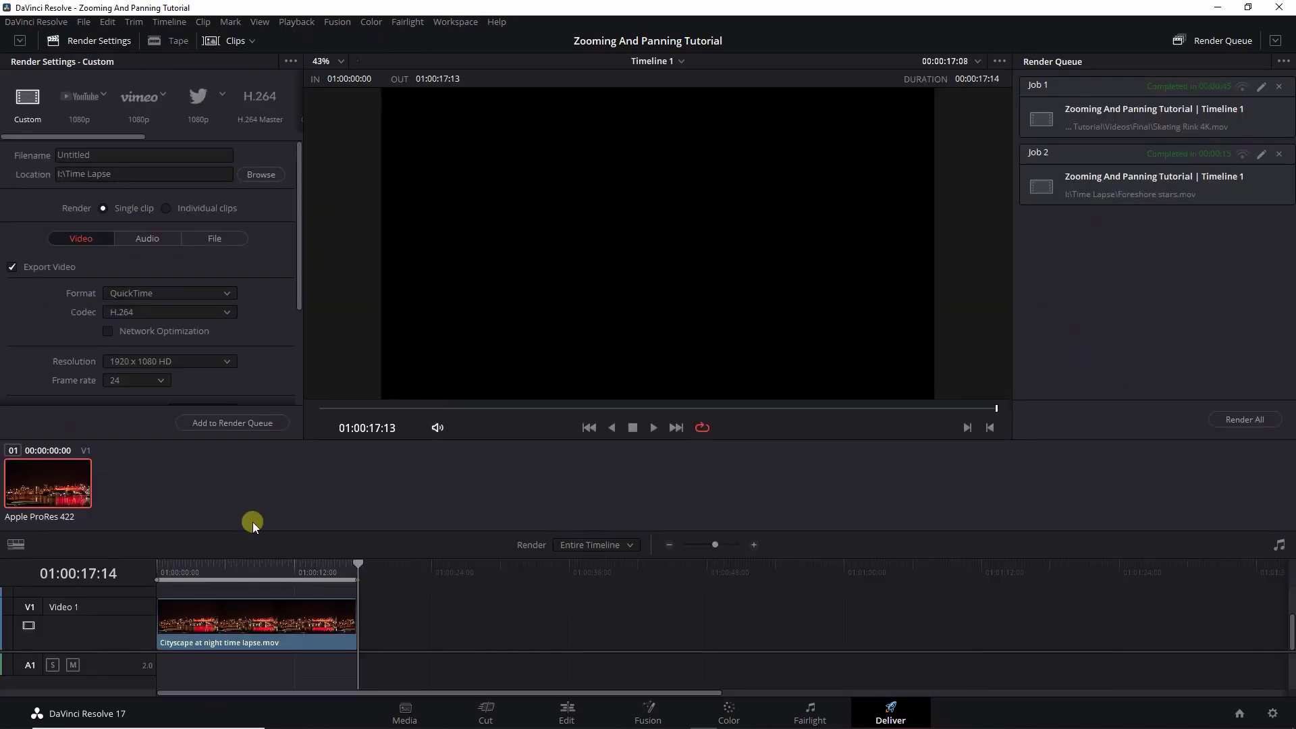
left_click(250, 561)
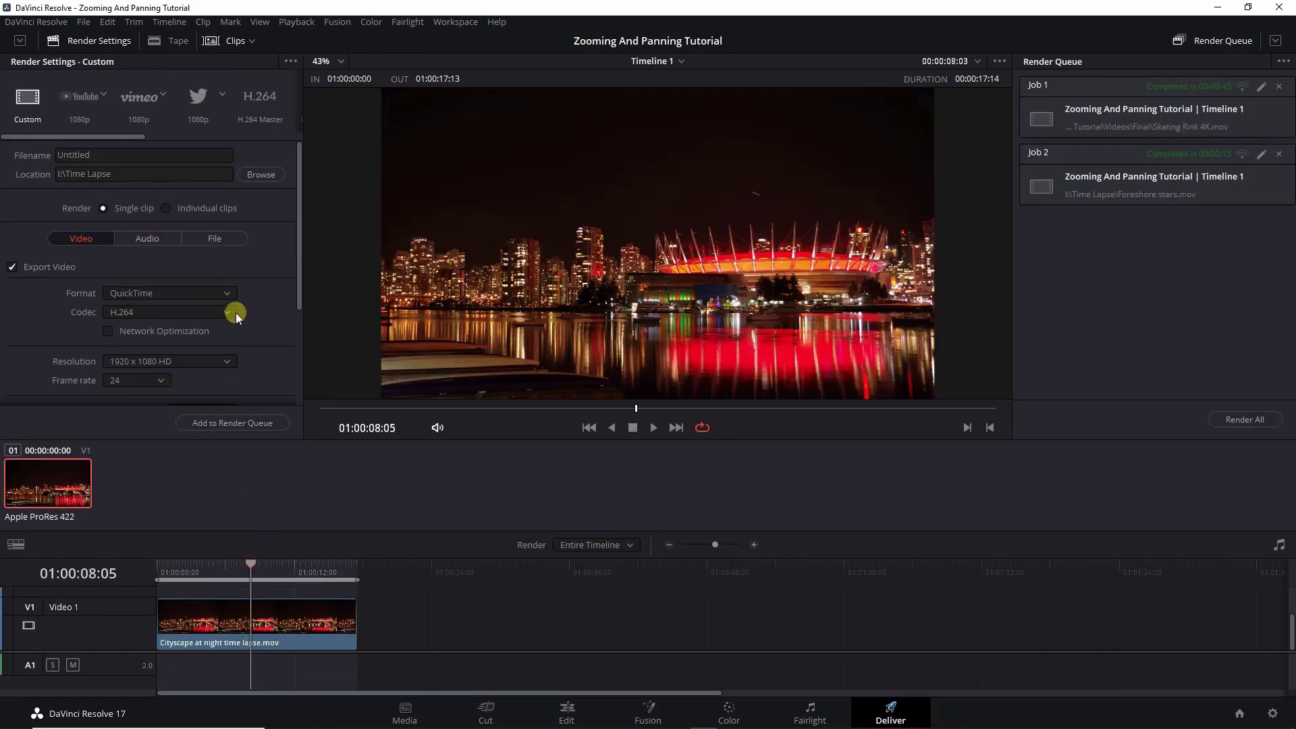
left_click(105, 154)
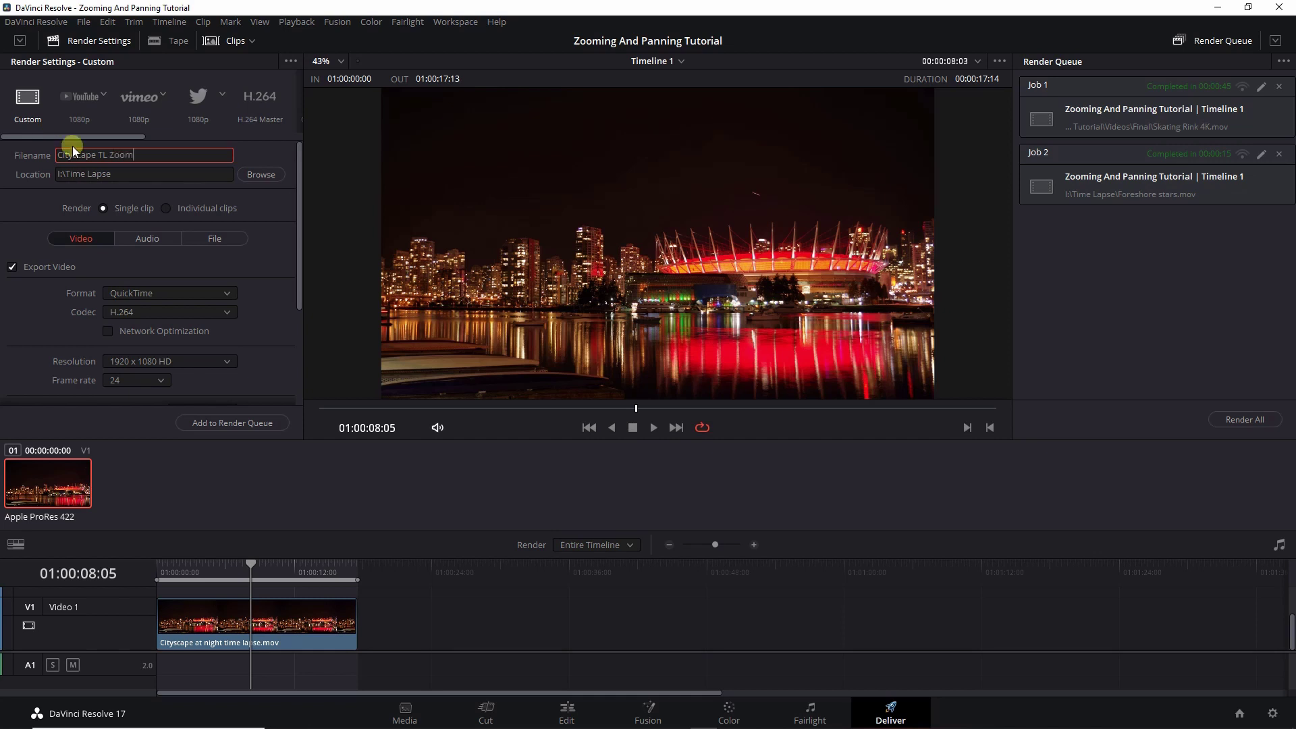
Set the render destination to the Videos > Final folder
left_click(263, 176)
double_click(151, 114)
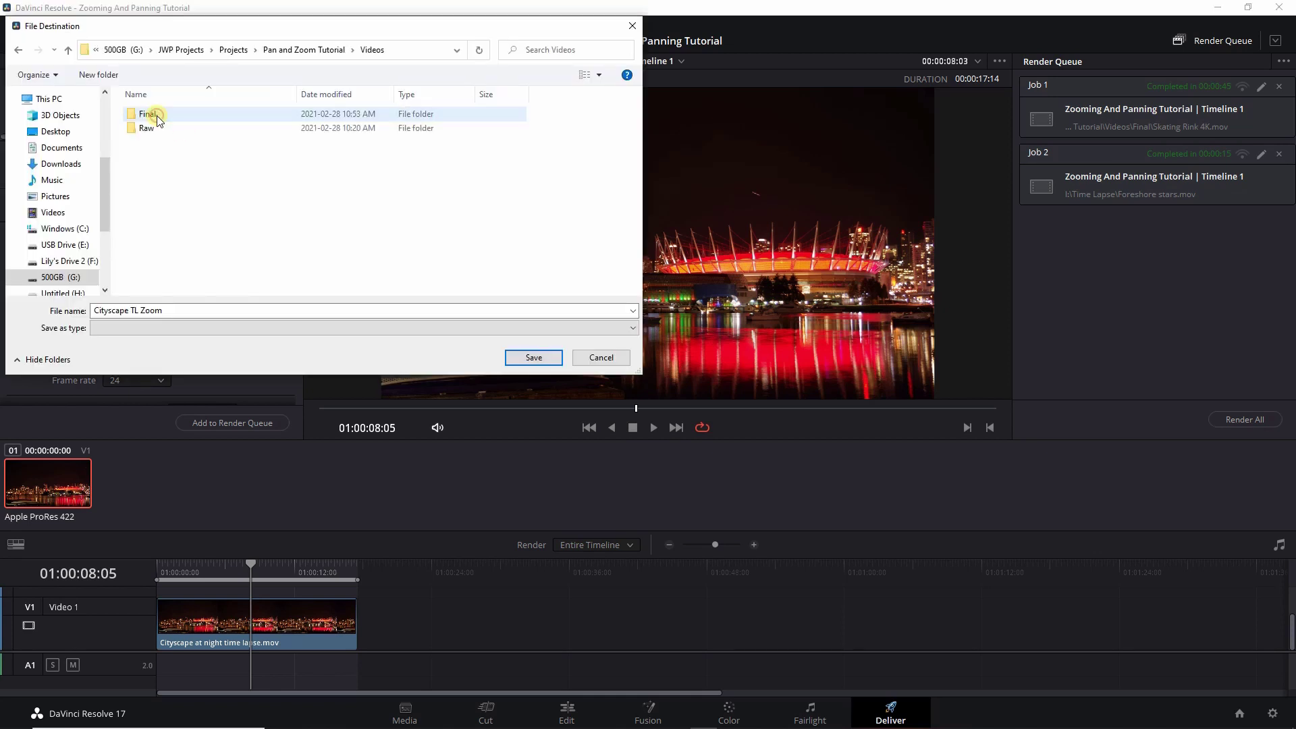
double_click(153, 115)
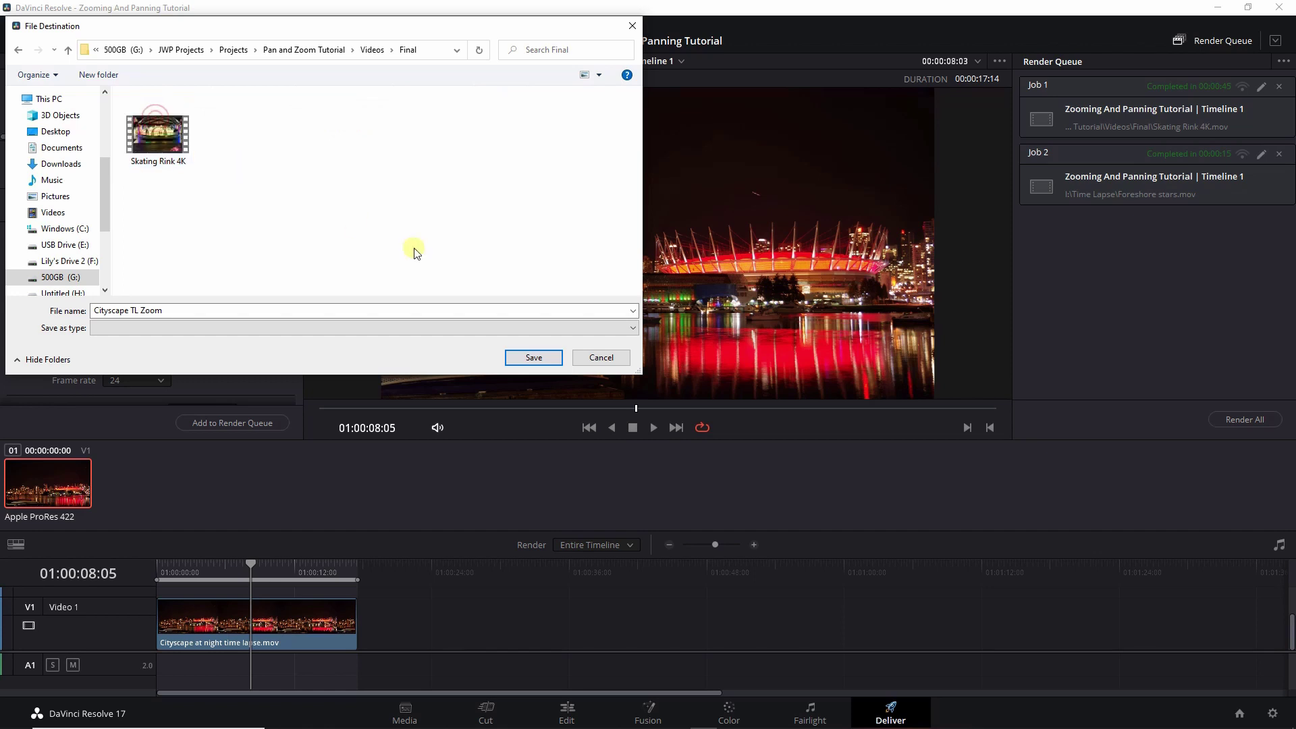
left_click(545, 358)
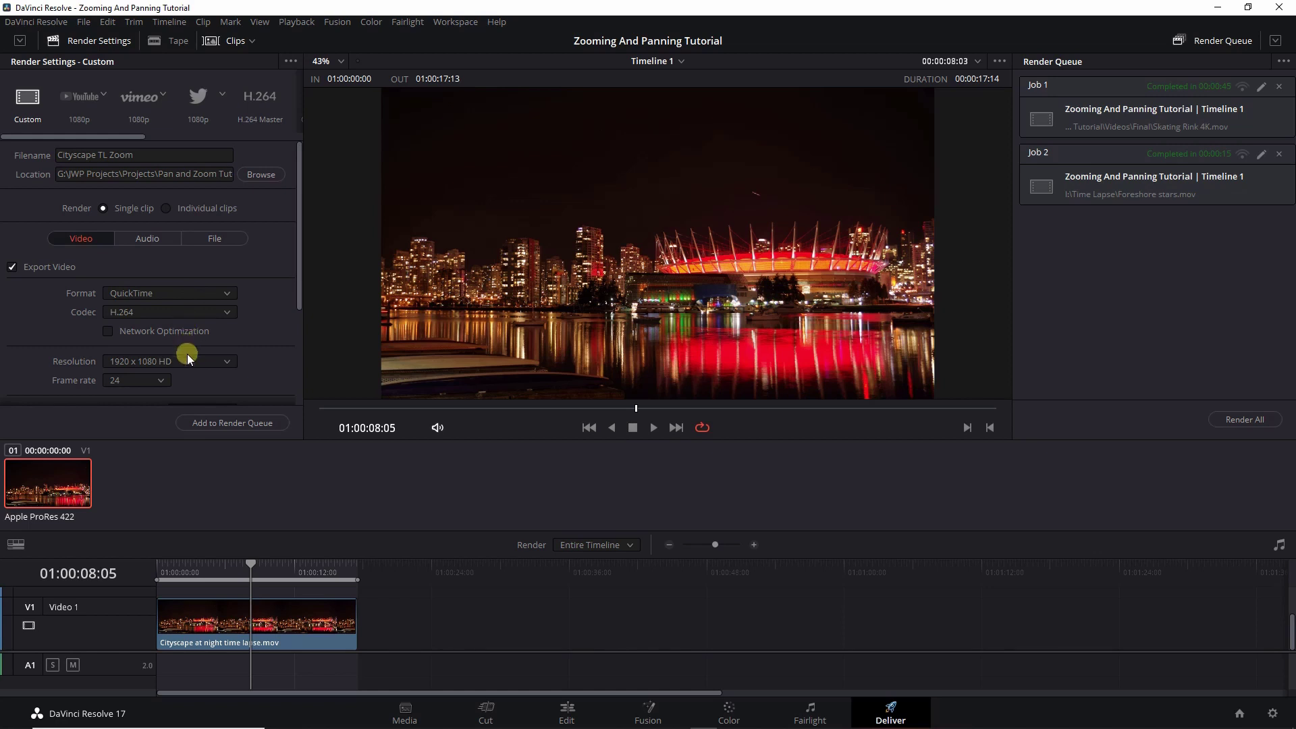
Queue and render Cityscape TL Zoom.mov as Job 3, then return to the Edit page
left_click(216, 422)
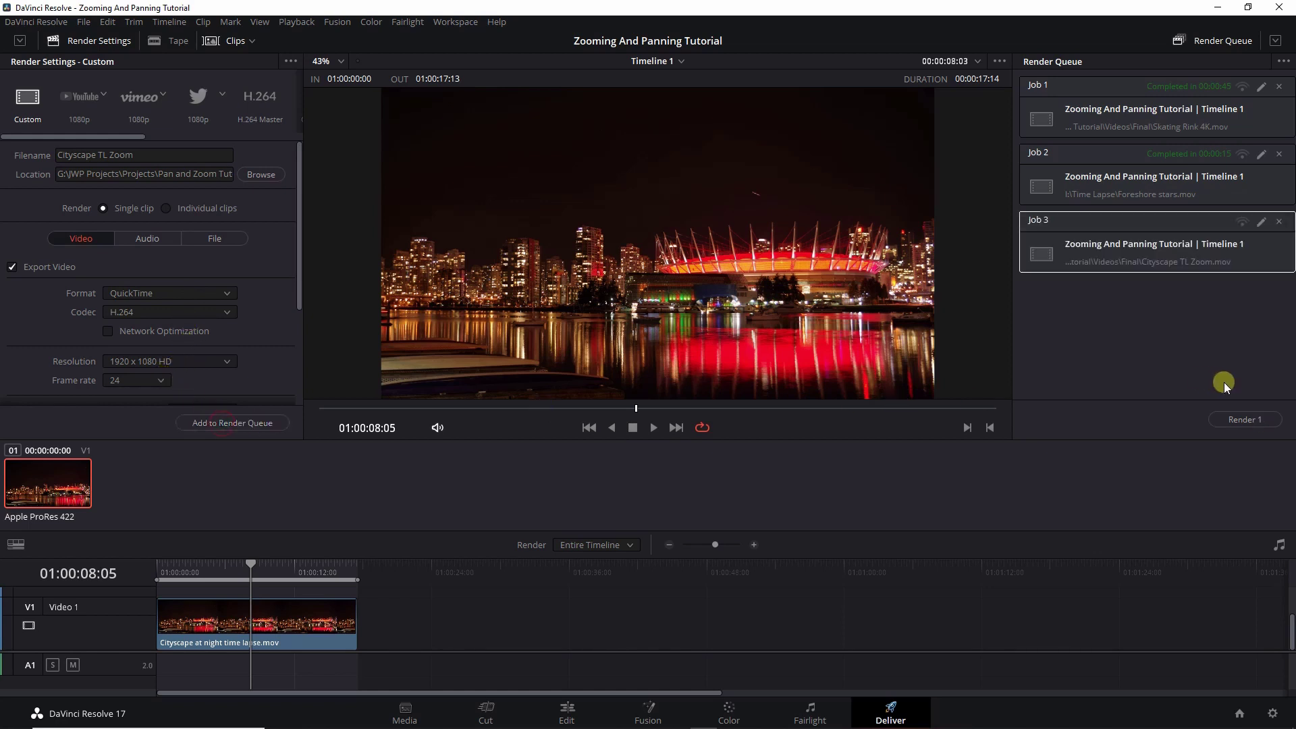
left_click(1246, 420)
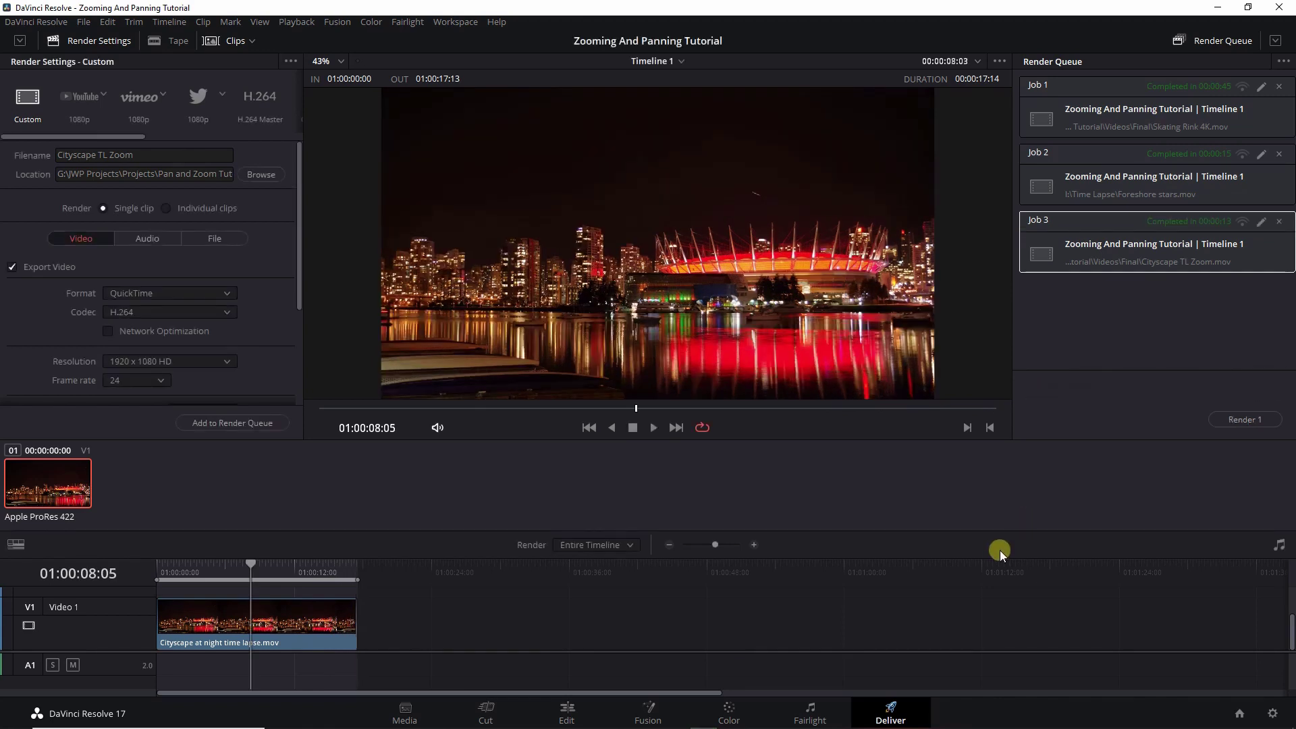
left_click(566, 714)
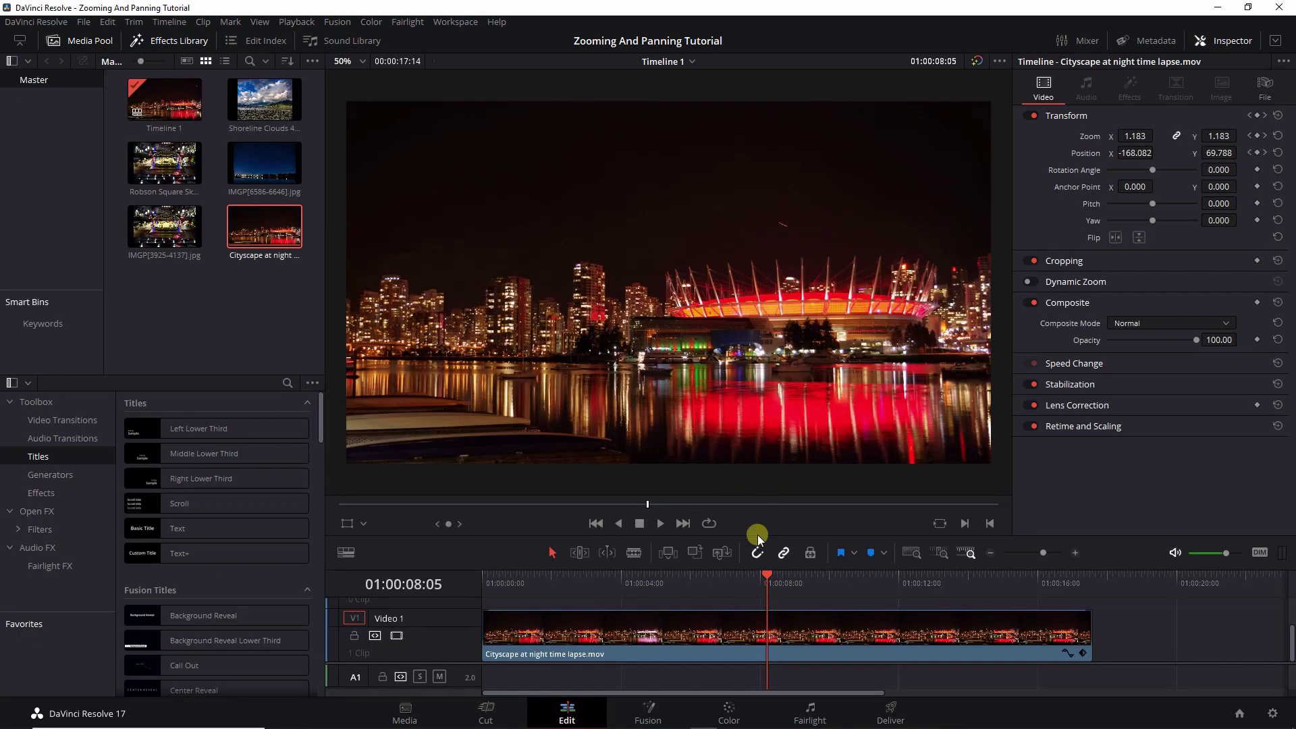
Reset the clip to Zoom 1.000 and Position 0/0 and keyframe the transform on its first frame
left_click(763, 627)
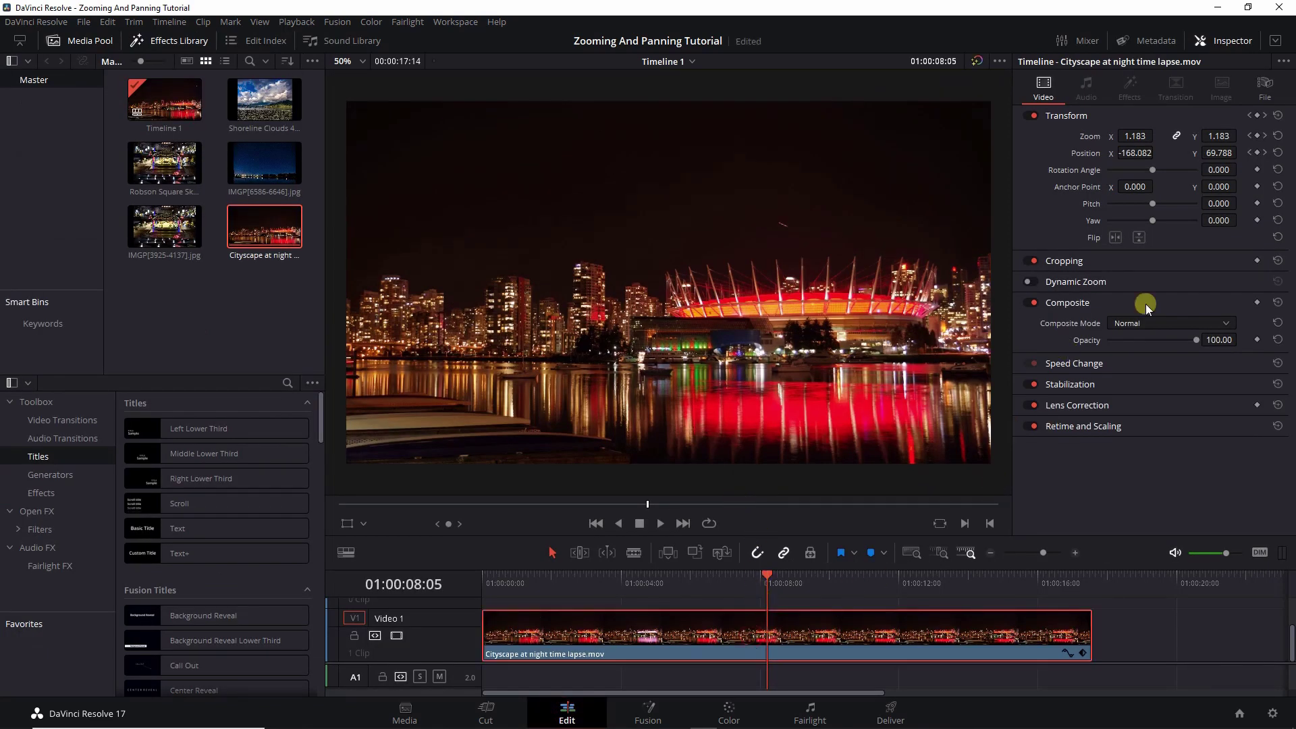
left_click(1276, 136)
left_click(1277, 153)
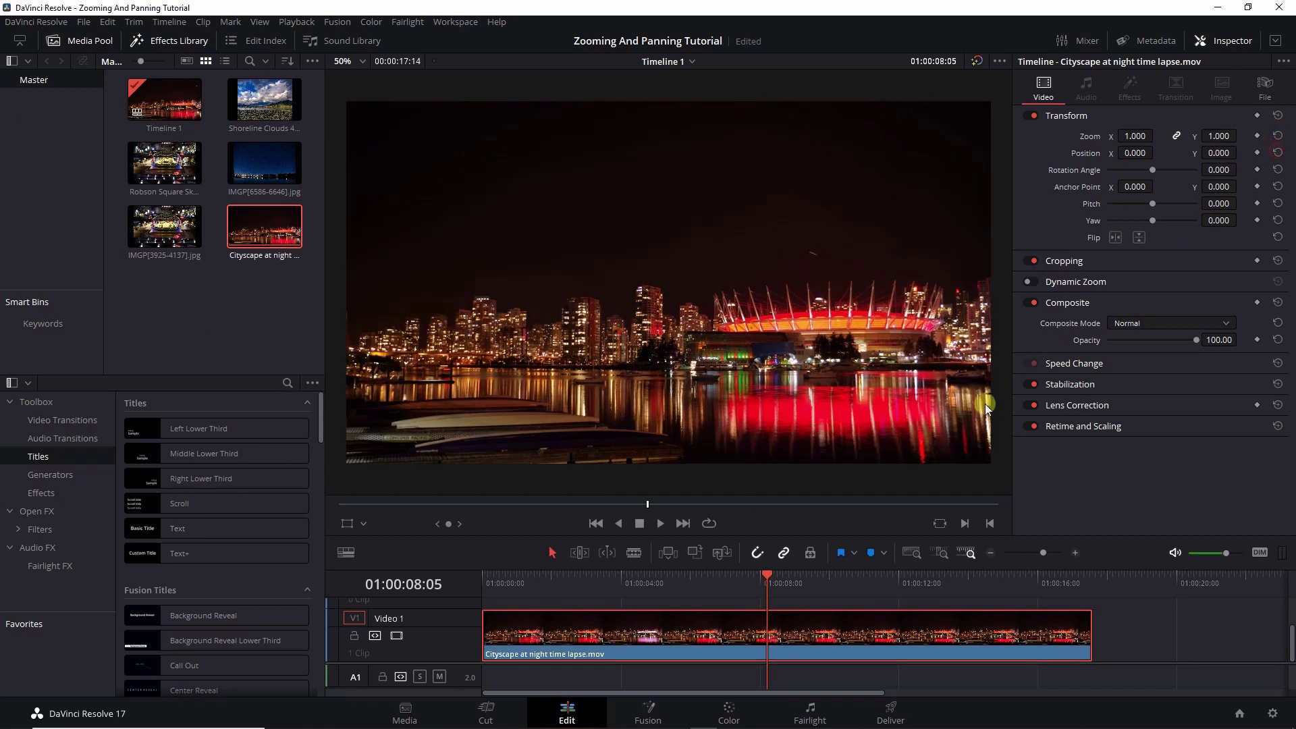
left_click_drag(771, 576, 491, 639)
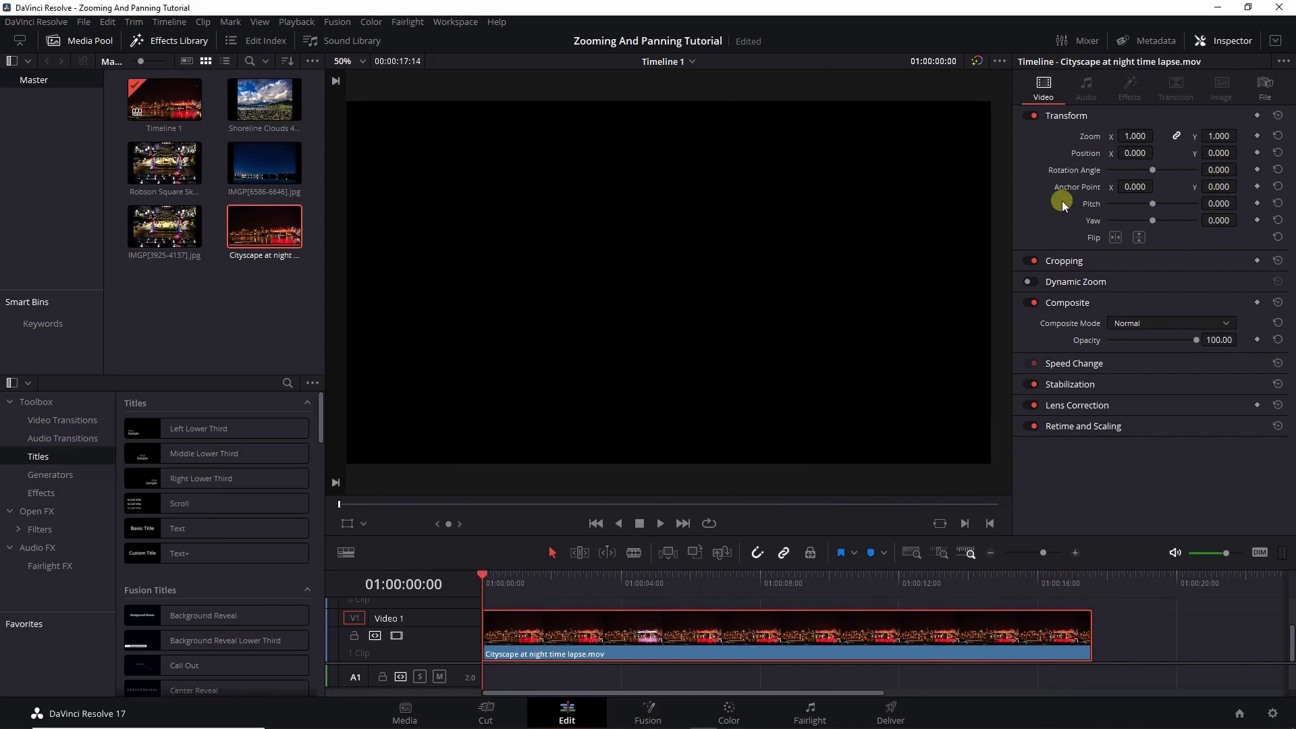
left_click(476, 611)
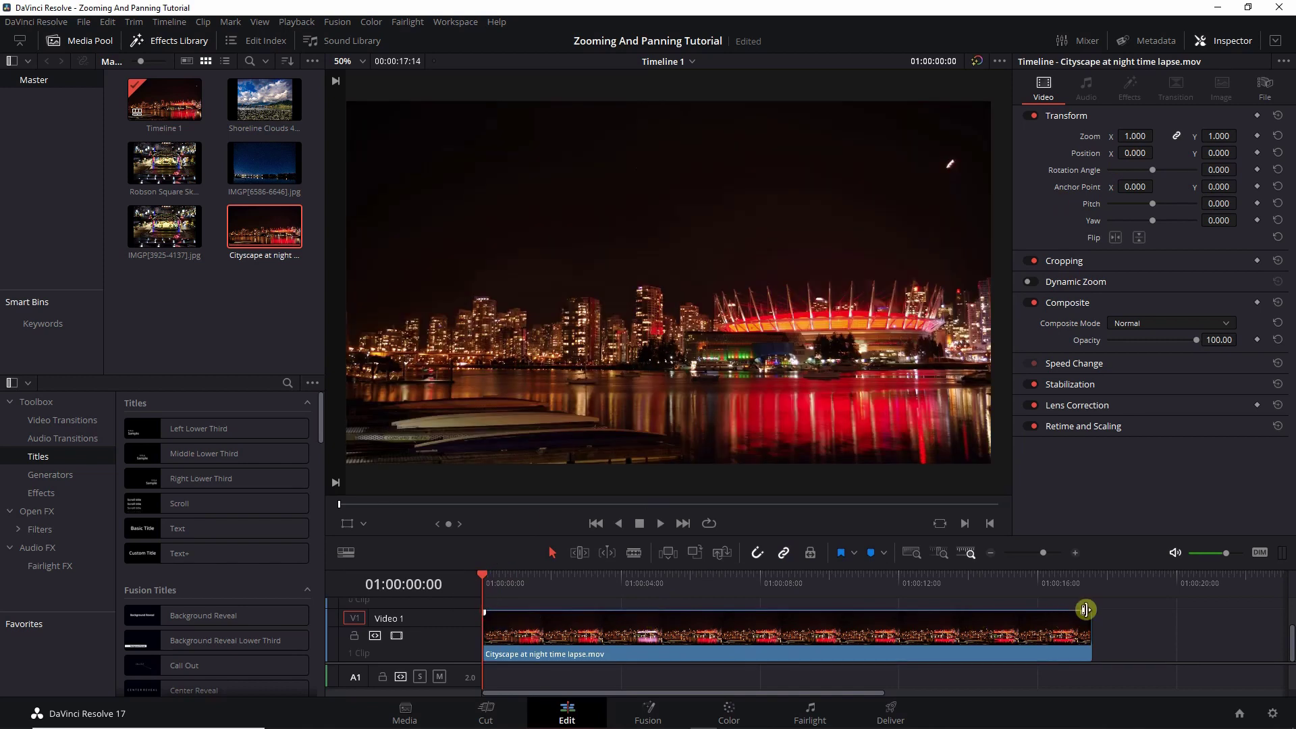
left_click(1084, 612)
left_click(1257, 136)
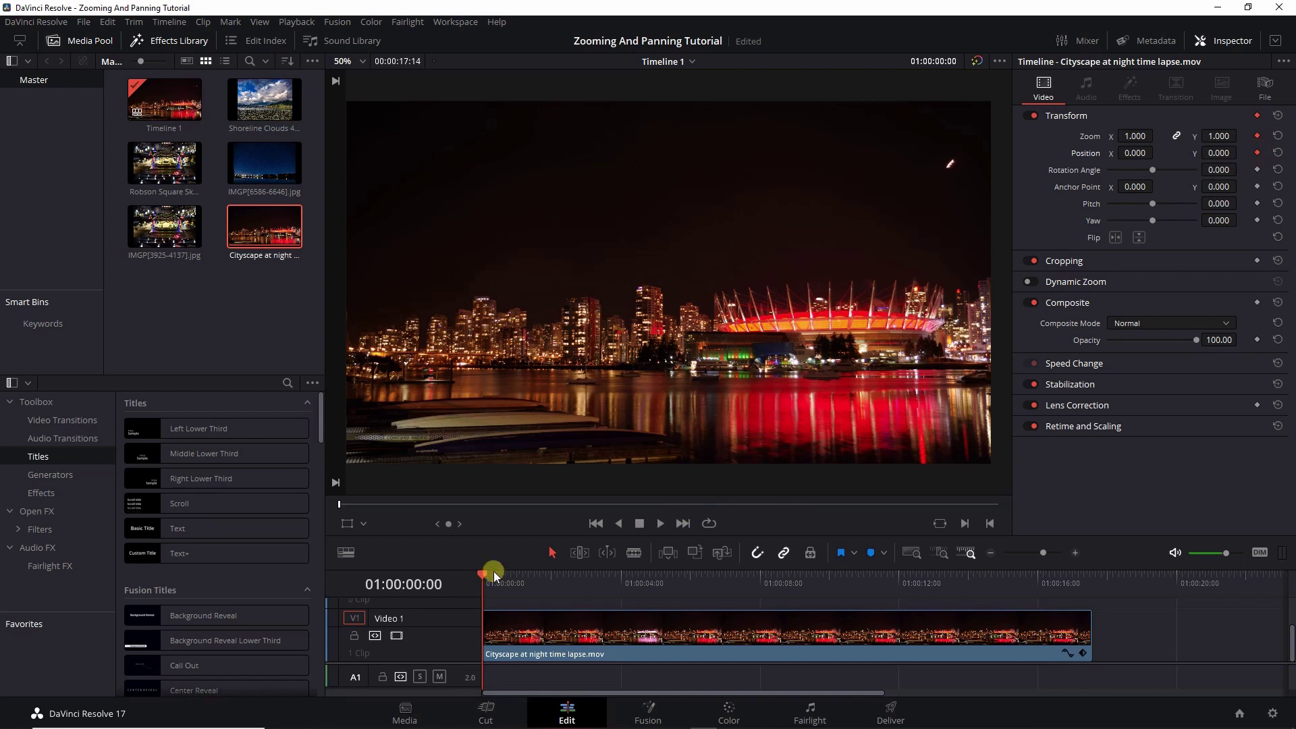
Set the opening frame to Zoom 1.360, Position X 338, Y 176, then move toward the clip's end
mouse_move(1135, 137)
left_mouse_down()
mouse_move(1157, 136)
mouse_move(1134, 137)
left_mouse_up()
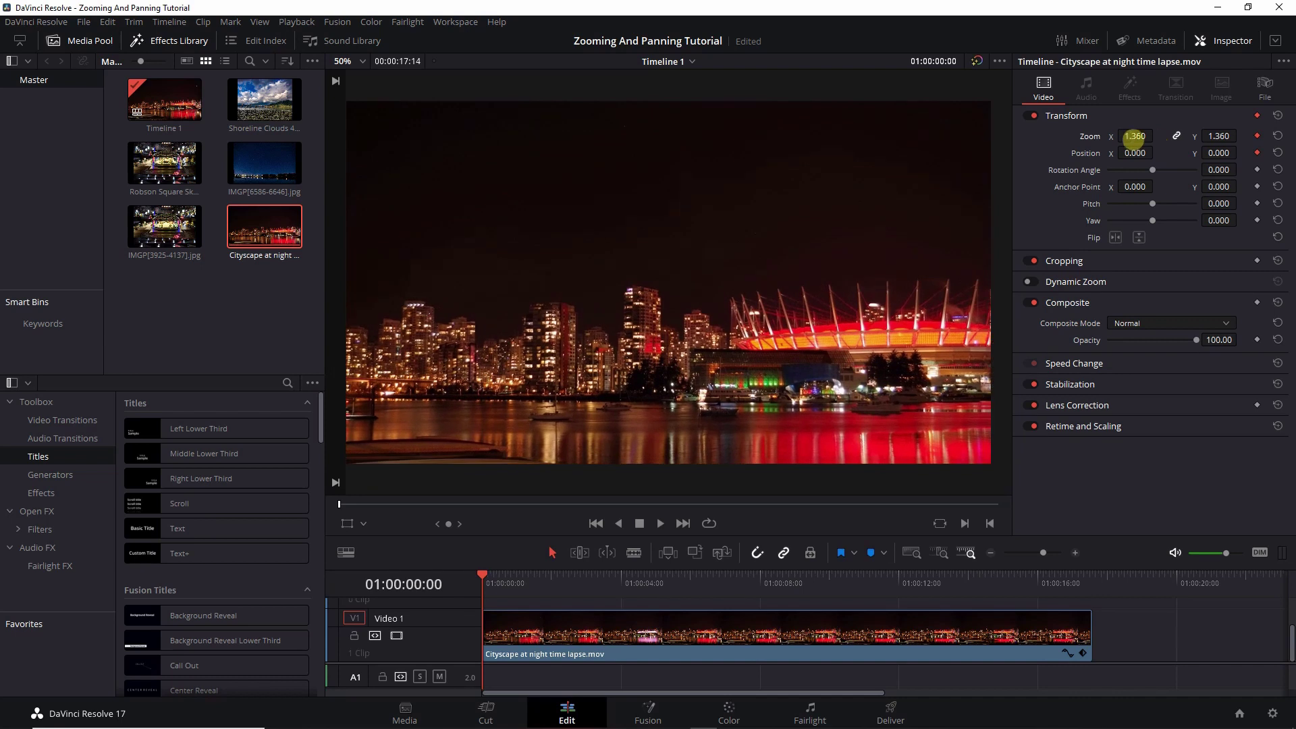
left_click_drag(1220, 153, 703, 373)
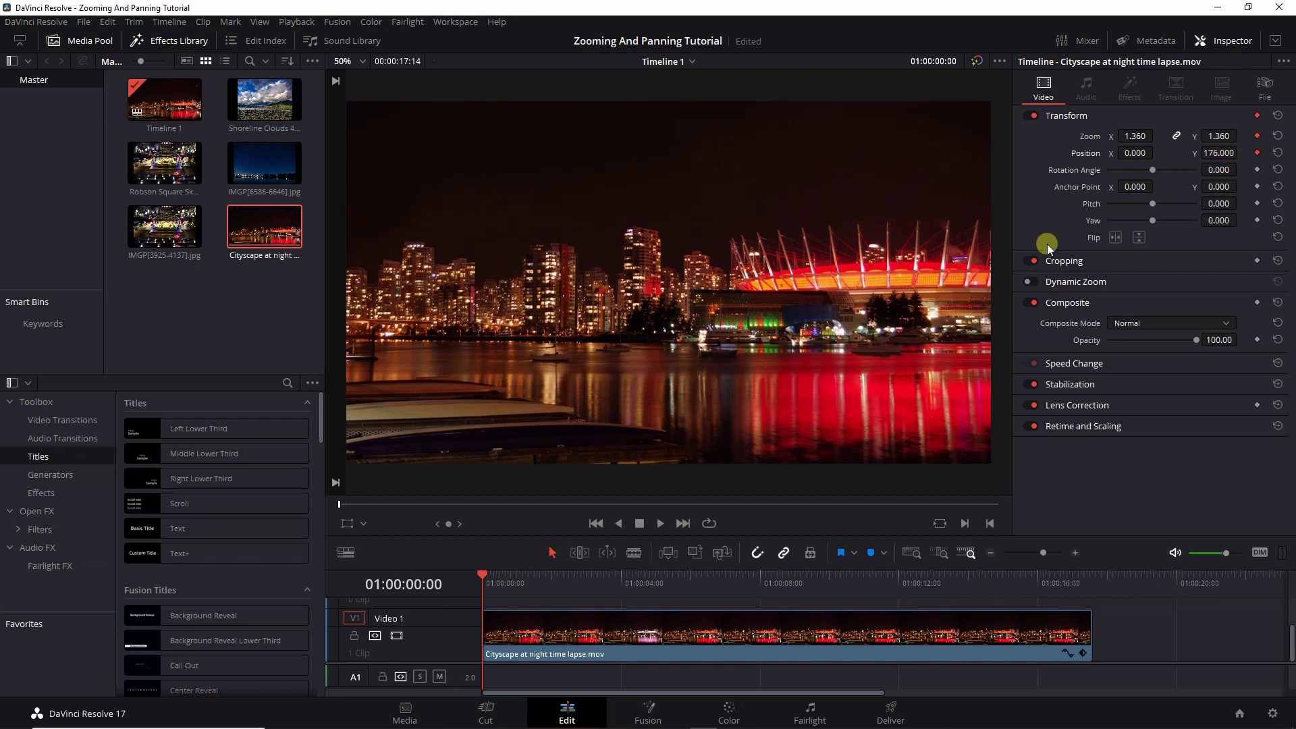
left_click_drag(1129, 157, 721, 407)
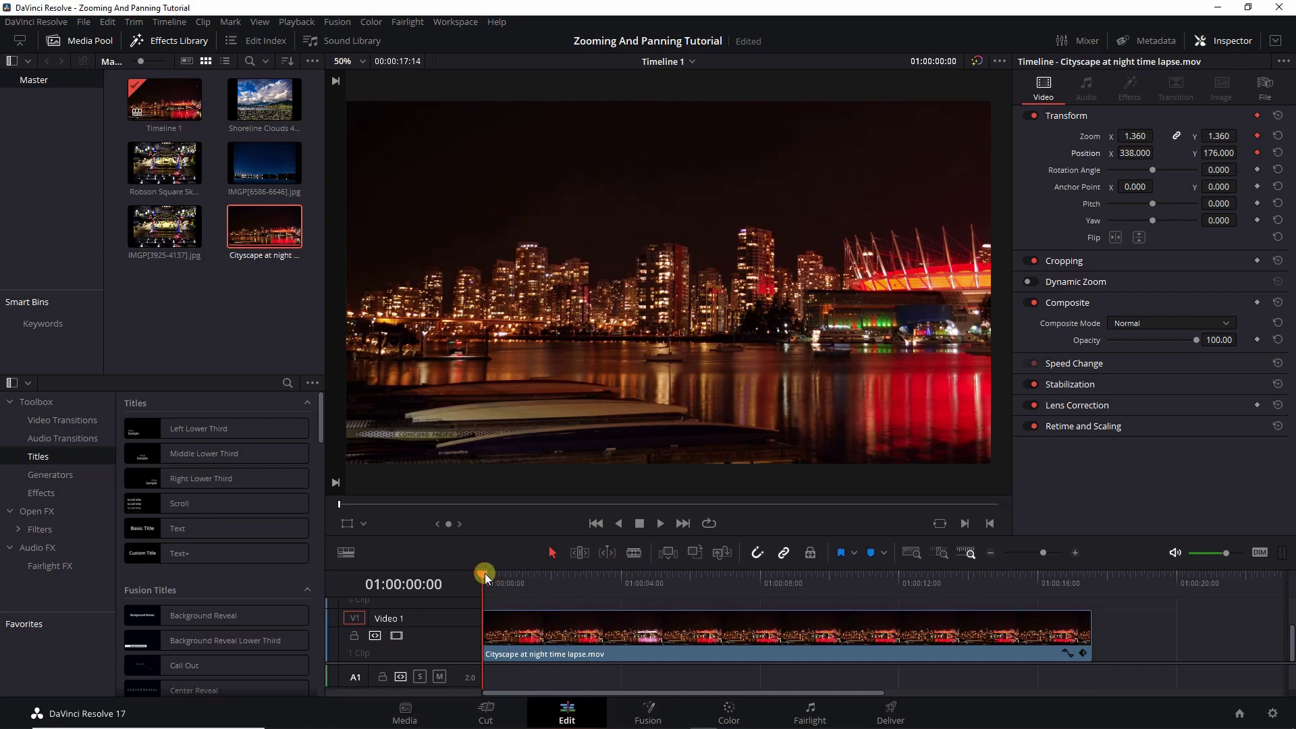
left_click_drag(485, 573, 1088, 603)
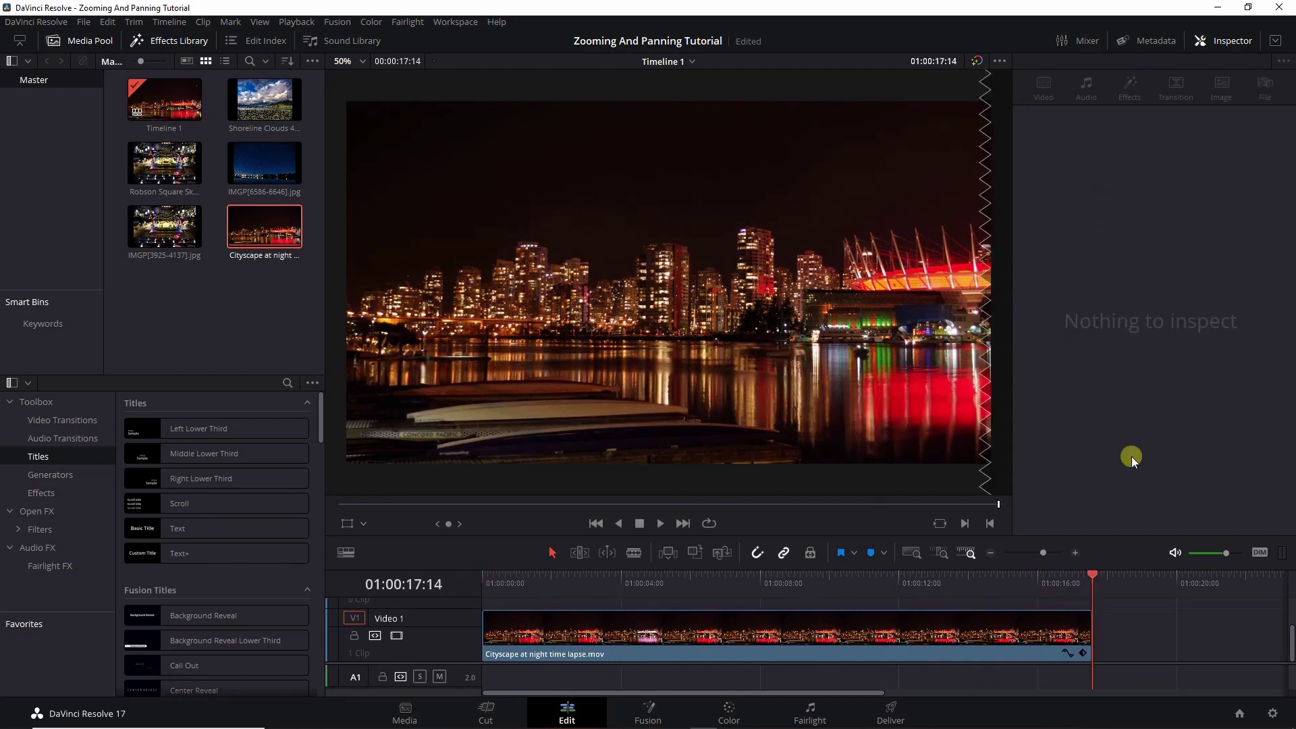
Keyframe the last frame at Position X -341 for a horizontal pan, then play it from the start
key("Left")
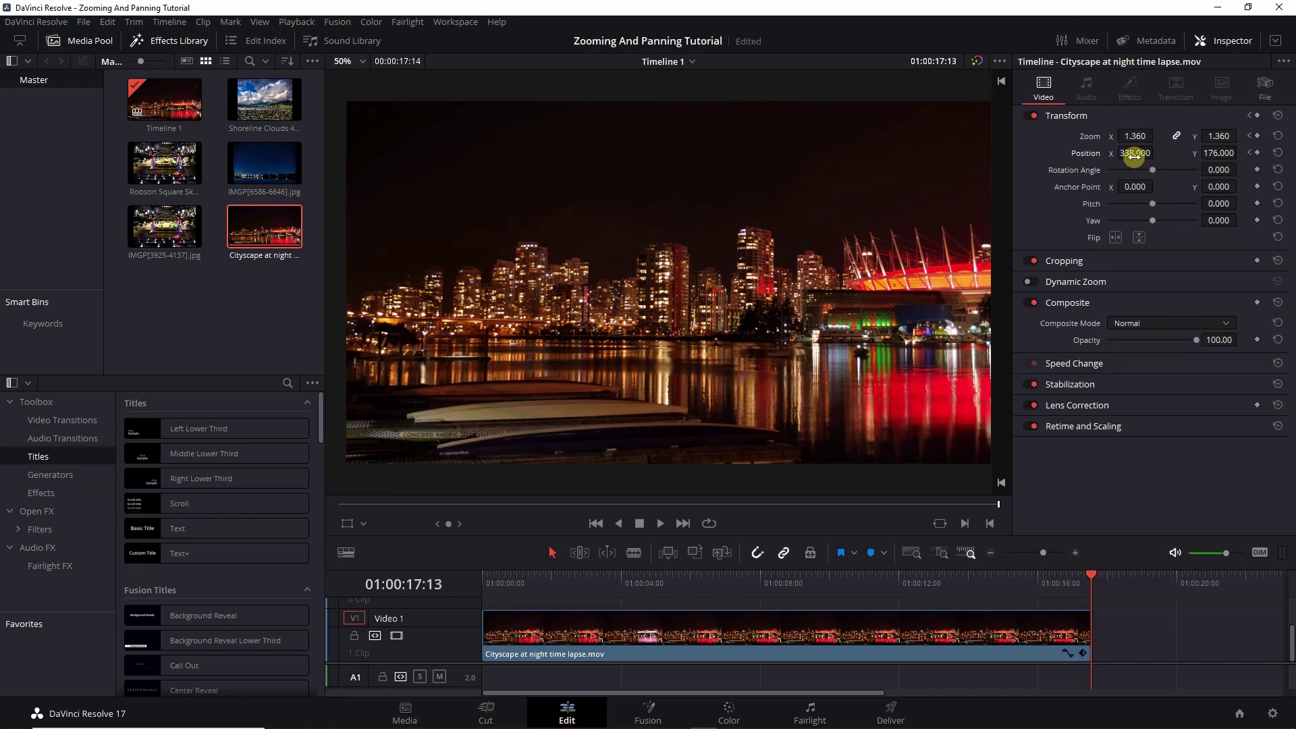
left_click_drag(1134, 155, 663, 216)
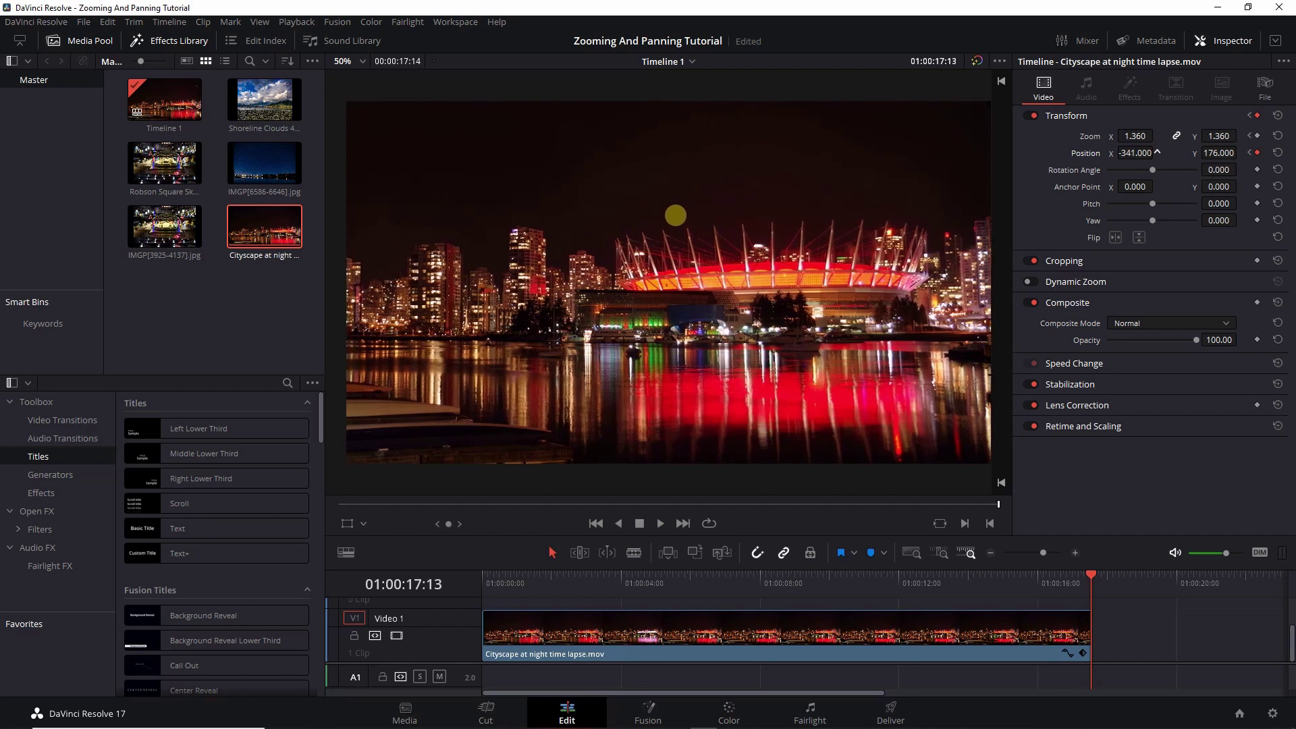
left_click(1258, 135)
left_click_drag(1091, 571, 476, 609)
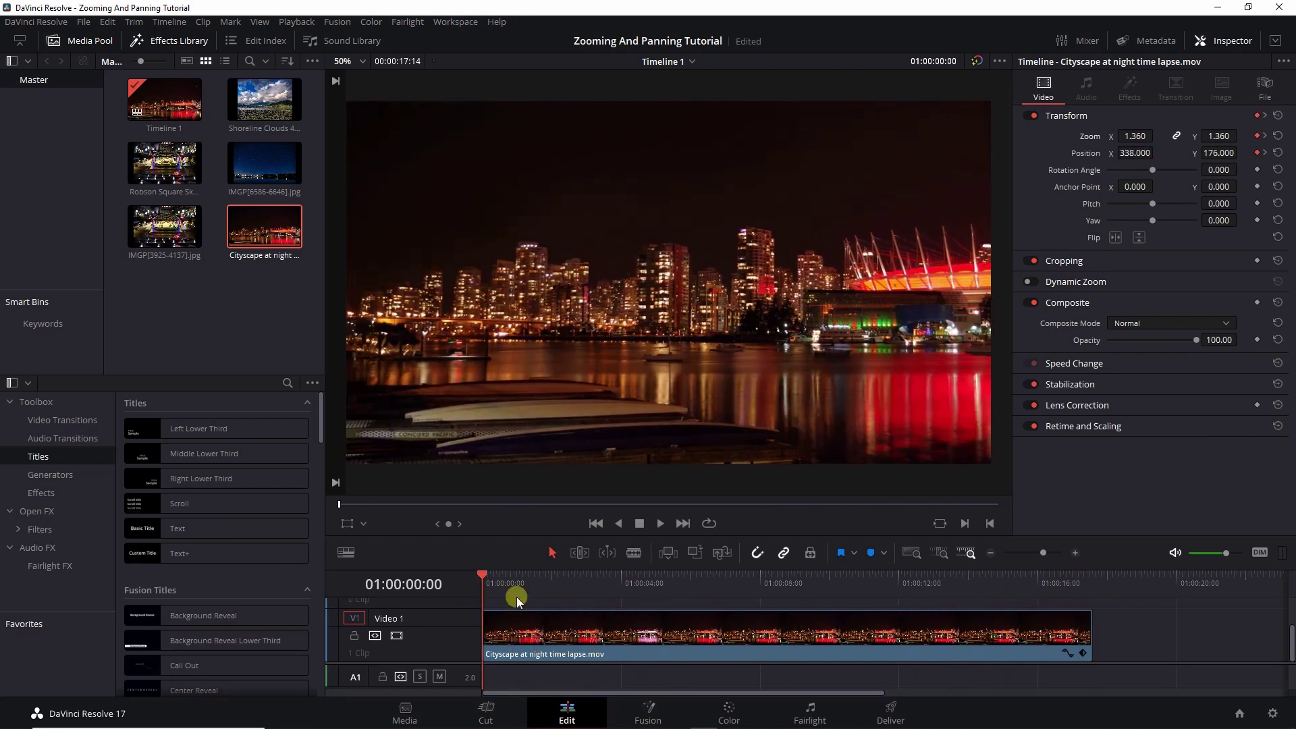
left_click(660, 525)
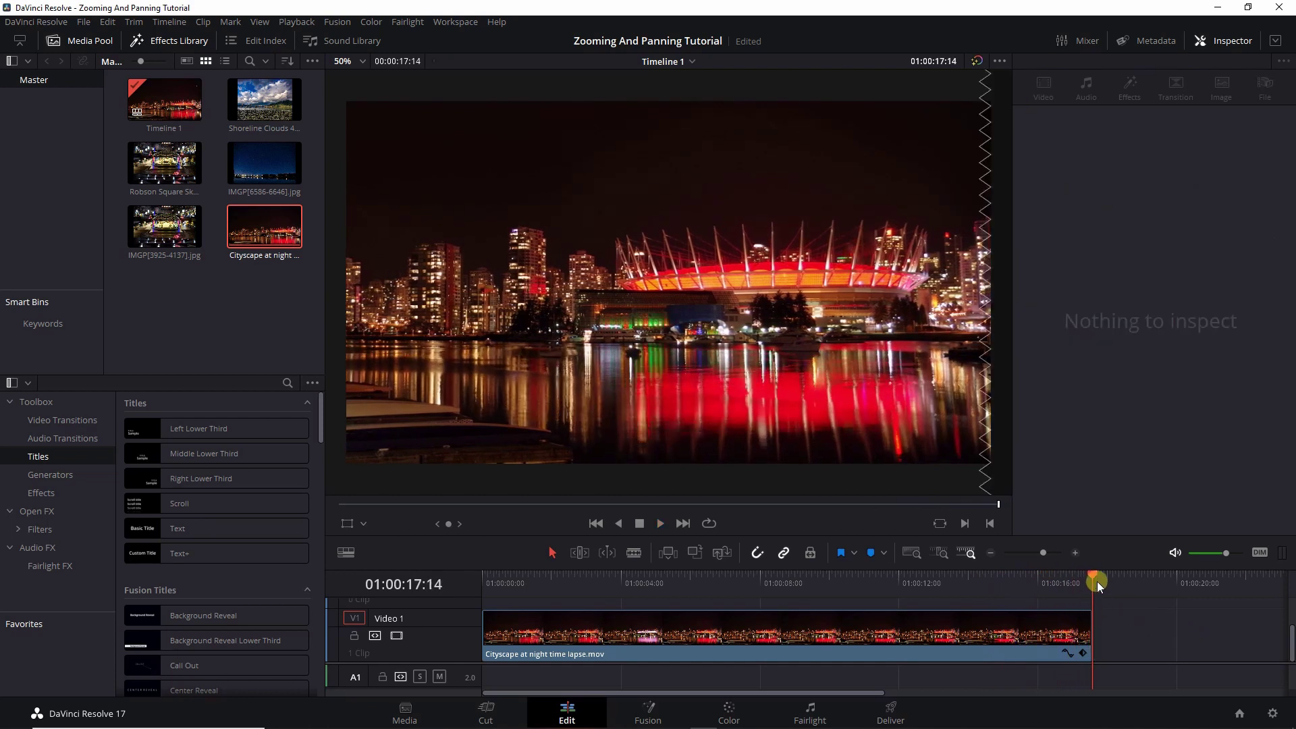
left_click_drag(1088, 571, 1080, 612)
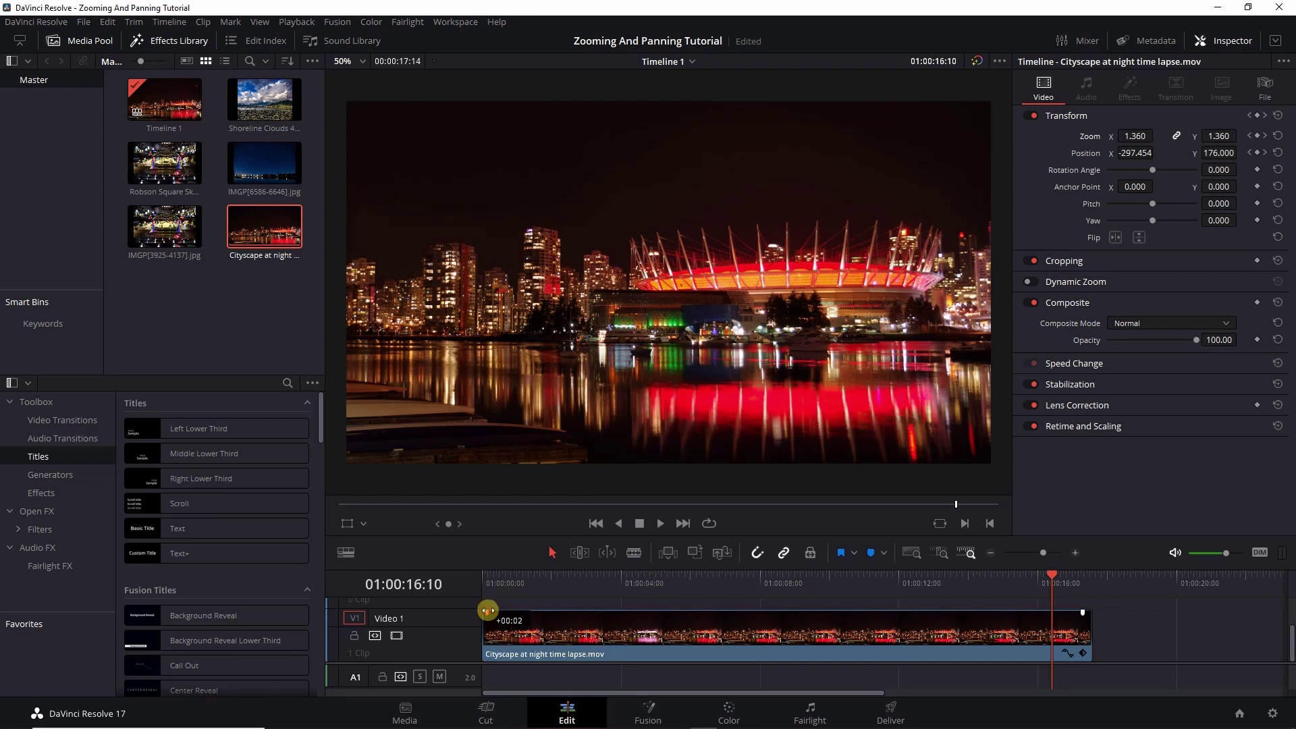
left_click_drag(493, 611, 493, 611)
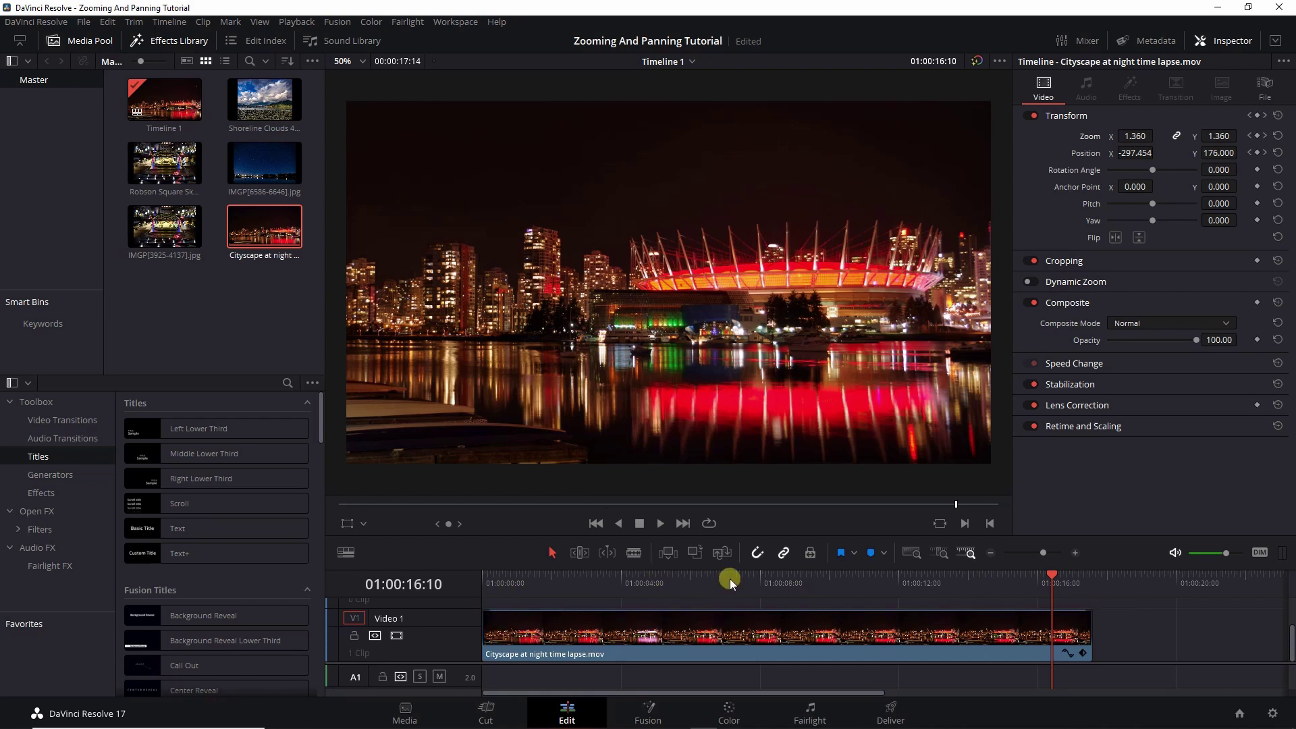
left_click_drag(730, 580, 476, 582)
left_click(665, 526)
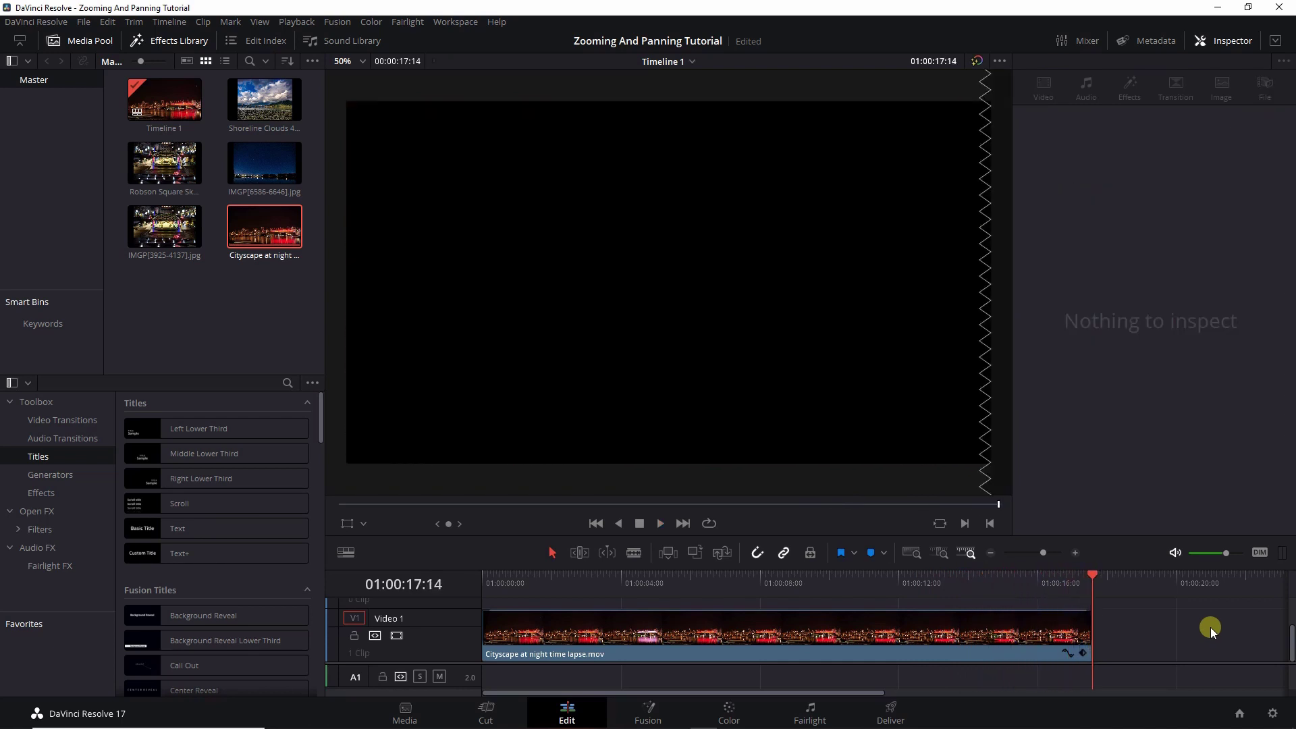
Move the playhead near the clip's end, save the project, and return to the Deliver page
left_click(985, 586)
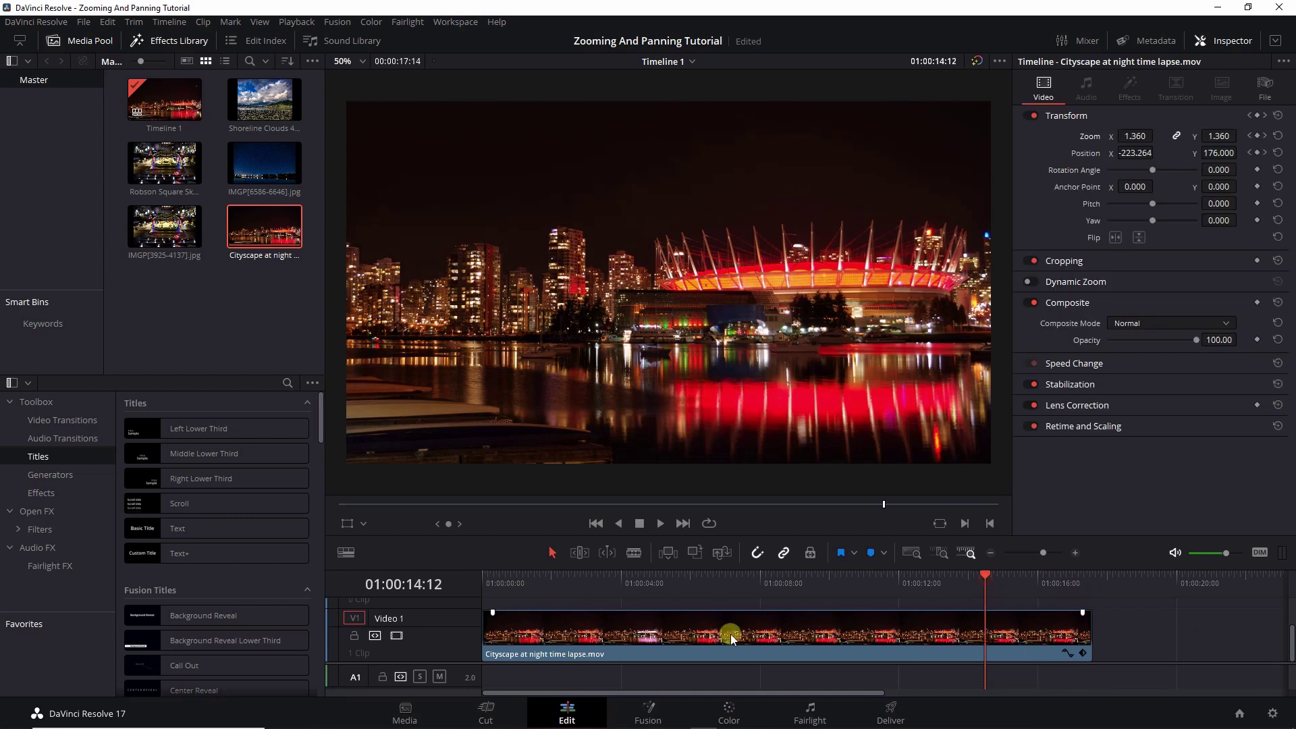
left_click(84, 22)
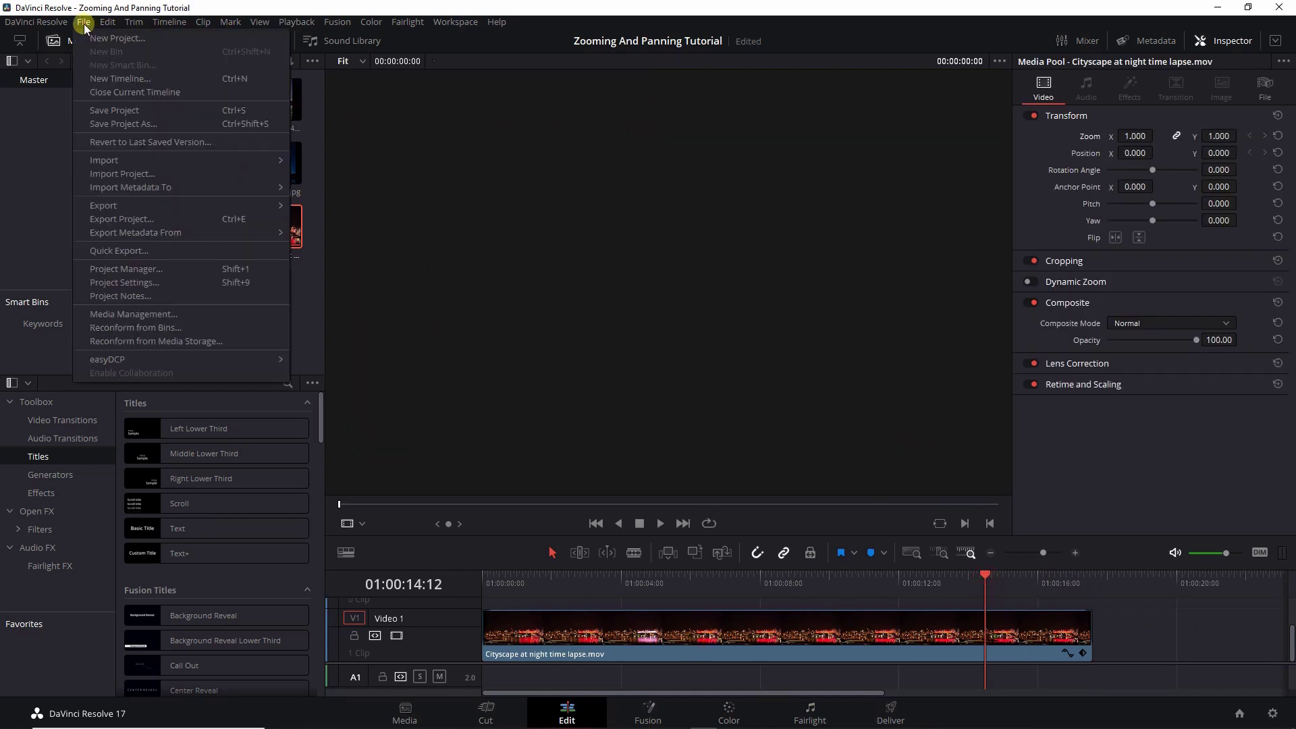
left_click(129, 110)
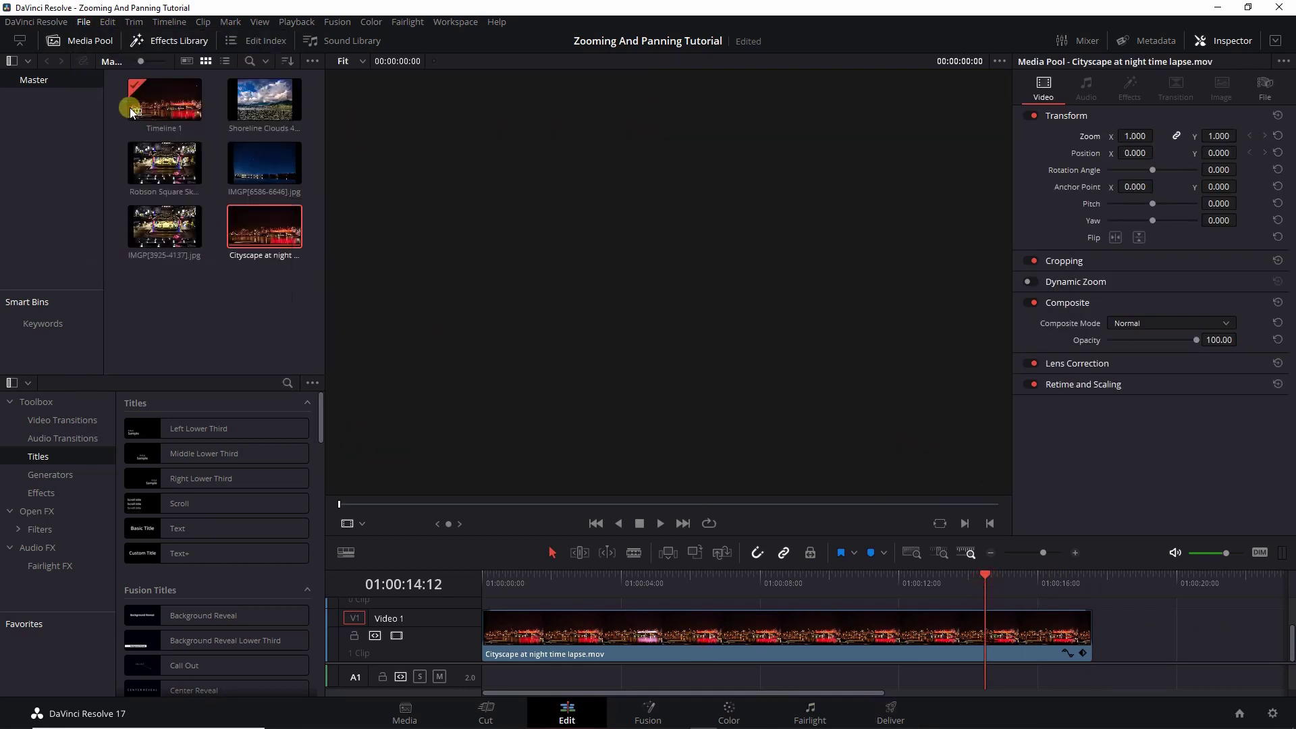
left_click(907, 709)
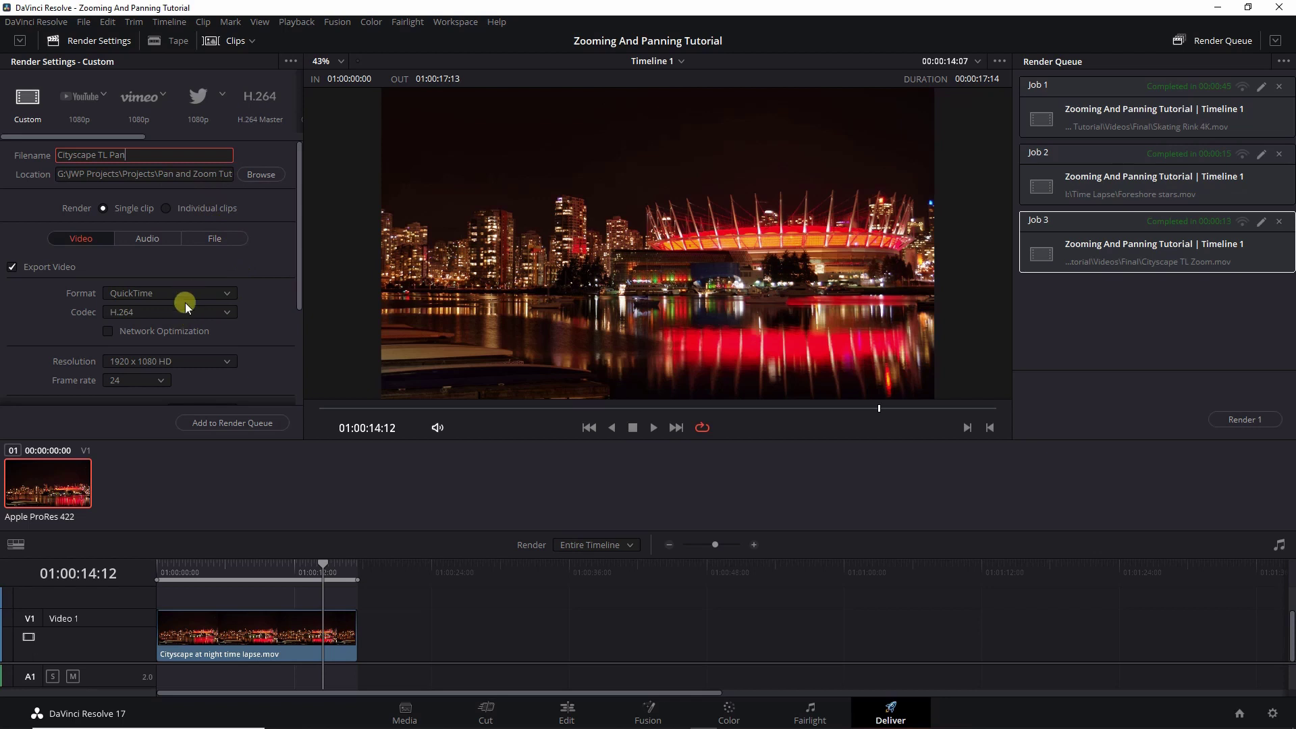
Queue Cityscape TL Pan as Job 4 and render it to a .mov file
left_click(221, 423)
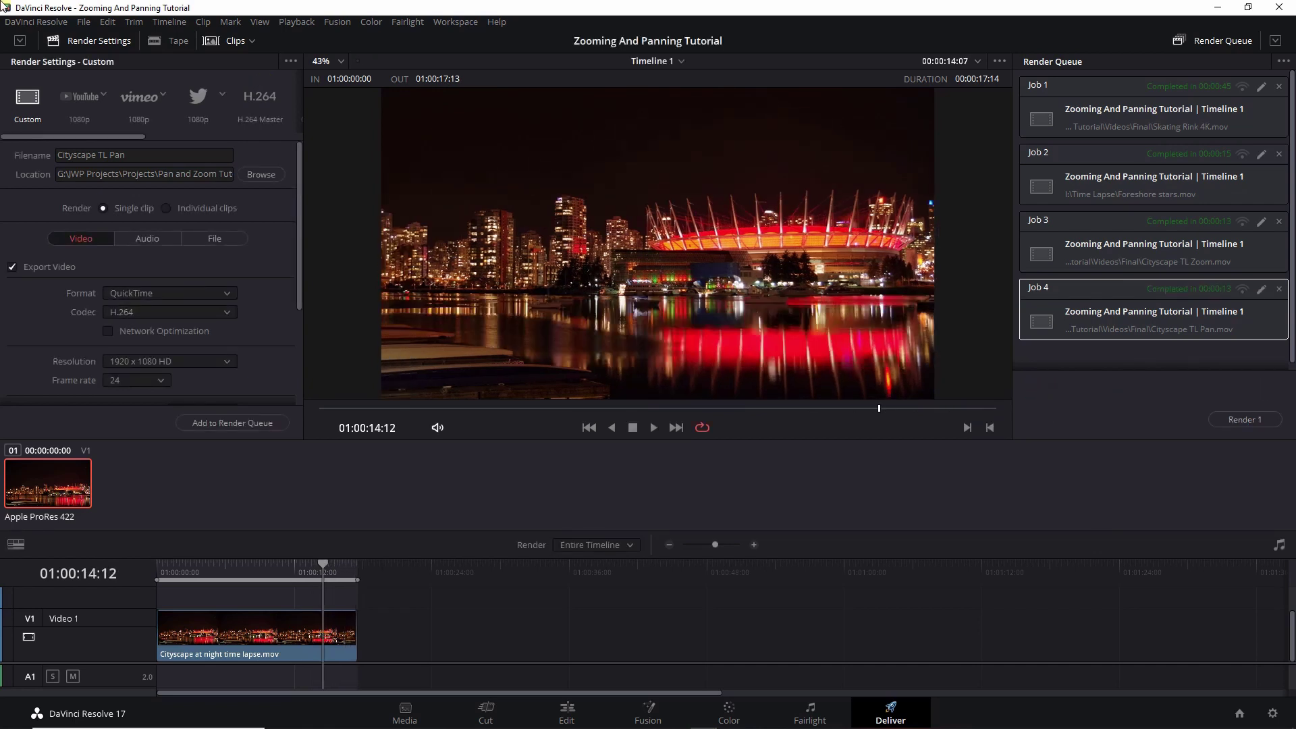
left_click(82, 23)
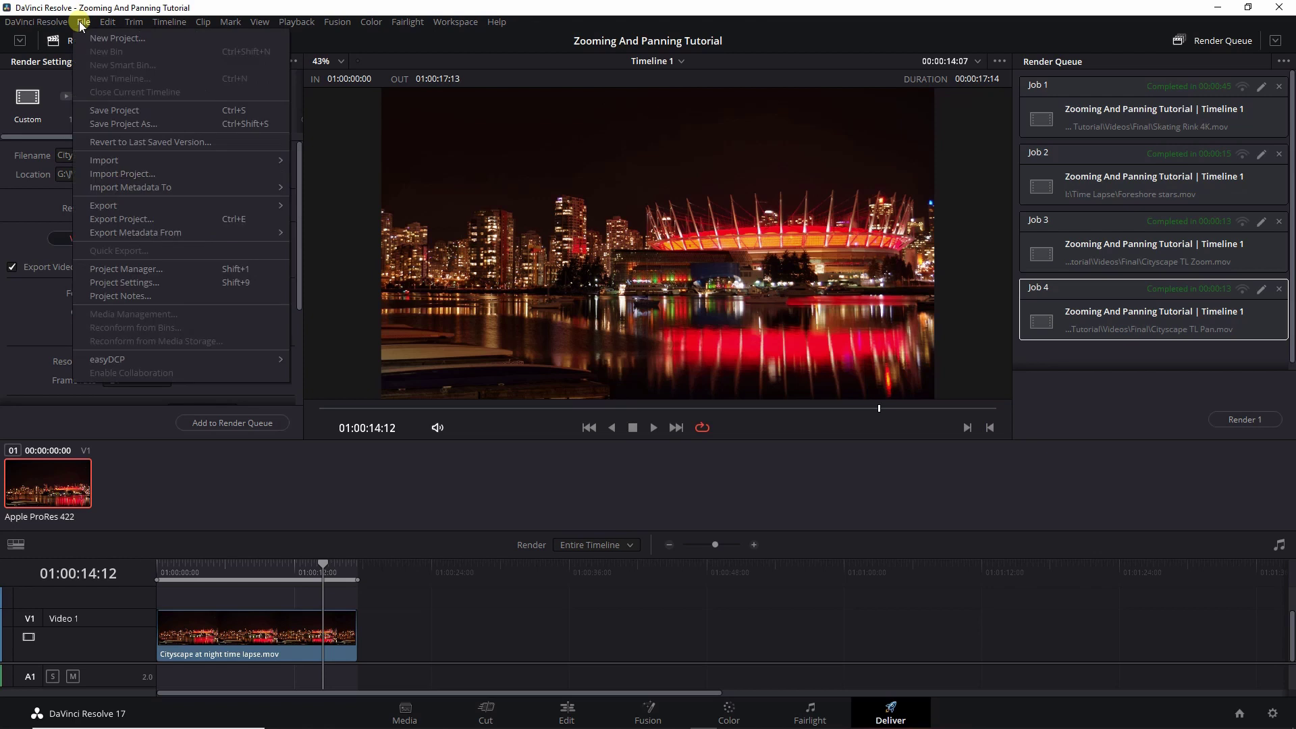
Save the project now that all four render jobs are complete
left_click(122, 110)
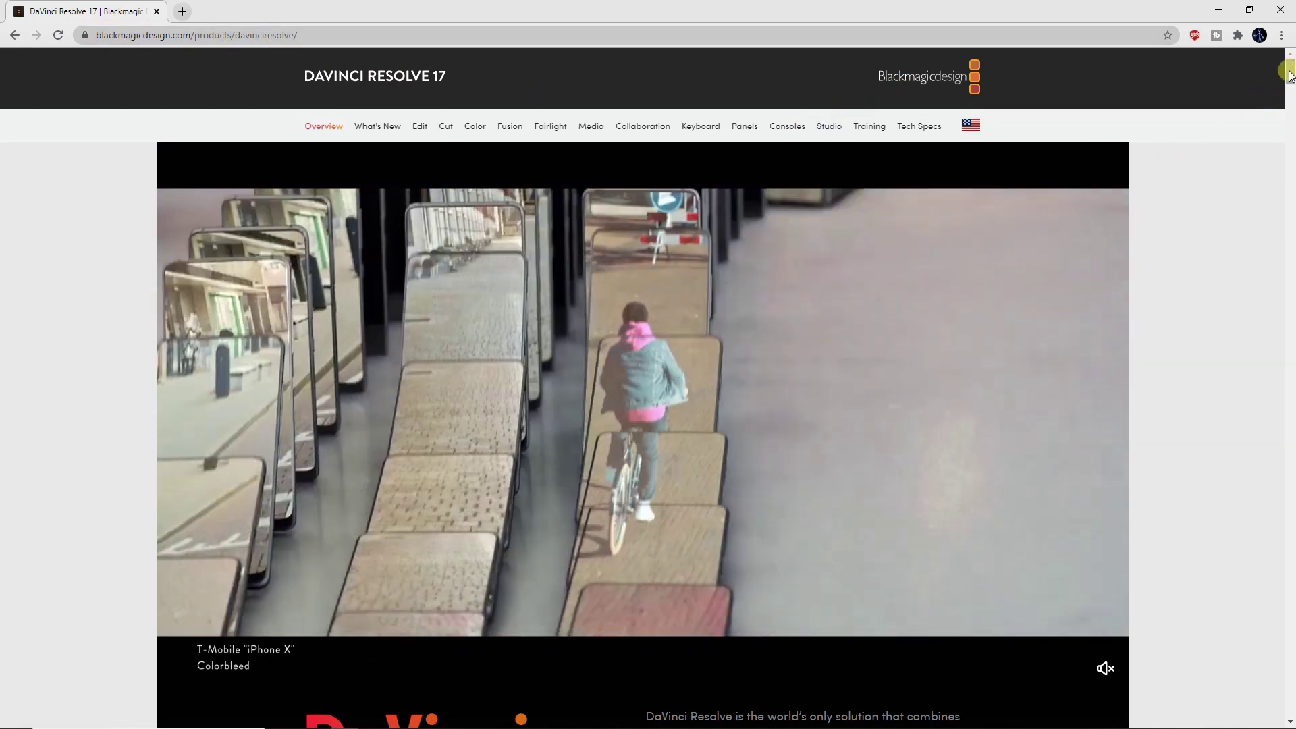
Scroll down and back up the DaVinci Resolve 17 overview page past its Download Now section
left_click_drag(1289, 72, 1291, 99)
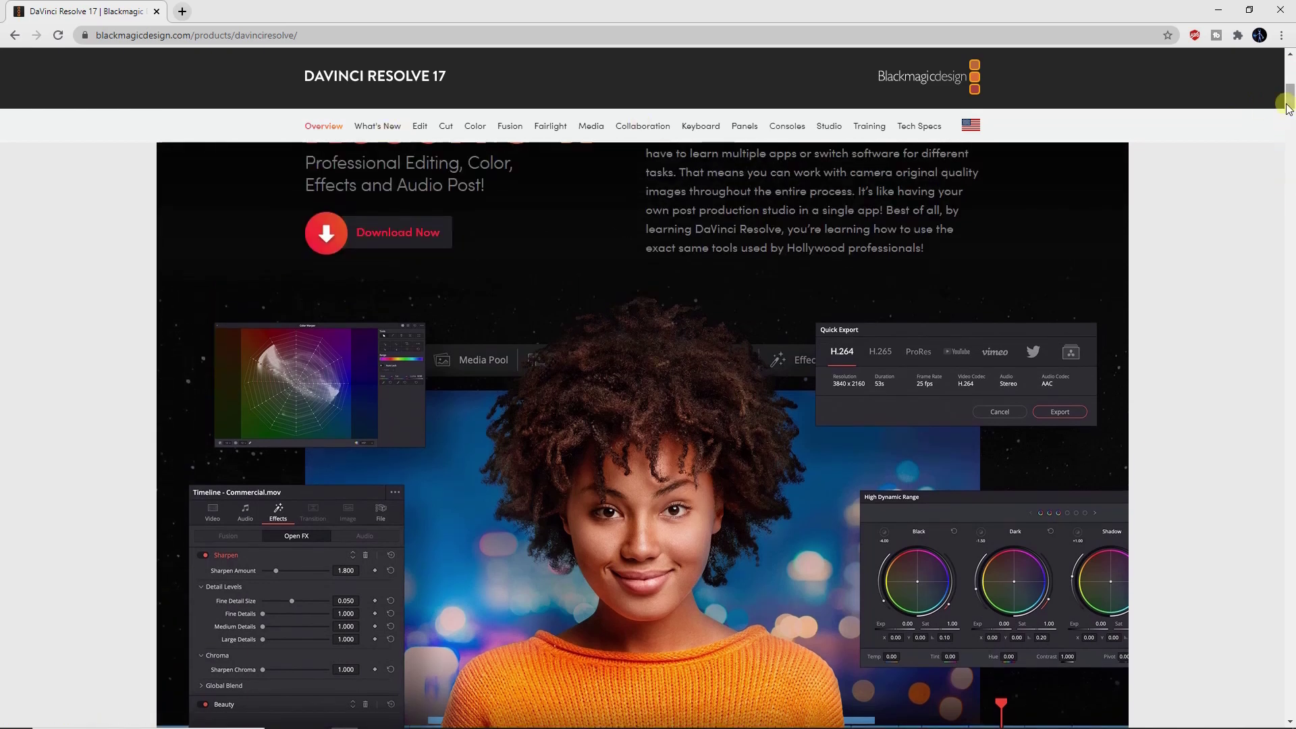
left_click_drag(1288, 108, 1289, 74)
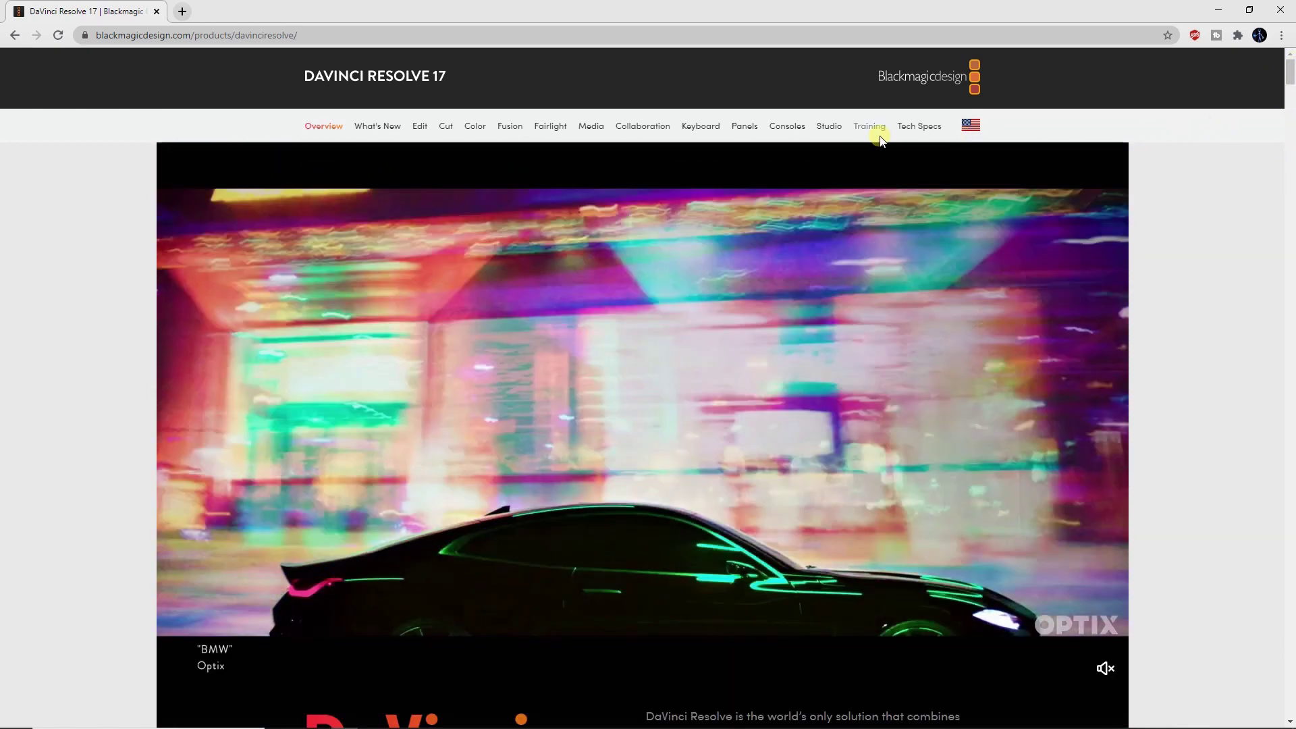